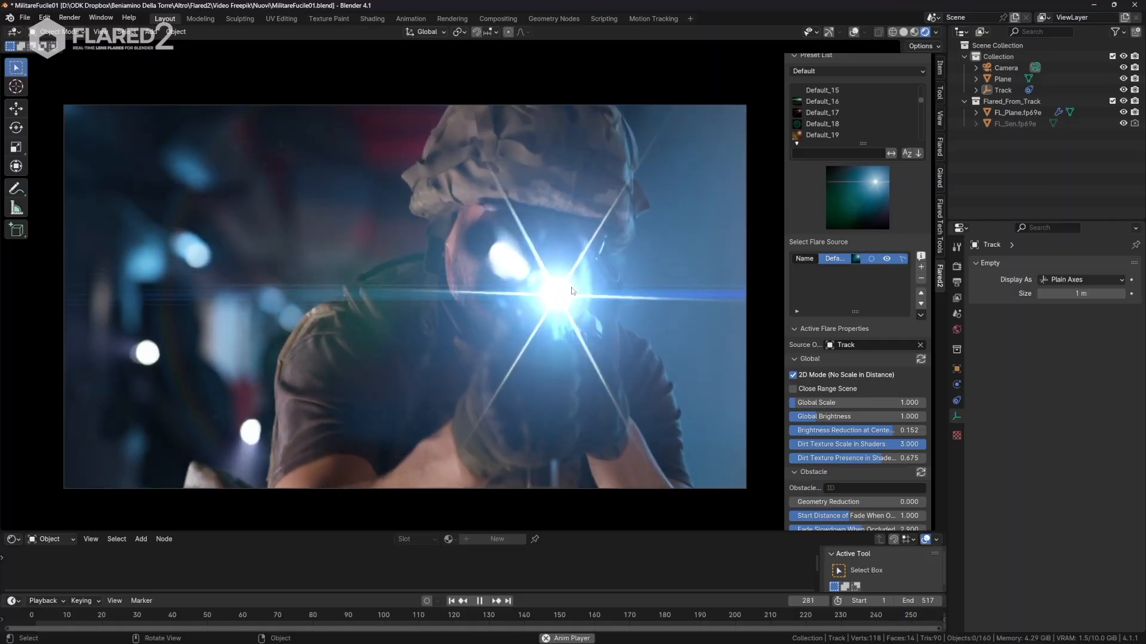
# - Toggle the Track flare's visibility off and on during playback to compare the soldier footage with and without it
pyautogui.click(887, 259)
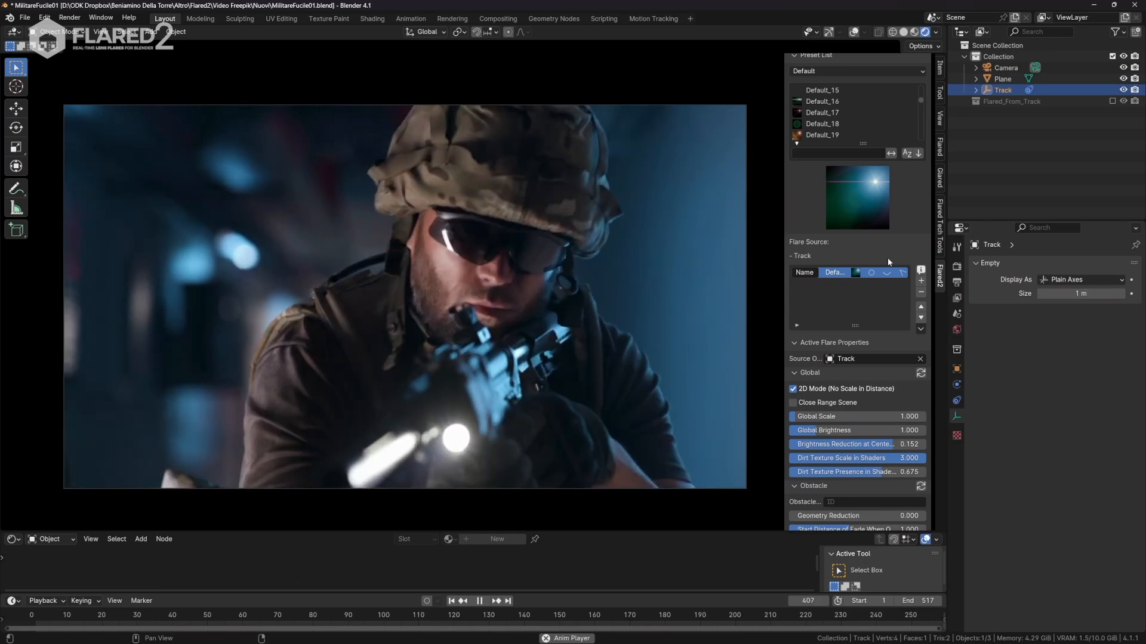
pyautogui.click(887, 273)
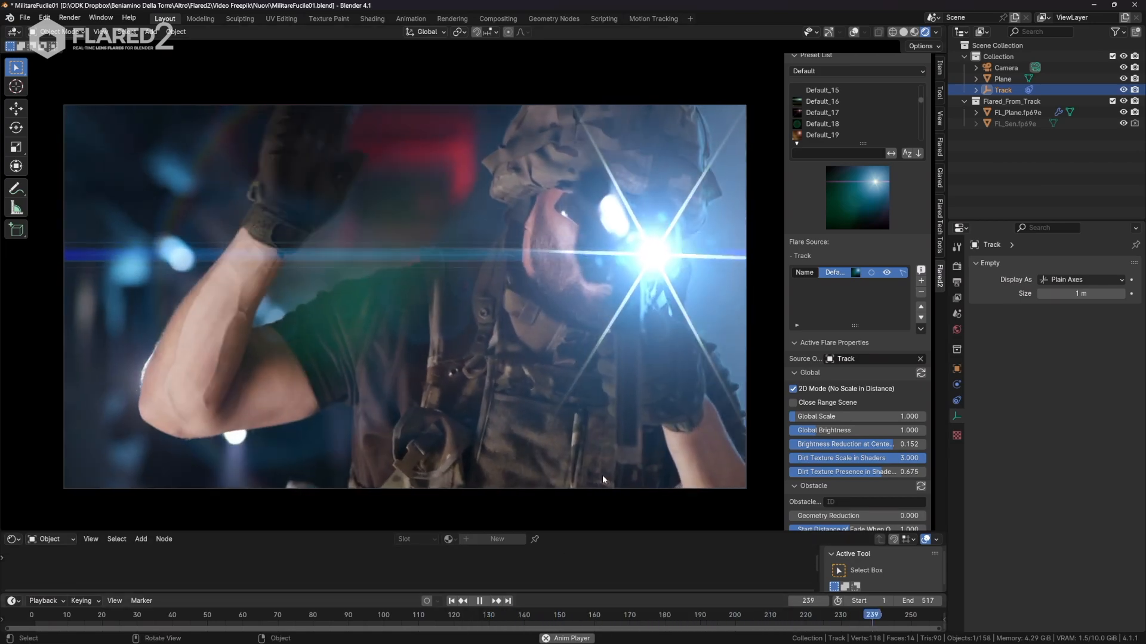
pyautogui.click(886, 273)
pyautogui.click(886, 272)
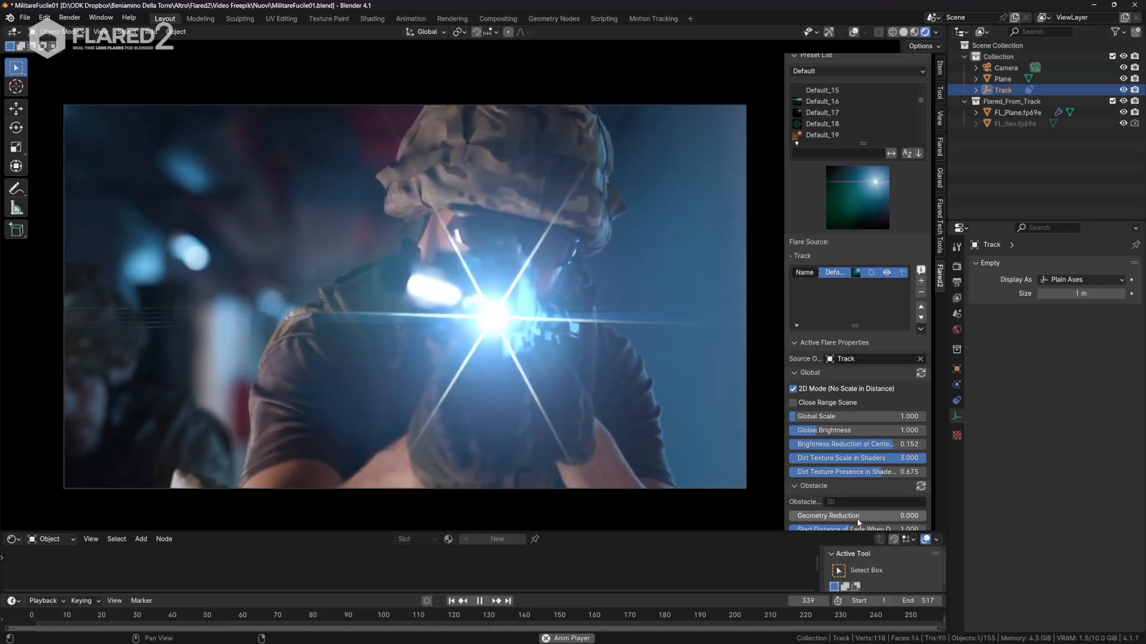
pyautogui.moveTo(784, 283)
pyautogui.mouseDown()
pyautogui.moveTo(768, 272)
pyautogui.moveTo(785, 272)
pyautogui.mouseUp()
# - Create a new General file without saving the current scene
pyautogui.click(25, 18)
pyautogui.moveTo(37, 30)
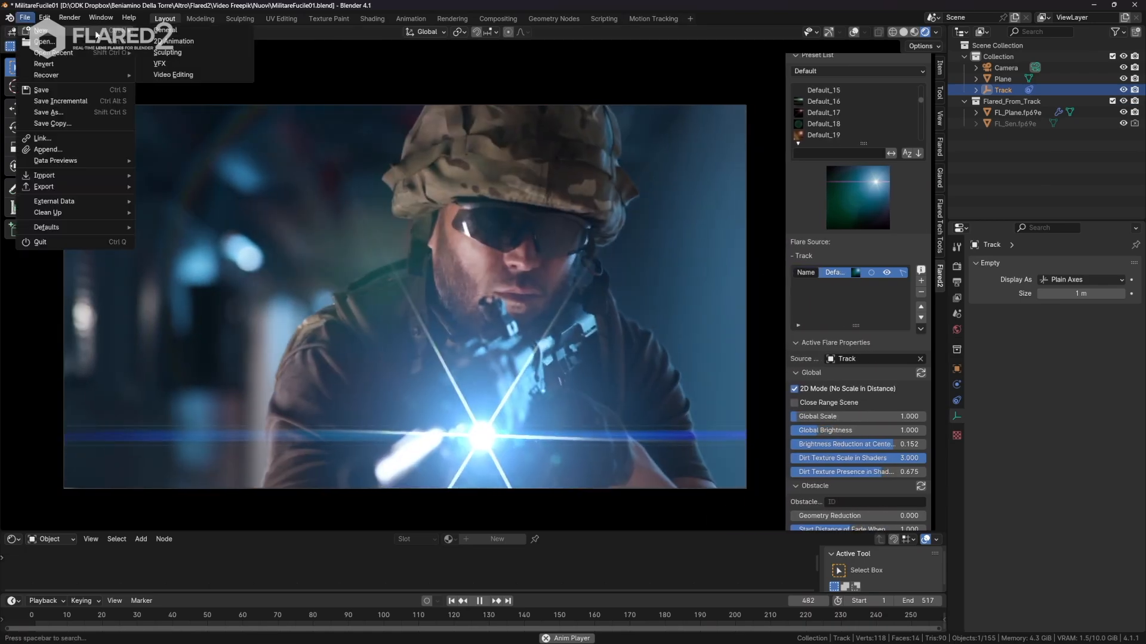
pyautogui.click(169, 30)
pyautogui.click(581, 346)
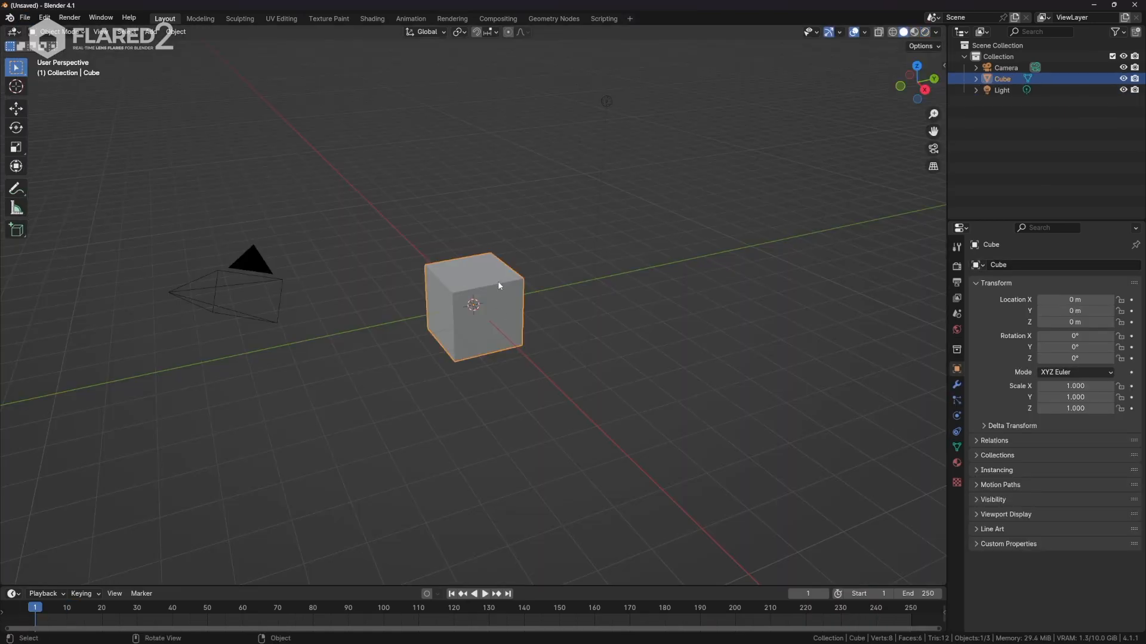
# - Delete the default cube and light from the scene
pyautogui.press('Delete')
pyautogui.click(605, 100)
pyautogui.press('Delete')
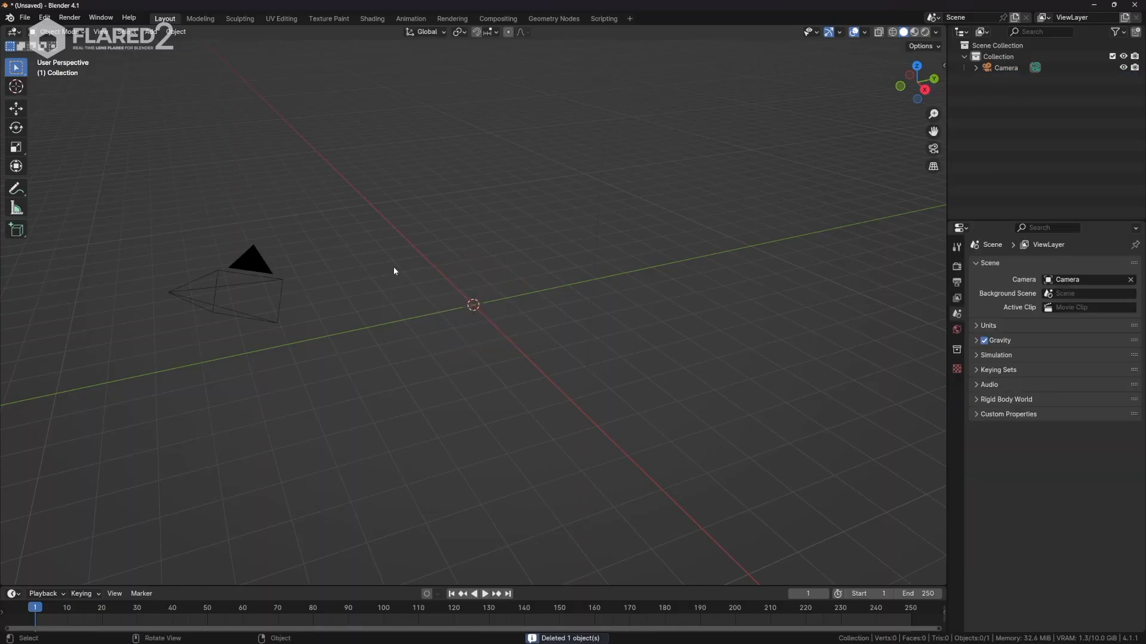
# - Set the camera's X, Y and Z location to 0 m
pyautogui.click(266, 272)
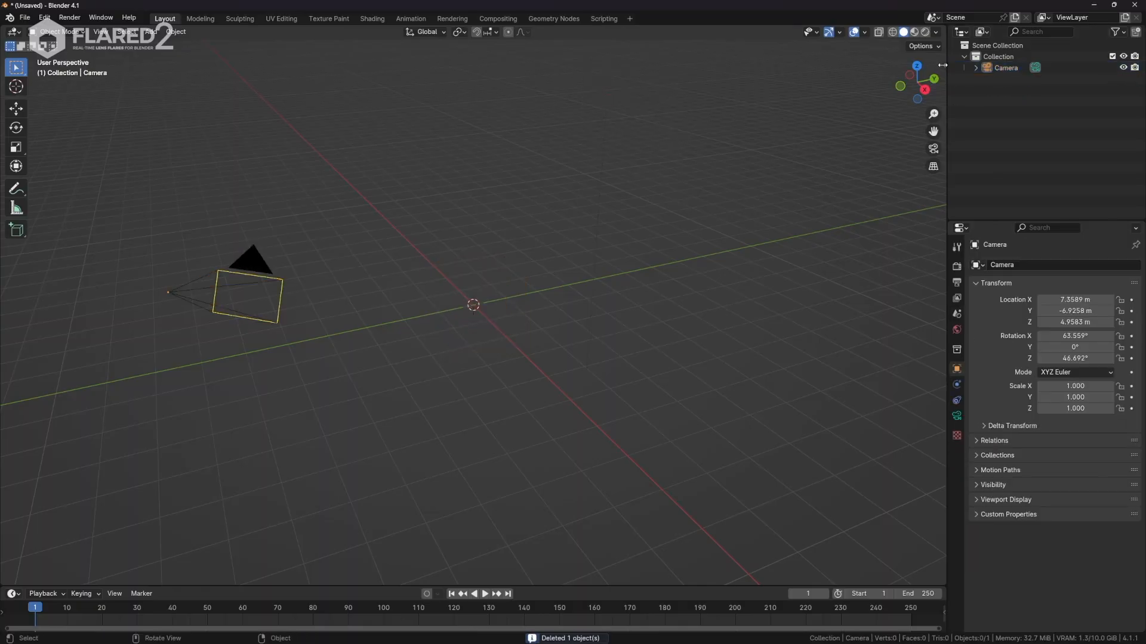
pyautogui.press('n')
pyautogui.press('a')
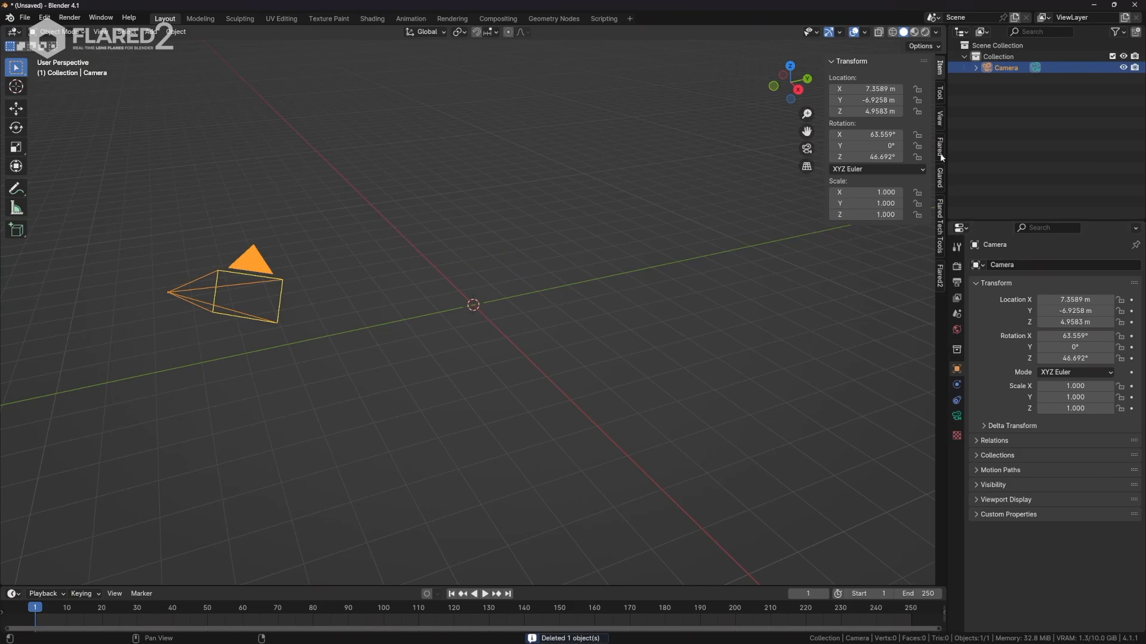
pyautogui.click(876, 89)
pyautogui.write('0')
pyautogui.press('Tab')
pyautogui.write('0')
pyautogui.press('Tab')
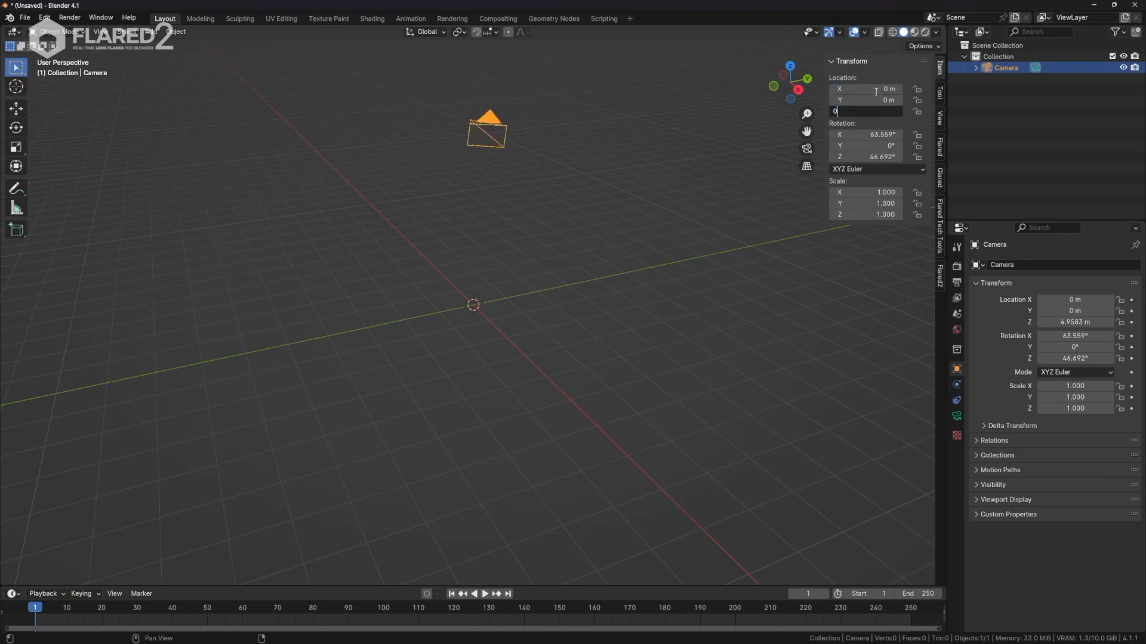
pyautogui.write('0')
pyautogui.press('Tab')
# - Set the camera's X, Y and Z rotation to 0°
pyautogui.write('0')
pyautogui.press('Tab')
pyautogui.write('0')
pyautogui.press('Tab')
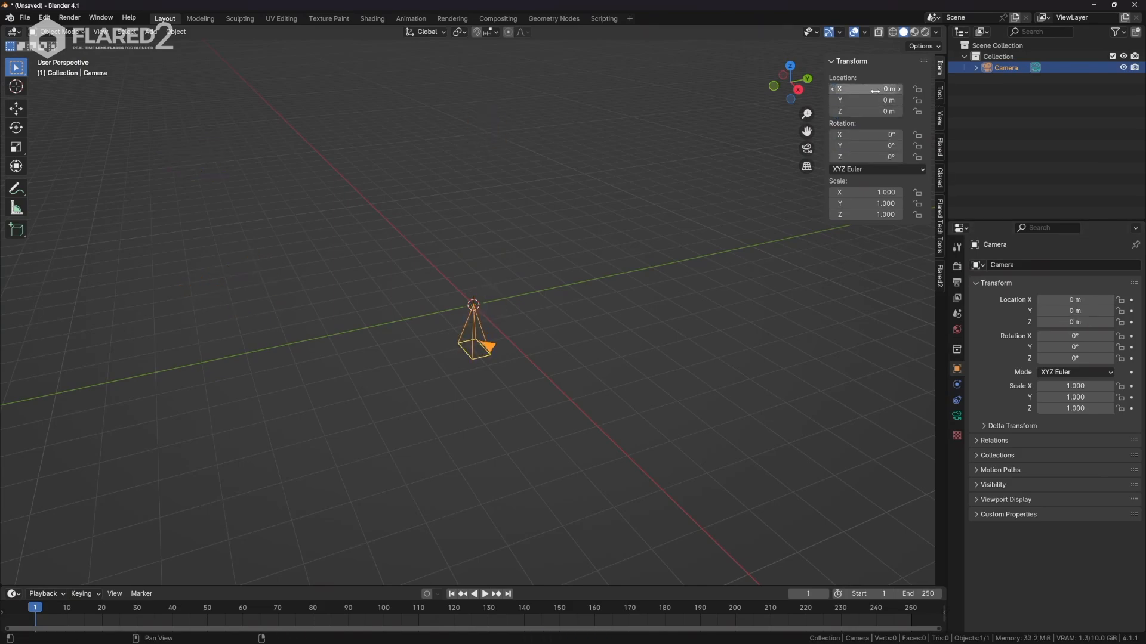
pyautogui.write('0')
pyautogui.press('Return')
# - Add a plane mesh and set its dimensions to 16 m in X and 9 m in Y
pyautogui.click(157, 31)
pyautogui.moveTo(196, 45)
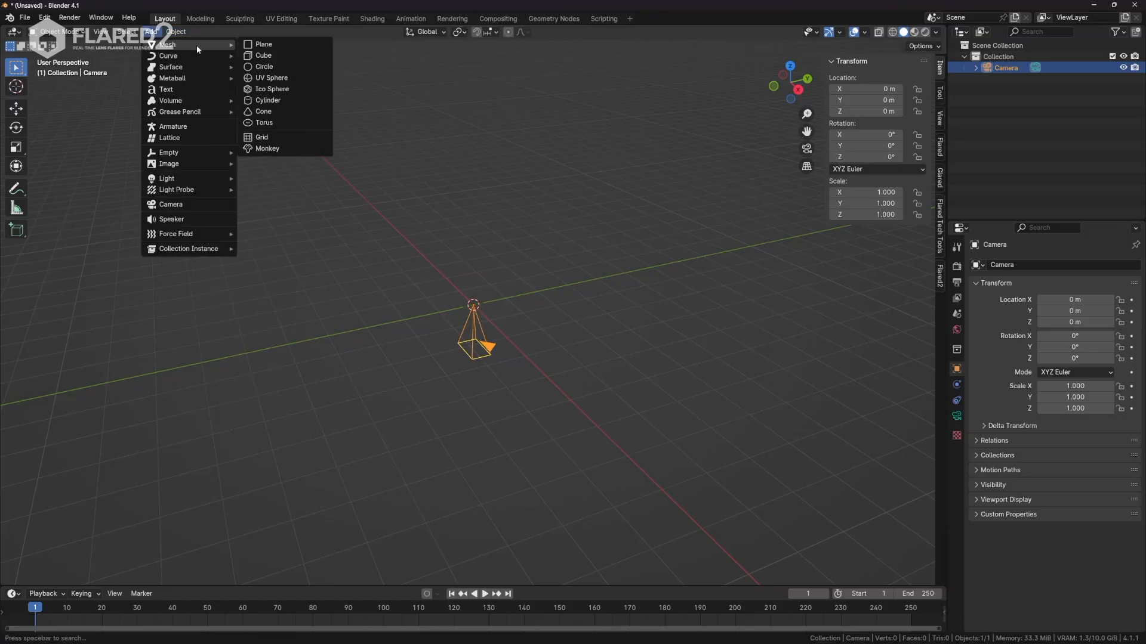
pyautogui.click(256, 45)
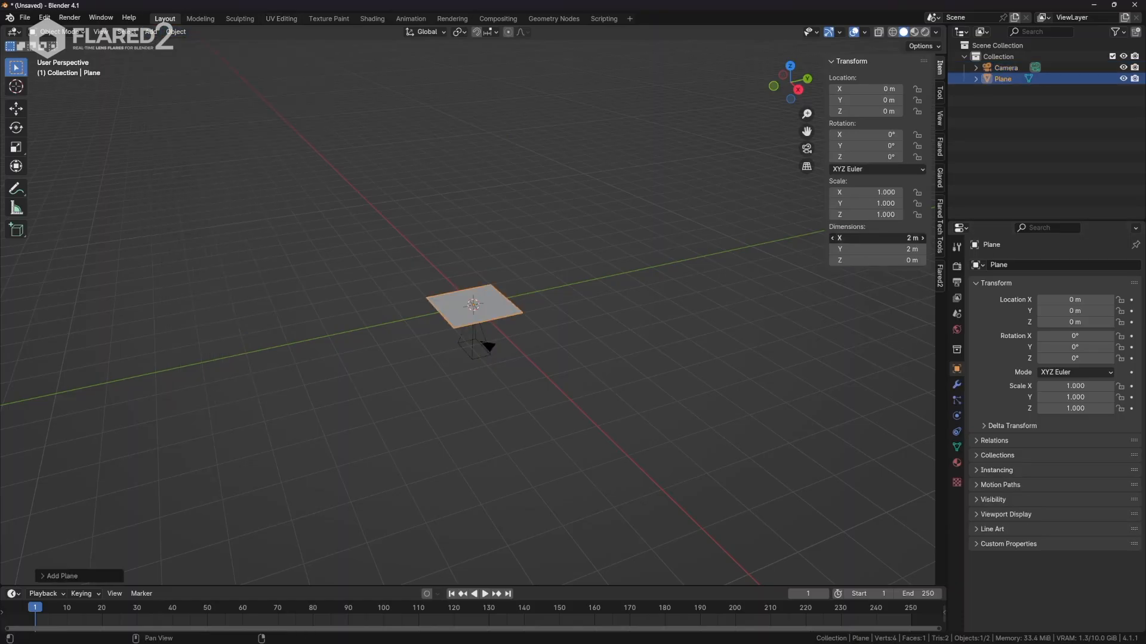
pyautogui.press('Tab')
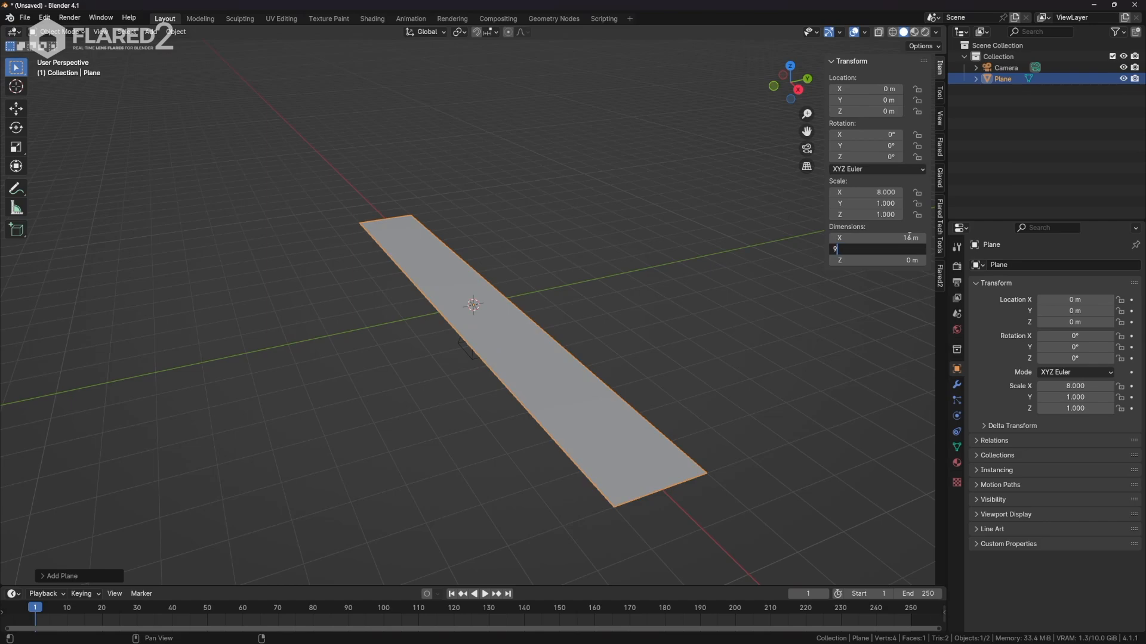
pyautogui.press('Return')
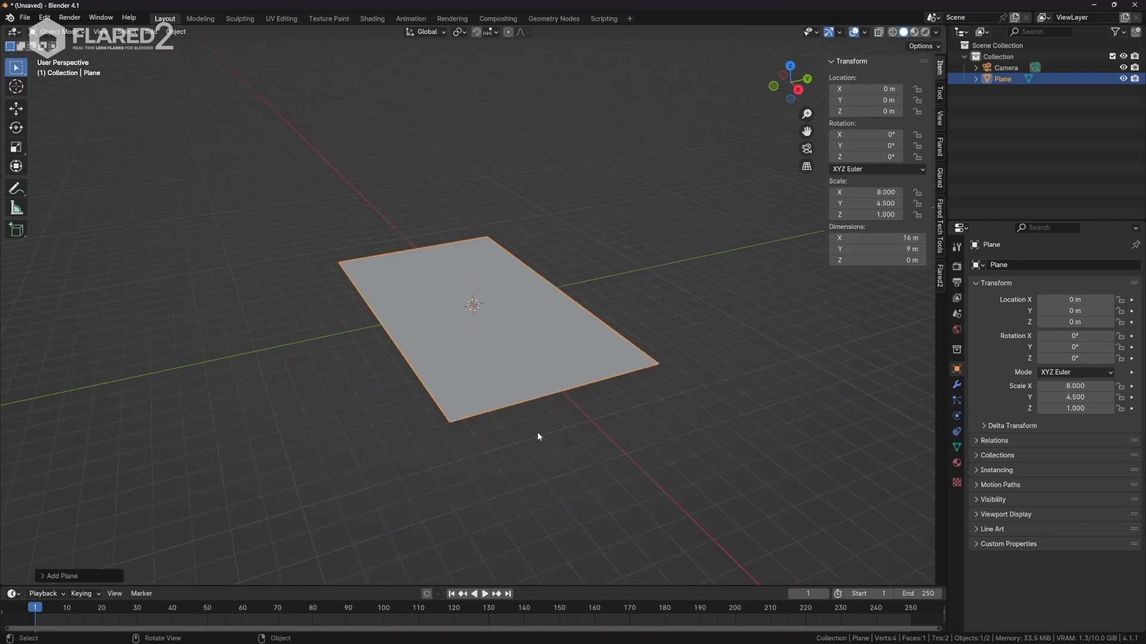
# - Raise the camera along Z to about 14.2 m above the plane and look through it
pyautogui.moveTo(537, 435); pyautogui.dragTo(543, 403, button='middle')
pyautogui.click(472, 337)
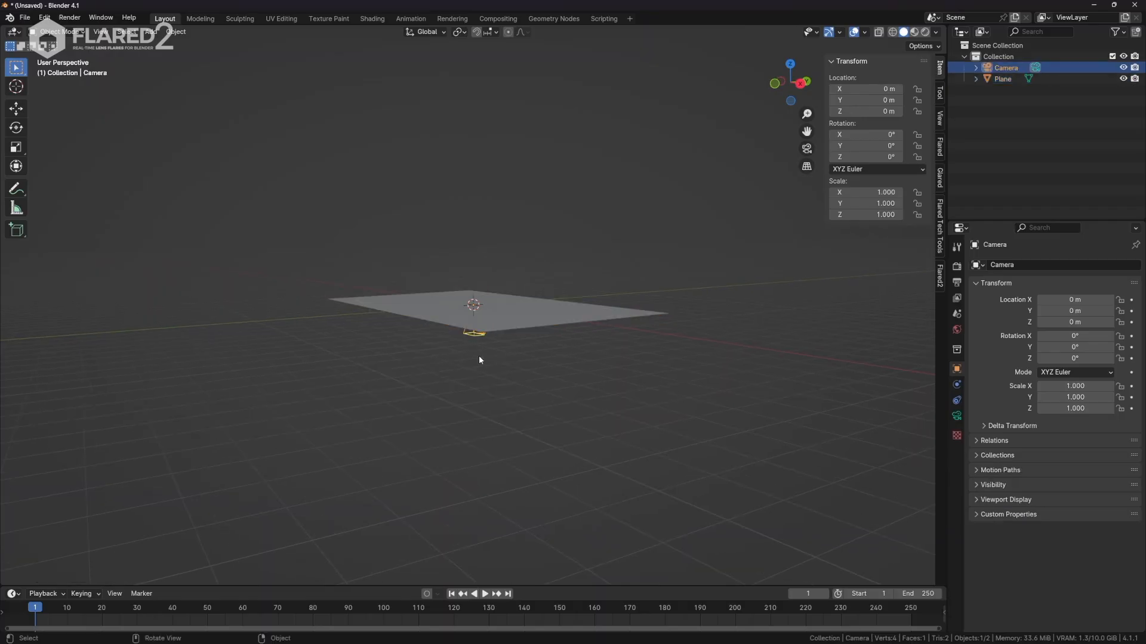
pyautogui.press('g')
pyautogui.press('z')
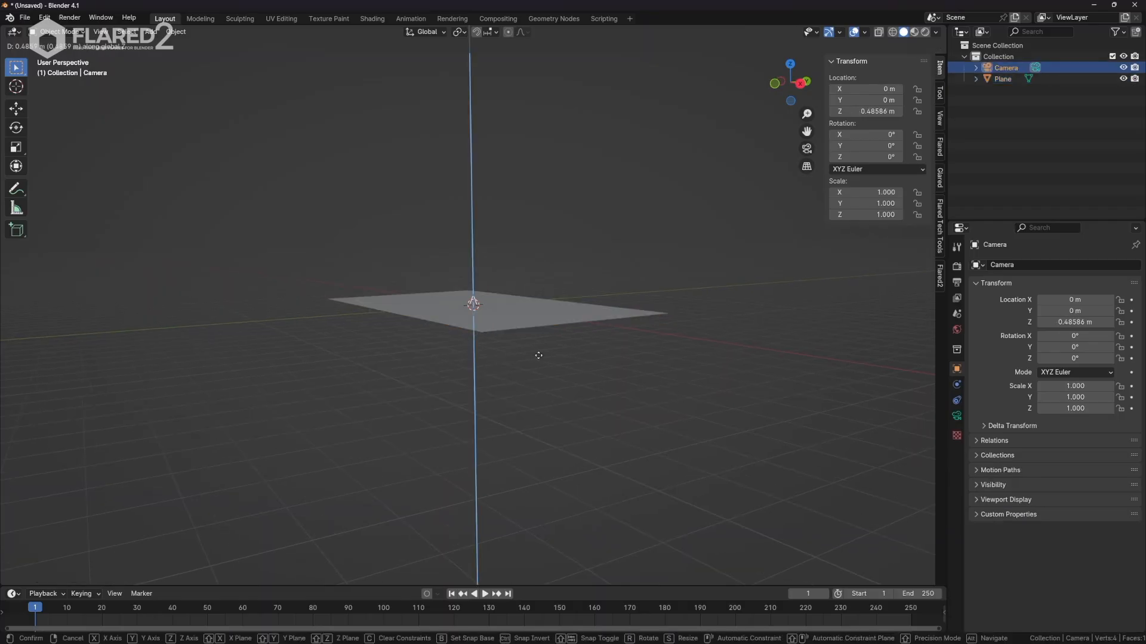
pyautogui.click(536, 76)
pyautogui.press('KP_0')
pyautogui.scroll(-4, 511, 302)
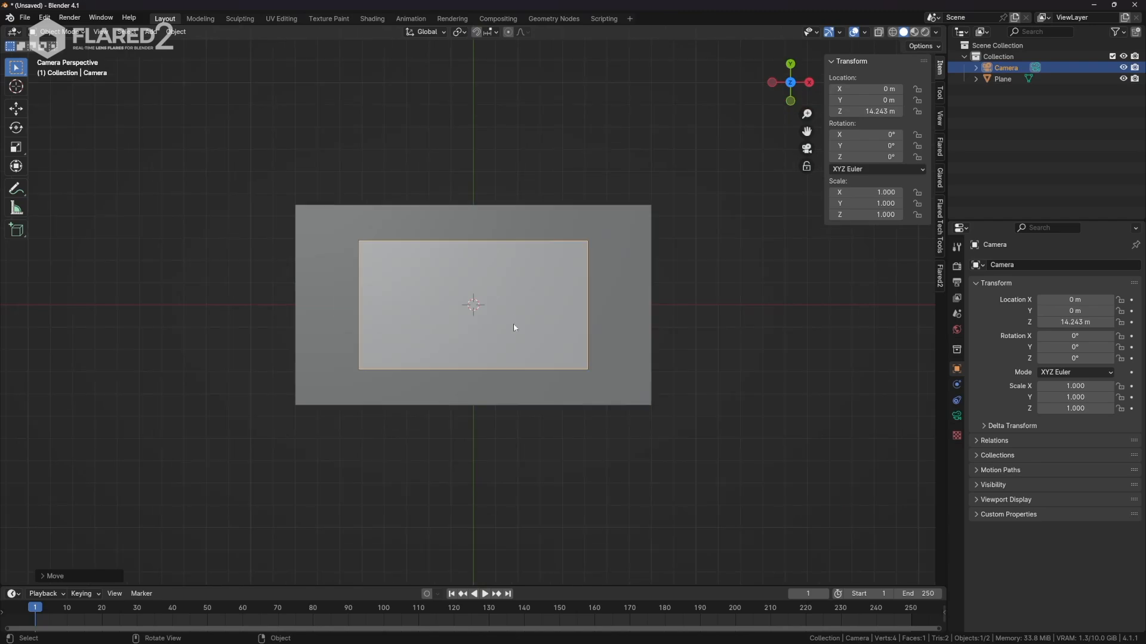
# - Move the camera further up along Z to about 21.9 m so its frame nearly matches the plane
pyautogui.press('g')
pyautogui.press('z')
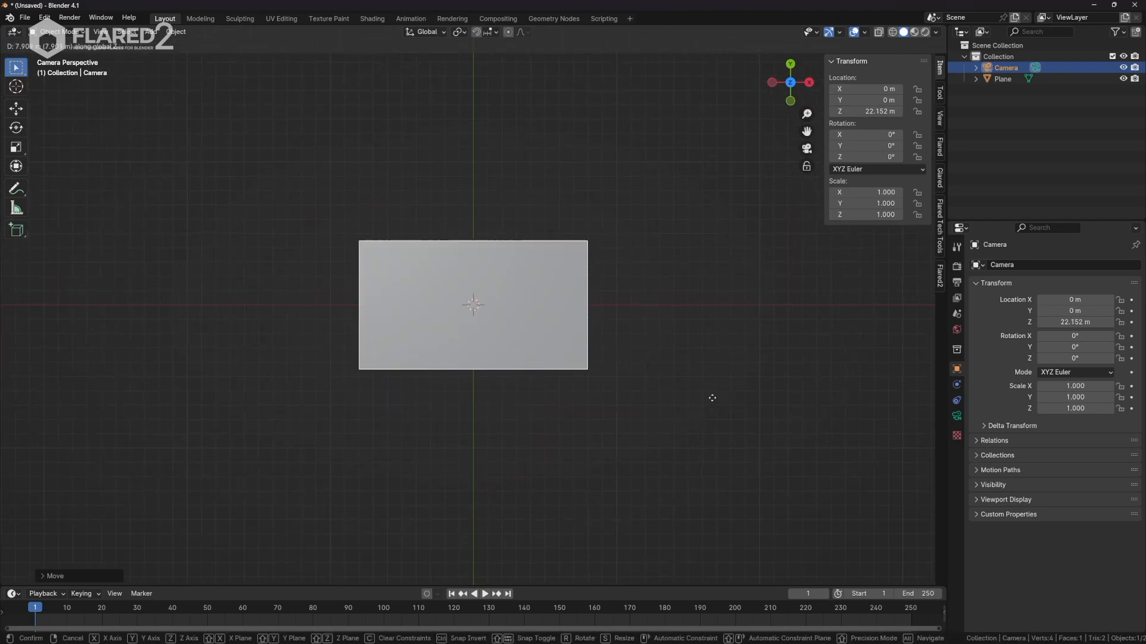
pyautogui.click(712, 396)
# - Fine-tune the camera's height along Z to about 22.2 m, aligning the camera frame with the plane's edges
pyautogui.scroll(5, 673, 409)
pyautogui.scroll(1, 672, 404)
pyautogui.keyDown('shift'); pyautogui.moveTo(701, 428); pyautogui.dragTo(389, 277, button='middle'); pyautogui.keyUp('shift')
pyautogui.scroll(10, 506, 383)
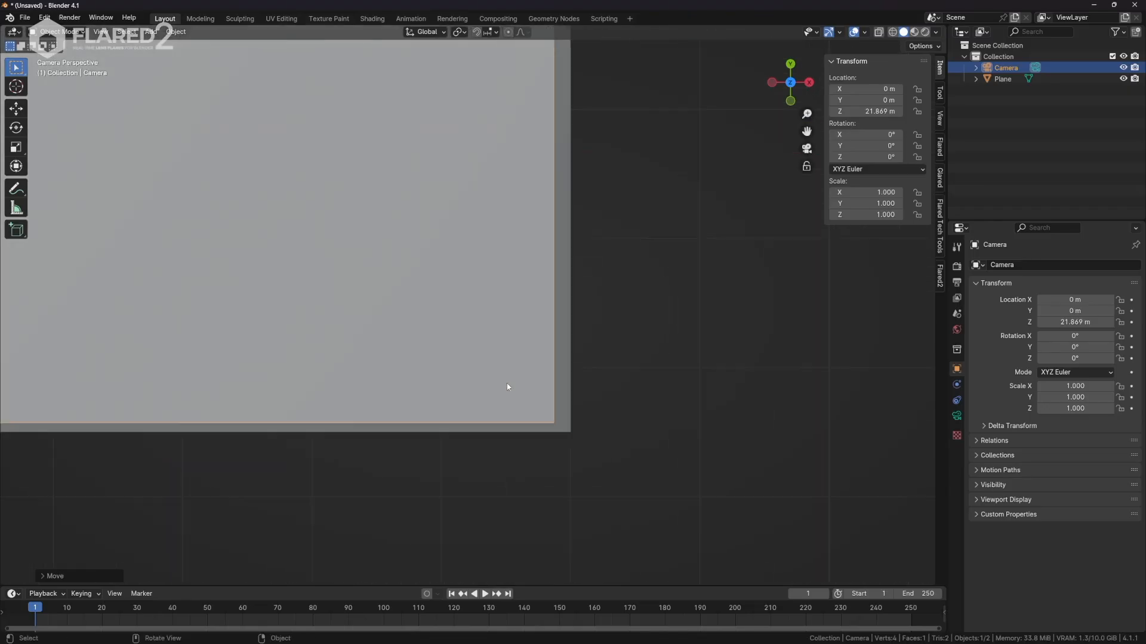
pyautogui.keyDown('shift'); pyautogui.moveTo(710, 509); pyautogui.dragTo(663, 401, button='middle'); pyautogui.keyUp('shift')
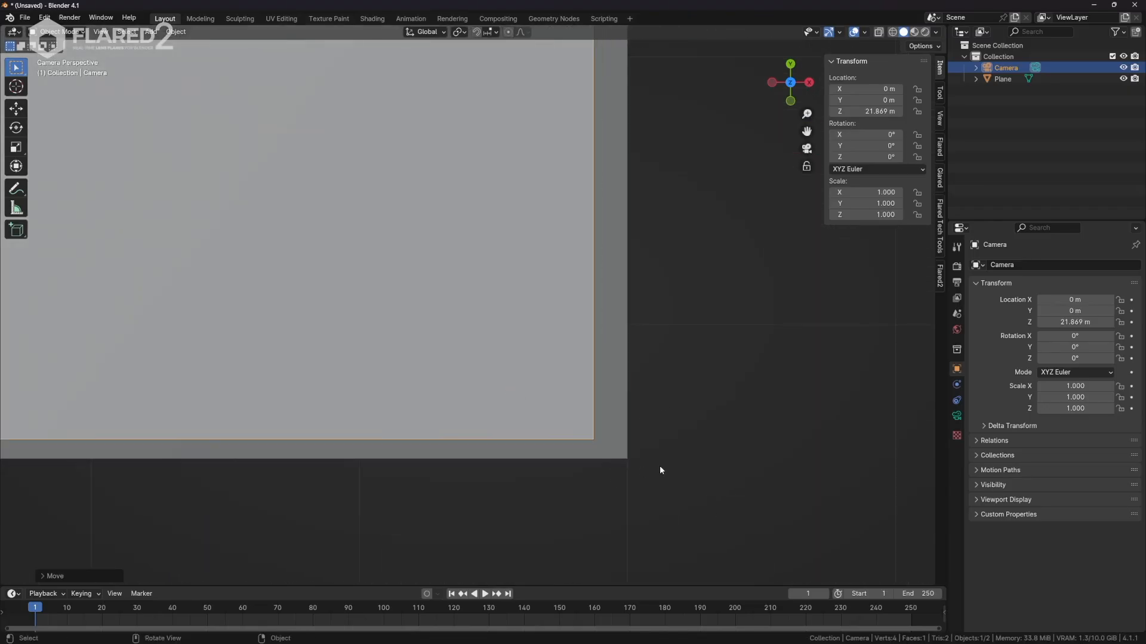
pyautogui.press('g')
pyautogui.press('z')
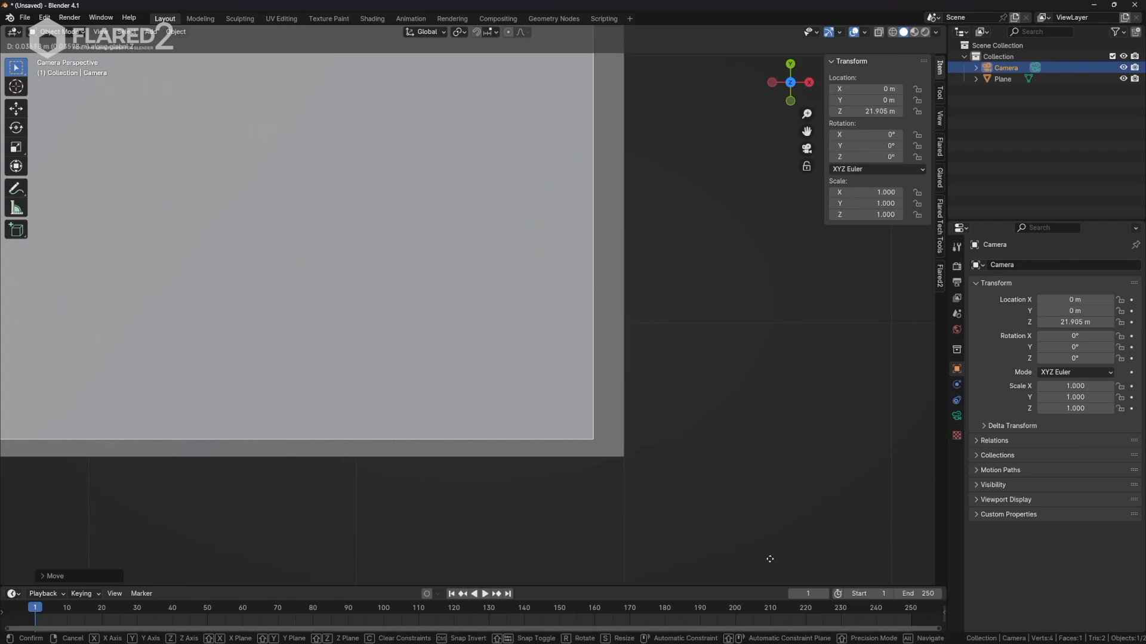
pyautogui.click(747, 193)
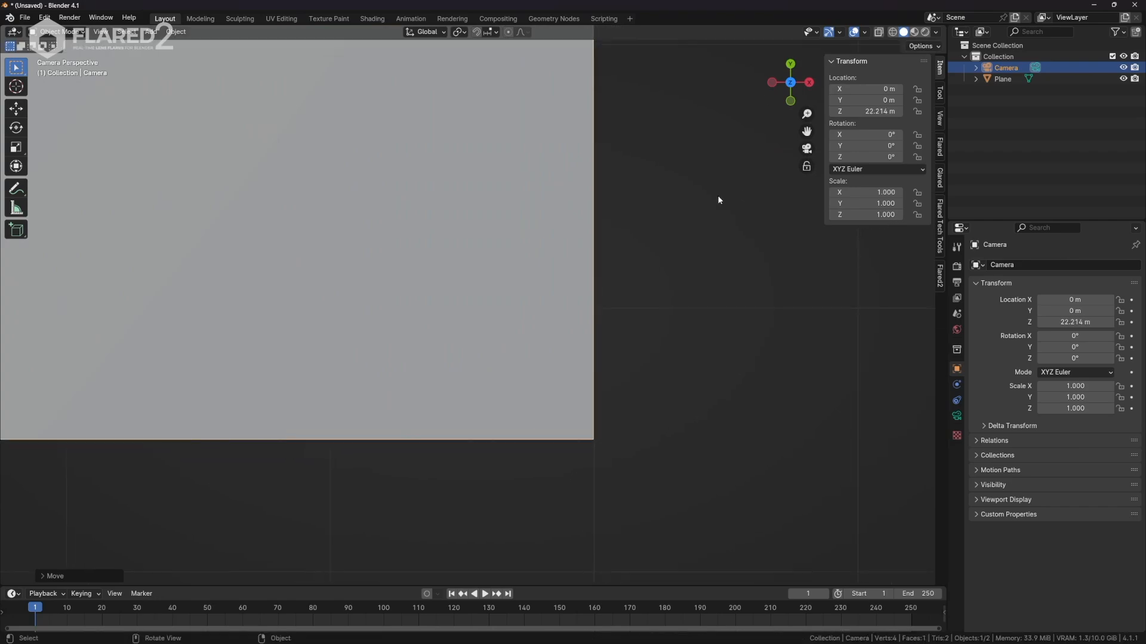
pyautogui.scroll(-4, 661, 194)
pyautogui.keyDown('ctrl'); pyautogui.moveTo(532, 195); pyautogui.dragTo(418, 266, button='middle'); pyautogui.keyUp('ctrl')
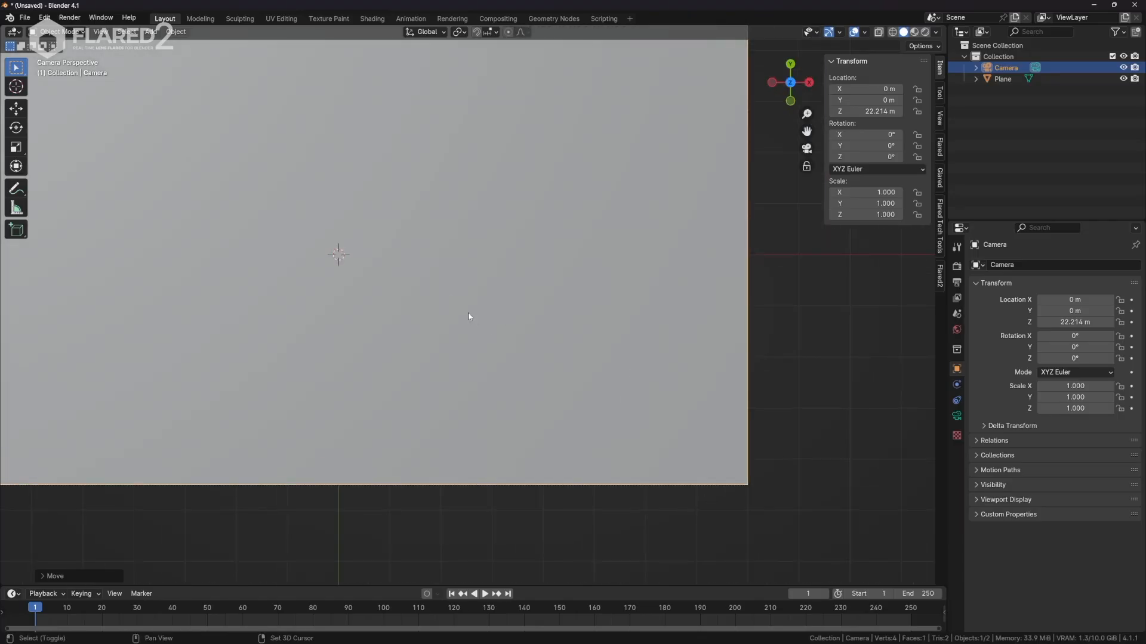
pyautogui.keyDown('shift'); pyautogui.moveTo(468, 316); pyautogui.dragTo(608, 387, button='middle'); pyautogui.keyUp('shift')
pyautogui.scroll(-1, 569, 349)
pyautogui.keyDown('shift'); pyautogui.moveTo(629, 333); pyautogui.dragTo(583, 311, button='middle'); pyautogui.keyUp('shift')
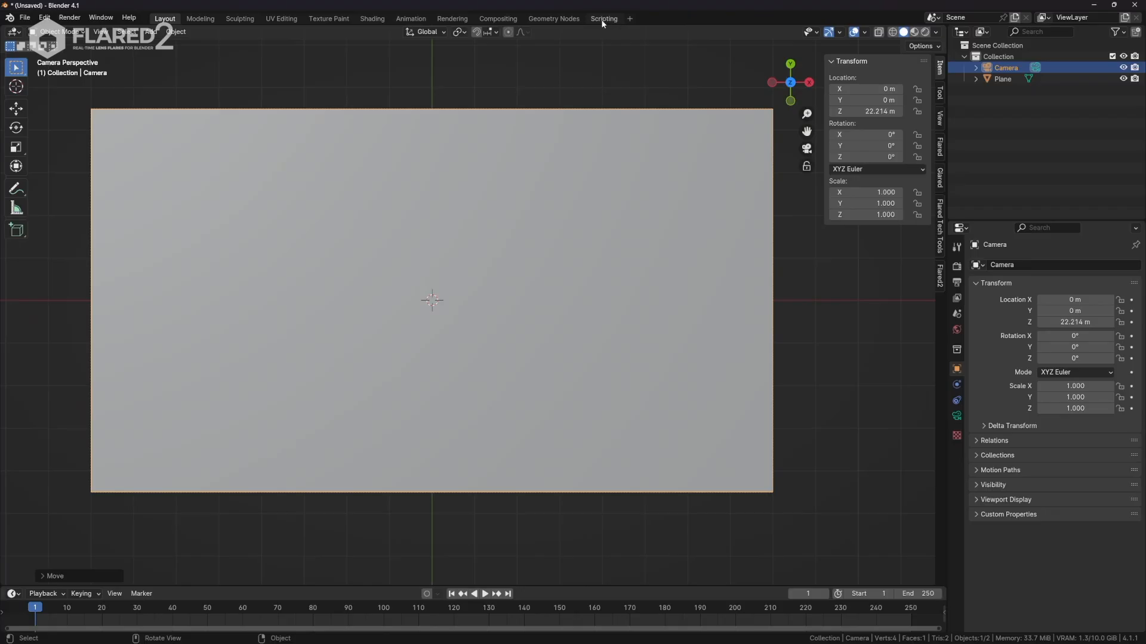
# - Add the VFX Motion Tracking workspace
pyautogui.click(629, 18)
pyautogui.moveTo(570, 75)
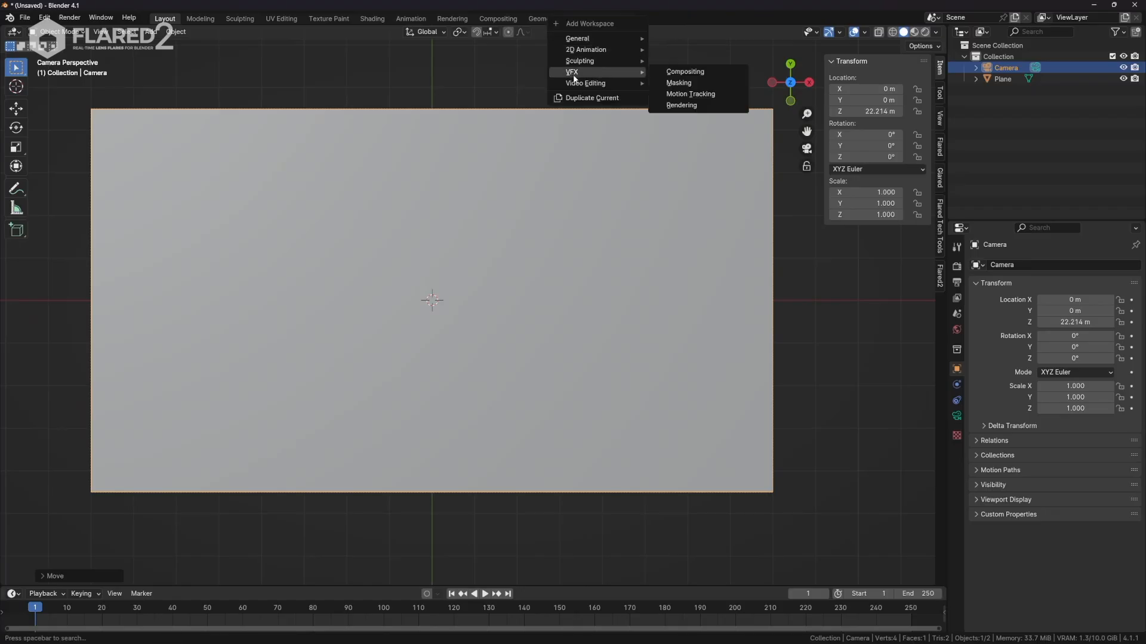
pyautogui.click(688, 94)
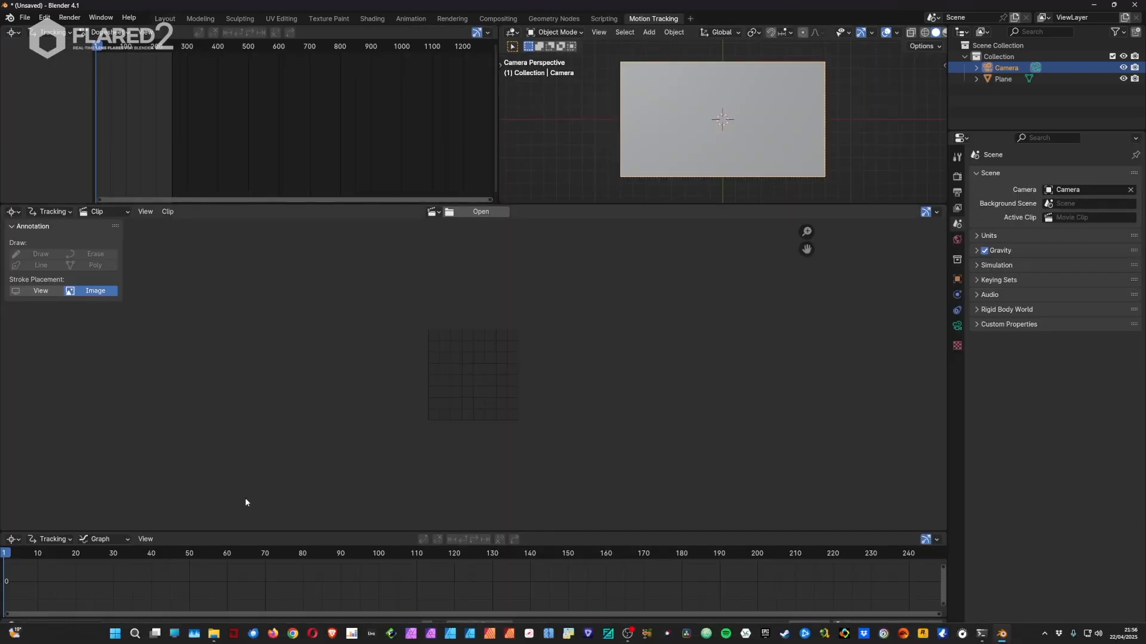
# - Switch to File Explorer and check the frame size and frame rate in the properties of 0_Soldier_Military_1920x1010.mp4
pyautogui.press('super+Tab')
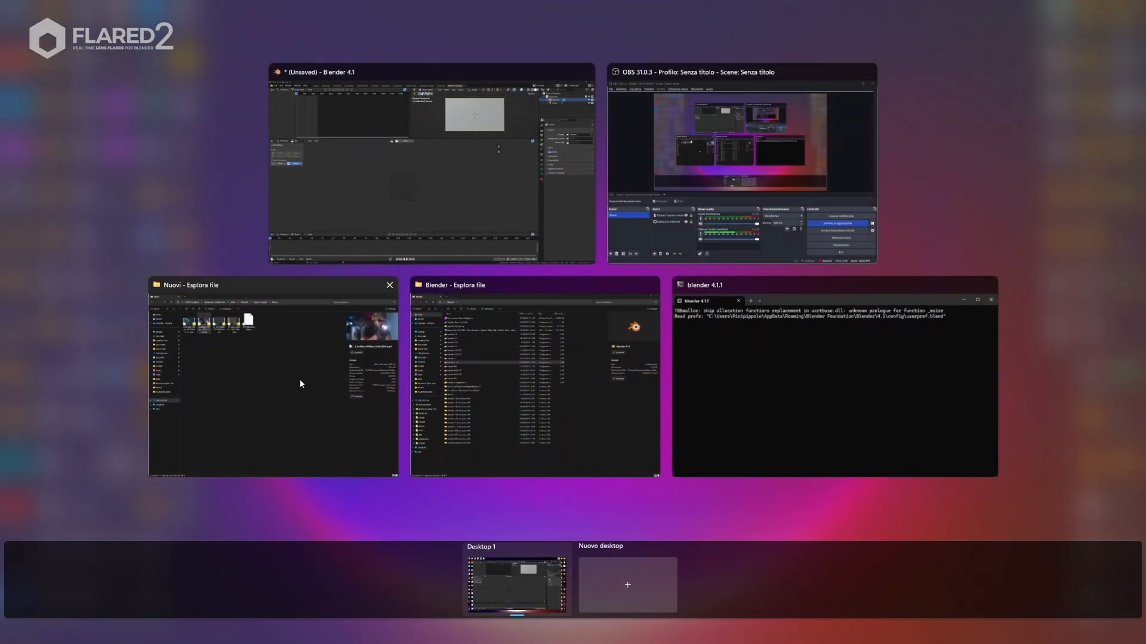
pyautogui.click(296, 381)
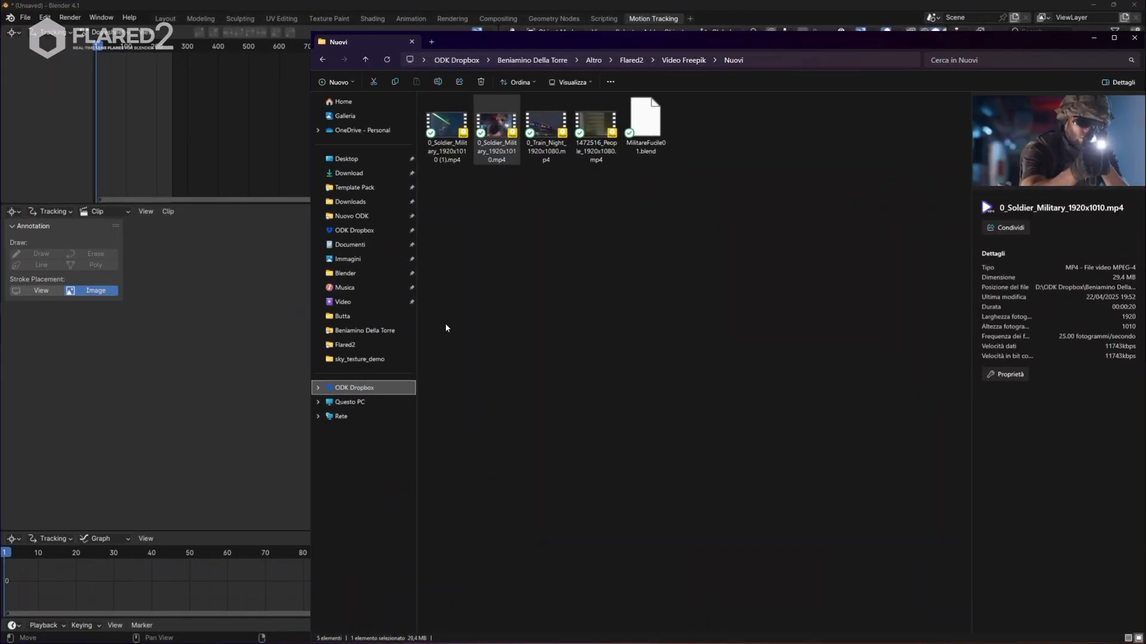
pyautogui.rightClick(494, 129)
pyautogui.moveTo(553, 173)
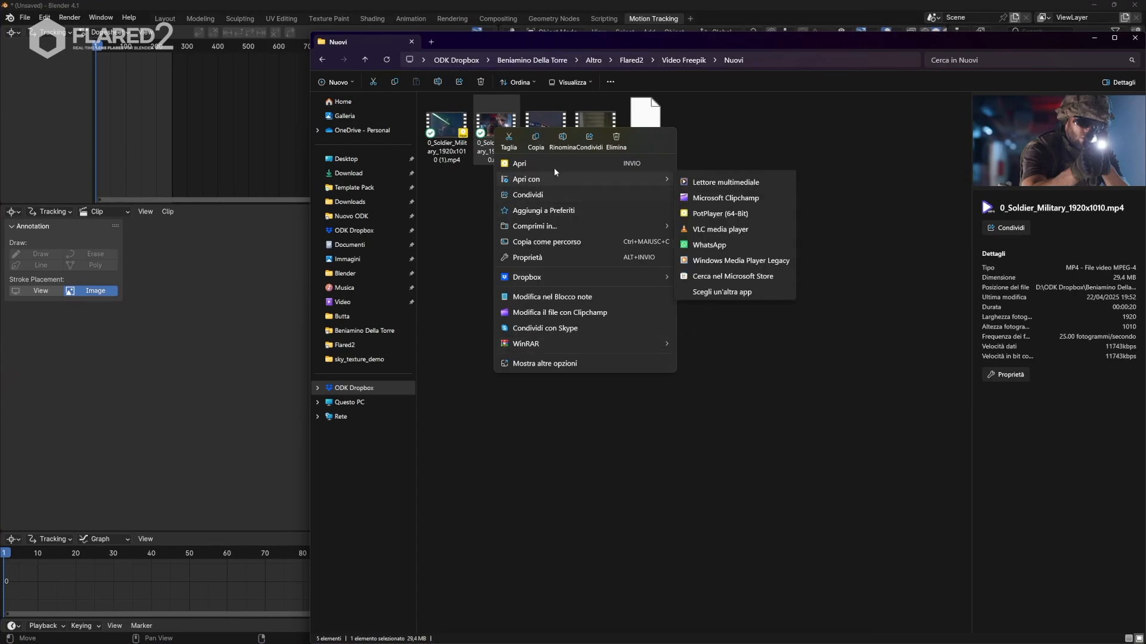
pyautogui.click(546, 262)
pyautogui.click(593, 150)
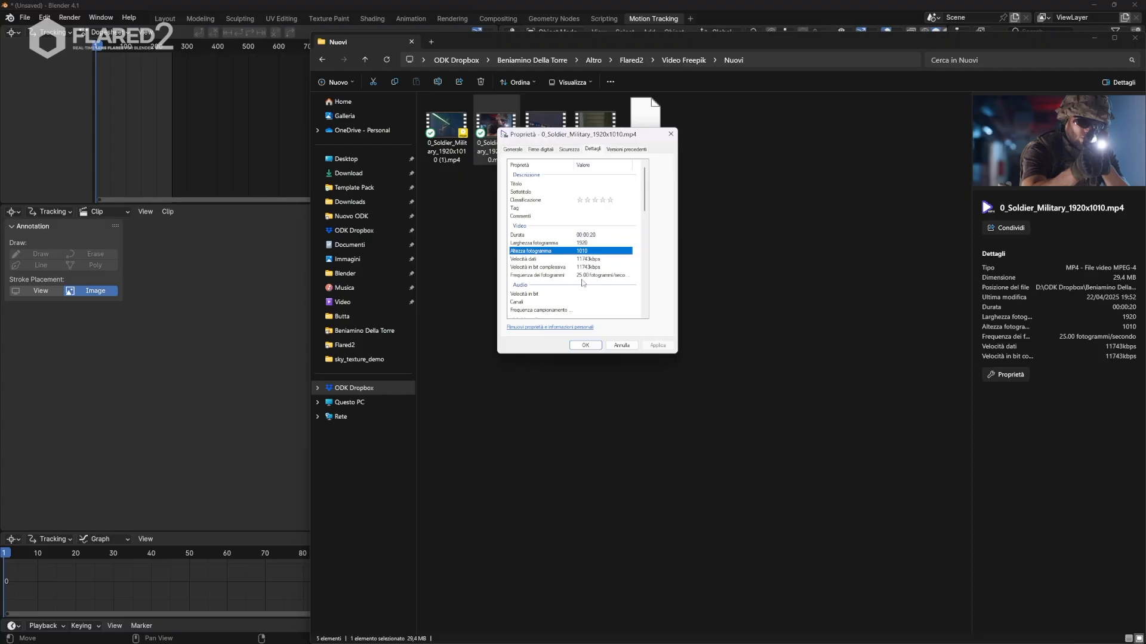
pyautogui.click(622, 346)
# - Load 0_Soldier_Military_1920x1010.mp4 from File Explorer into Blender's movie clip editor
pyautogui.moveTo(500, 46); pyautogui.dragTo(865, 188)
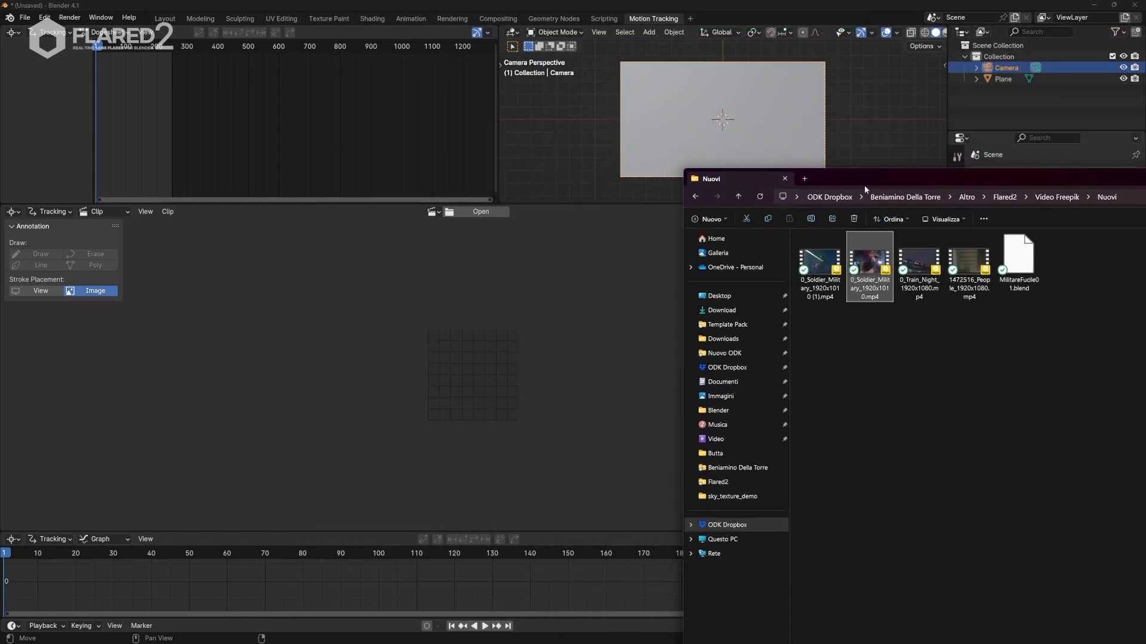
pyautogui.moveTo(868, 256); pyautogui.dragTo(728, 340)
pyautogui.moveTo(464, 381); pyautogui.dragTo(463, 378)
pyautogui.click(605, 239)
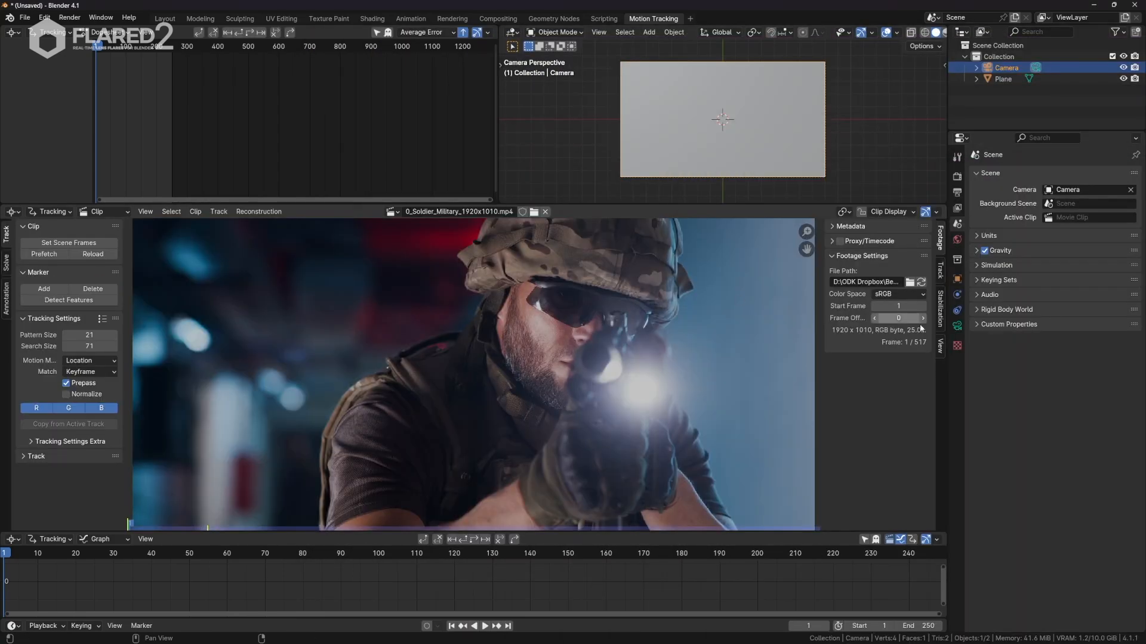
# - Set the scene's output frame rate to 25 fps
pyautogui.click(956, 177)
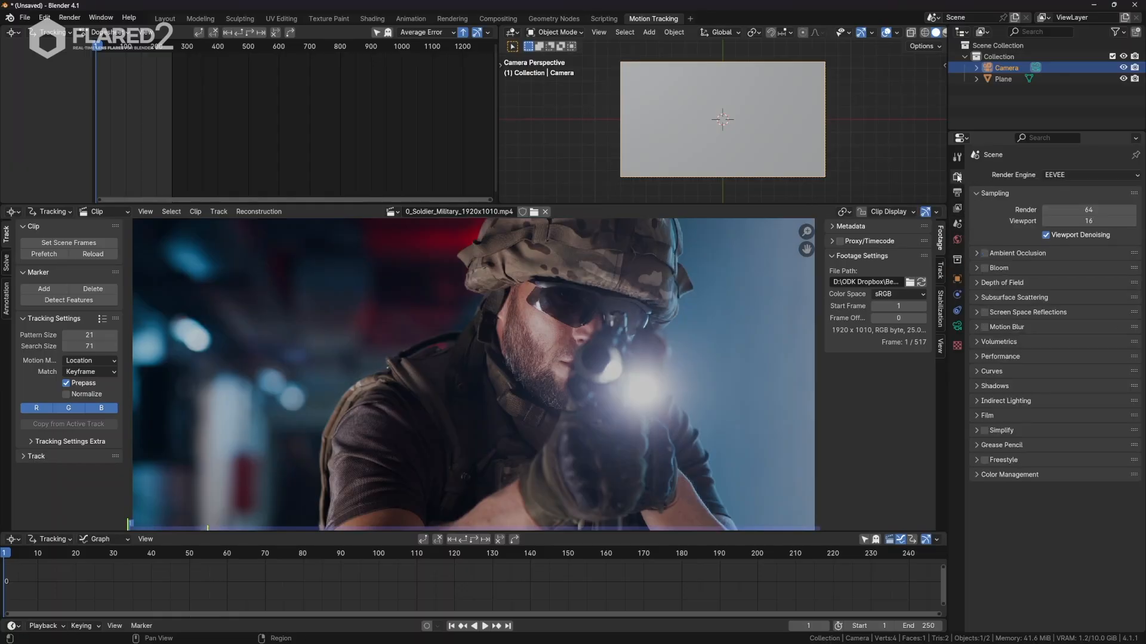
pyautogui.click(957, 192)
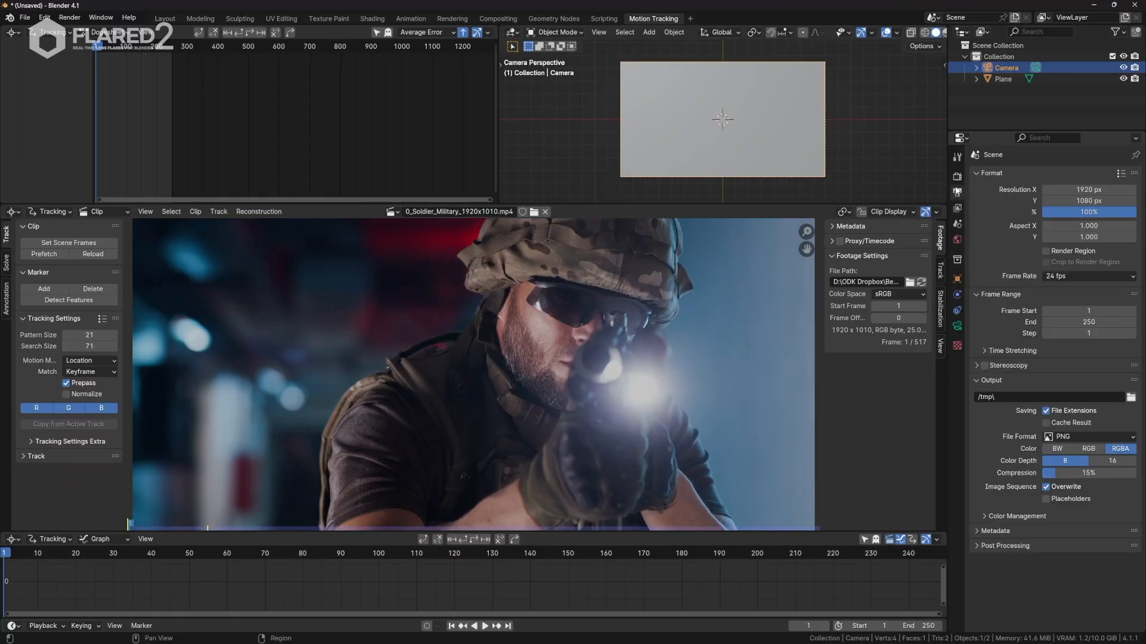
pyautogui.click(1082, 281)
pyautogui.click(1065, 312)
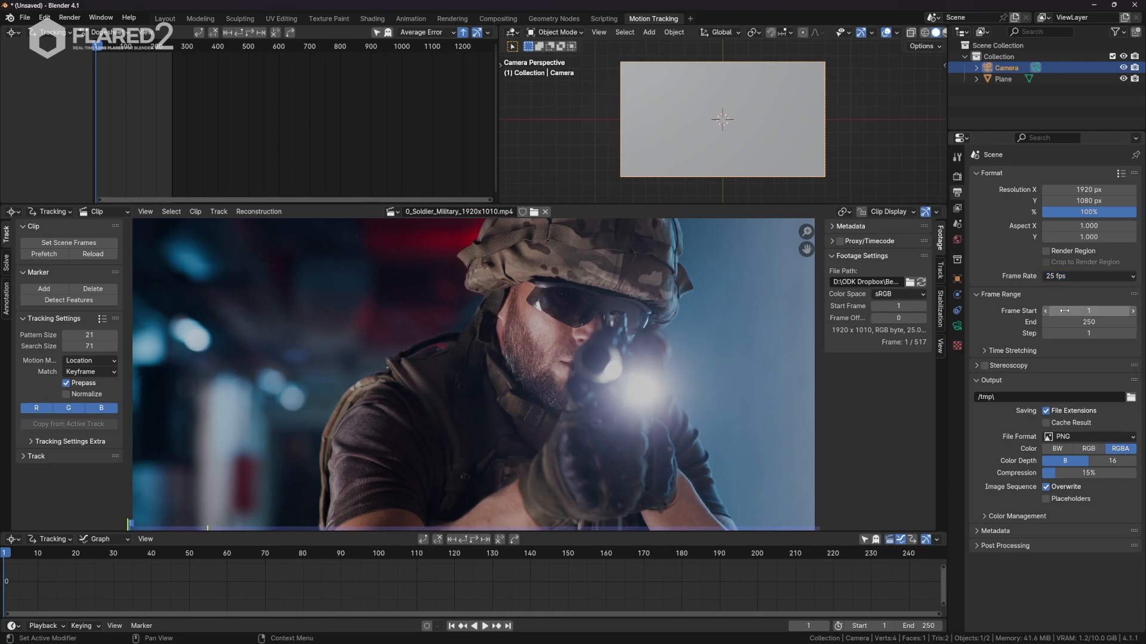
# - Set the scene's end frame to 1000
pyautogui.scroll(-3, 536, 461)
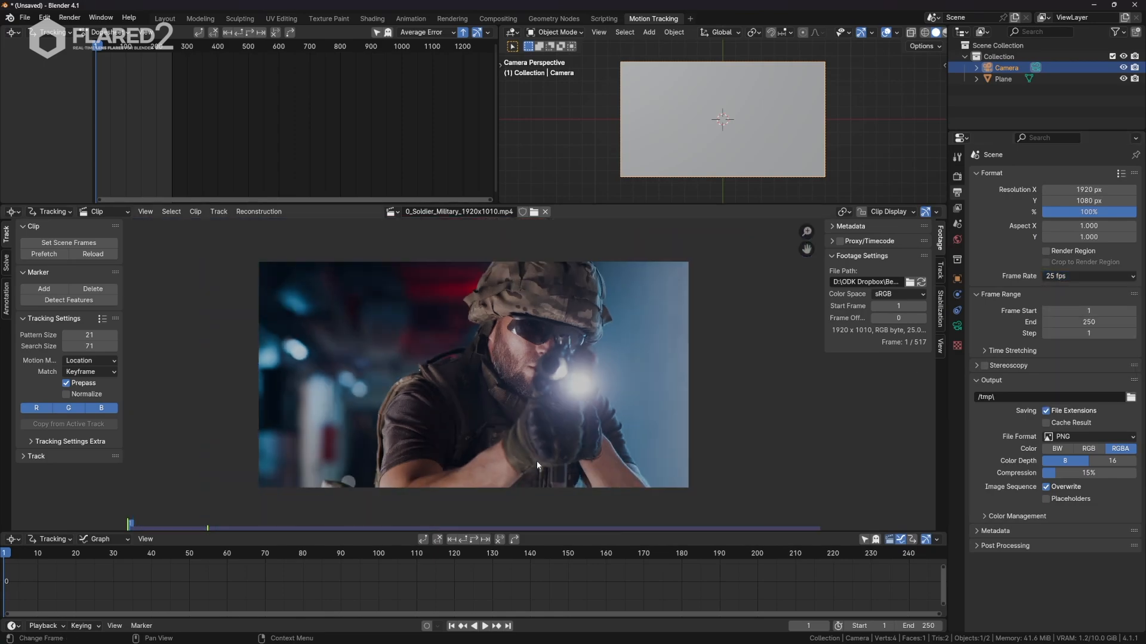
pyautogui.scroll(1, 574, 461)
pyautogui.press('Return')
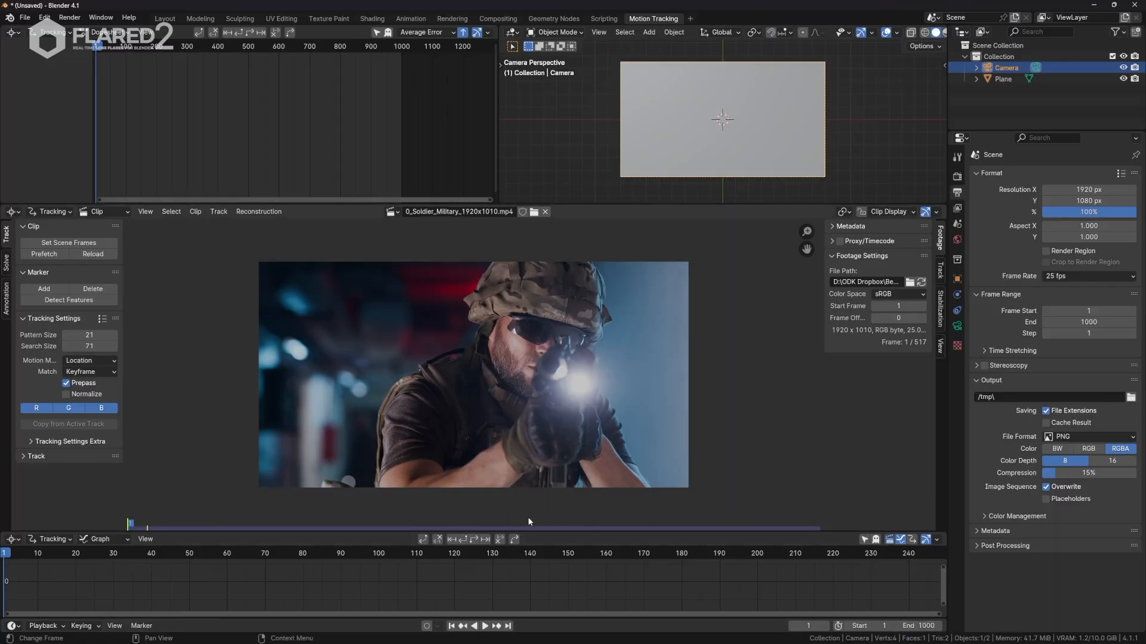
# - Play the soldier footage through past its final frame and stop the playback
pyautogui.click(485, 627)
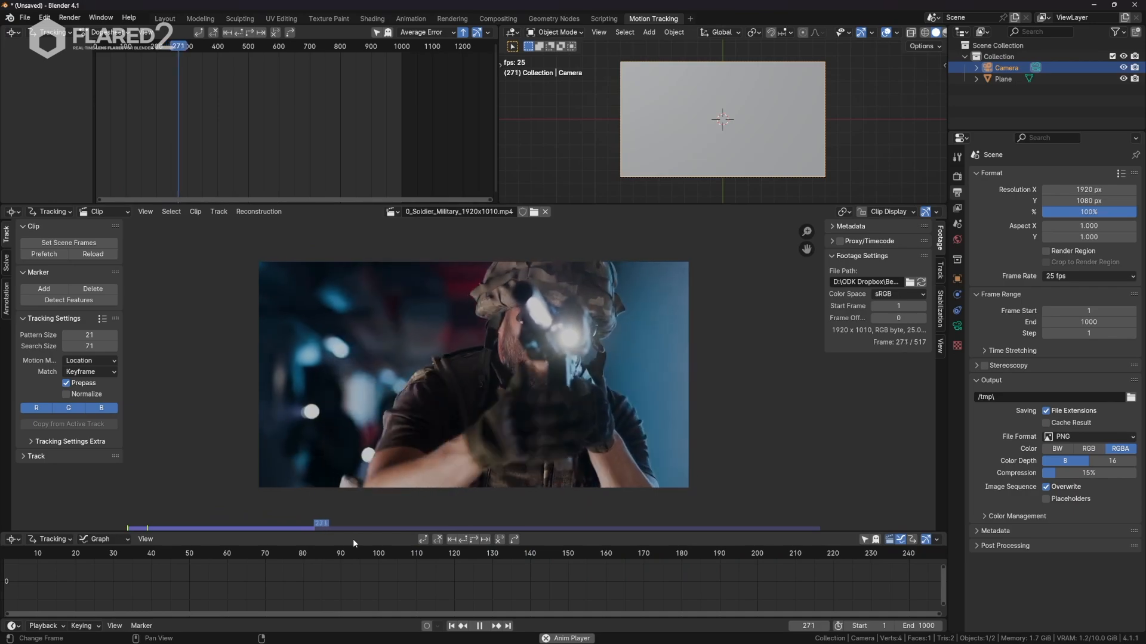
pyautogui.scroll(-15, 681, 569)
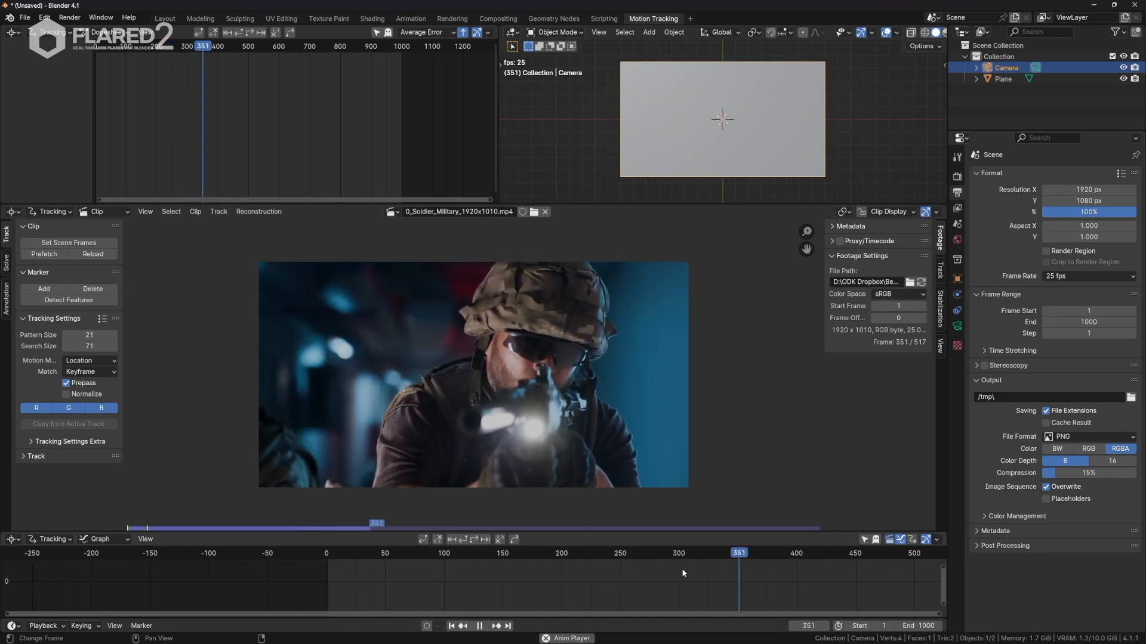
pyautogui.moveTo(856, 589); pyautogui.dragTo(475, 602, button='middle')
pyautogui.click(479, 625)
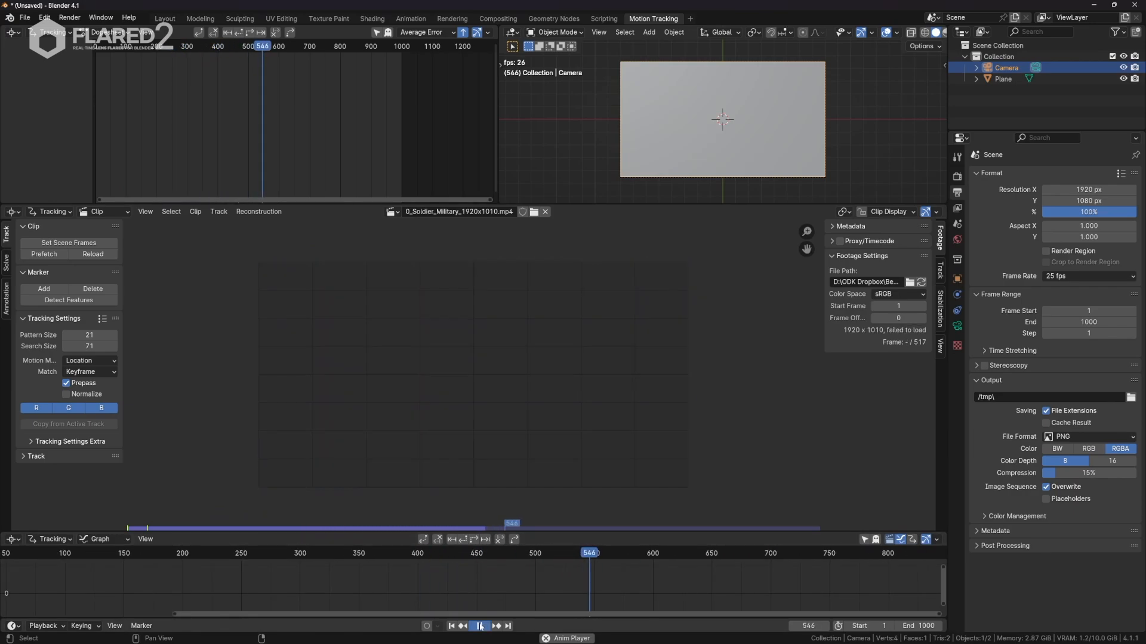
# - Step to the last frame of the footage and set the scene's end frame to 517
pyautogui.click(586, 554)
pyautogui.moveTo(586, 554); pyautogui.dragTo(552, 557)
pyautogui.scroll(4, 551, 576)
pyautogui.scroll(2, 710, 552)
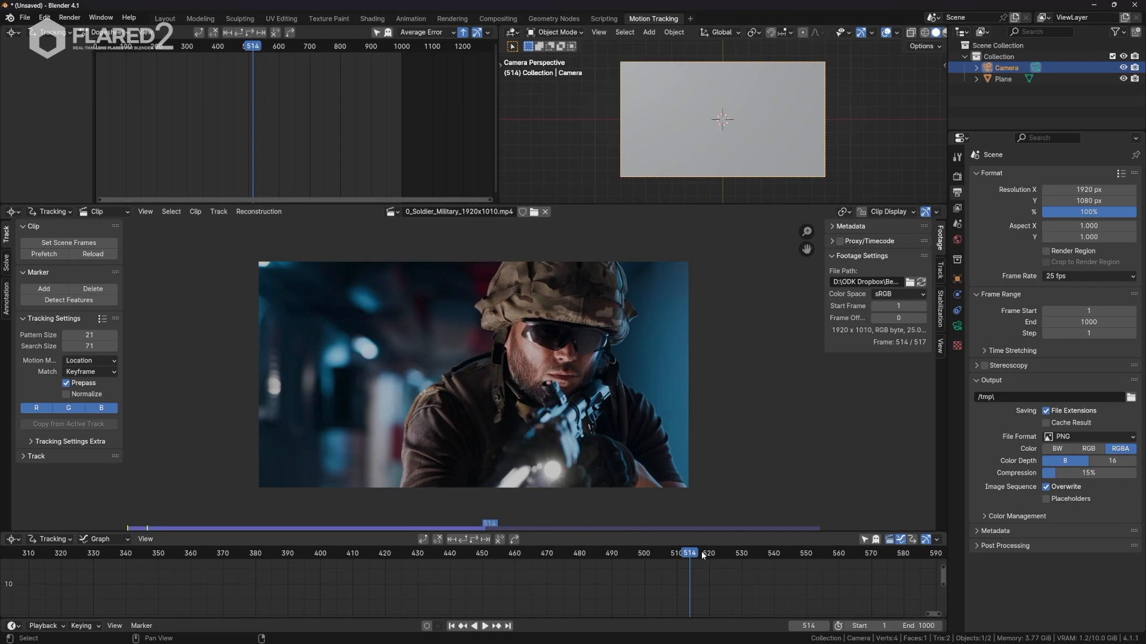
pyautogui.press('Right')
pyautogui.press('Right')
pyautogui.press('Right')
pyautogui.press('Right')
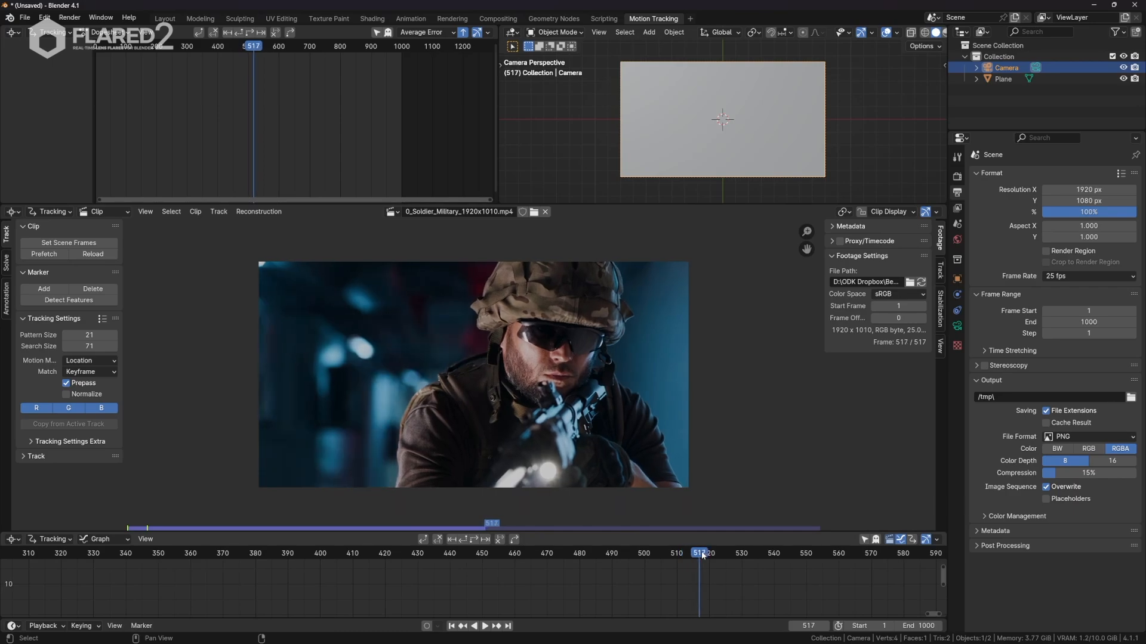
pyautogui.press('Left')
pyautogui.press('Return')
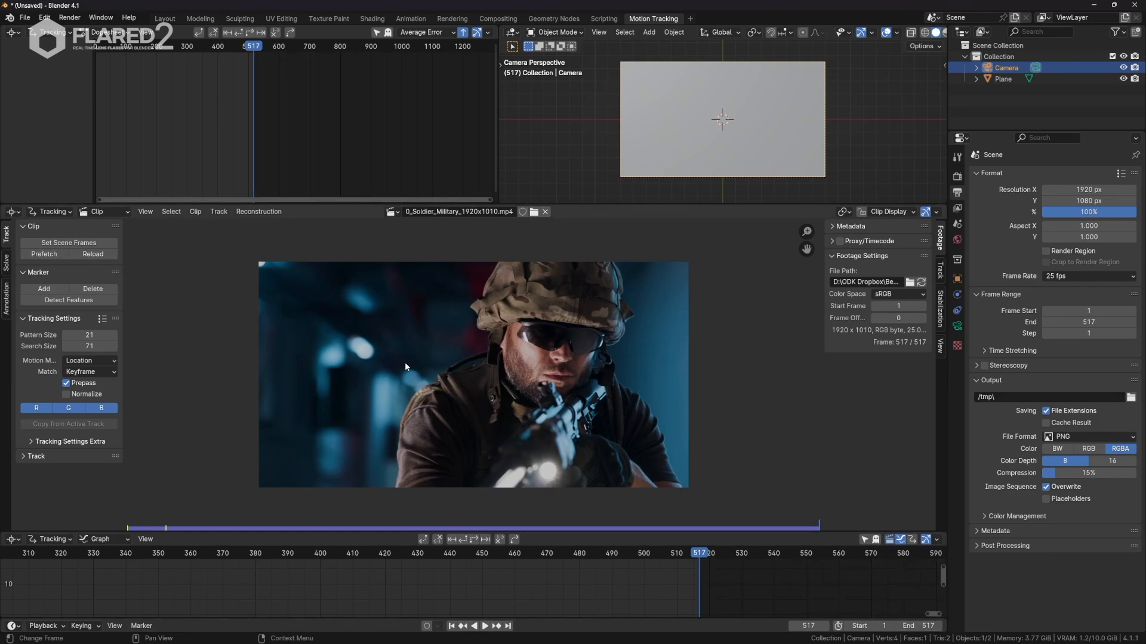
# - Scrub through the footage to frame 342, examining the rifle's flashlight up close along the way
pyautogui.scroll(1, 405, 363)
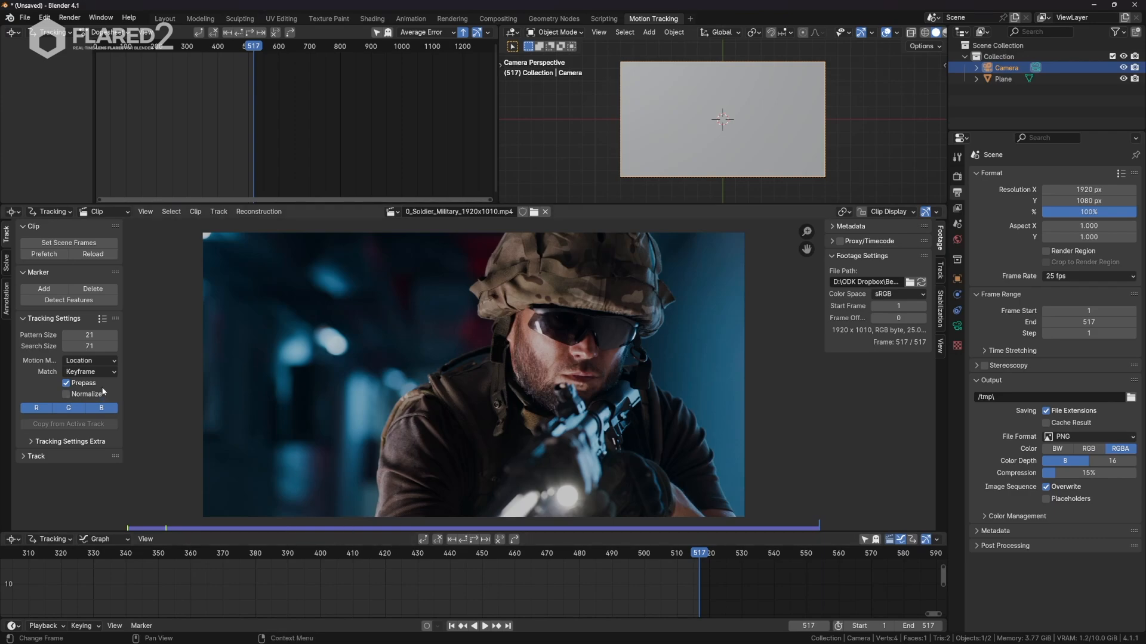
pyautogui.moveTo(680, 558); pyautogui.dragTo(127, 559)
pyautogui.press('Home')
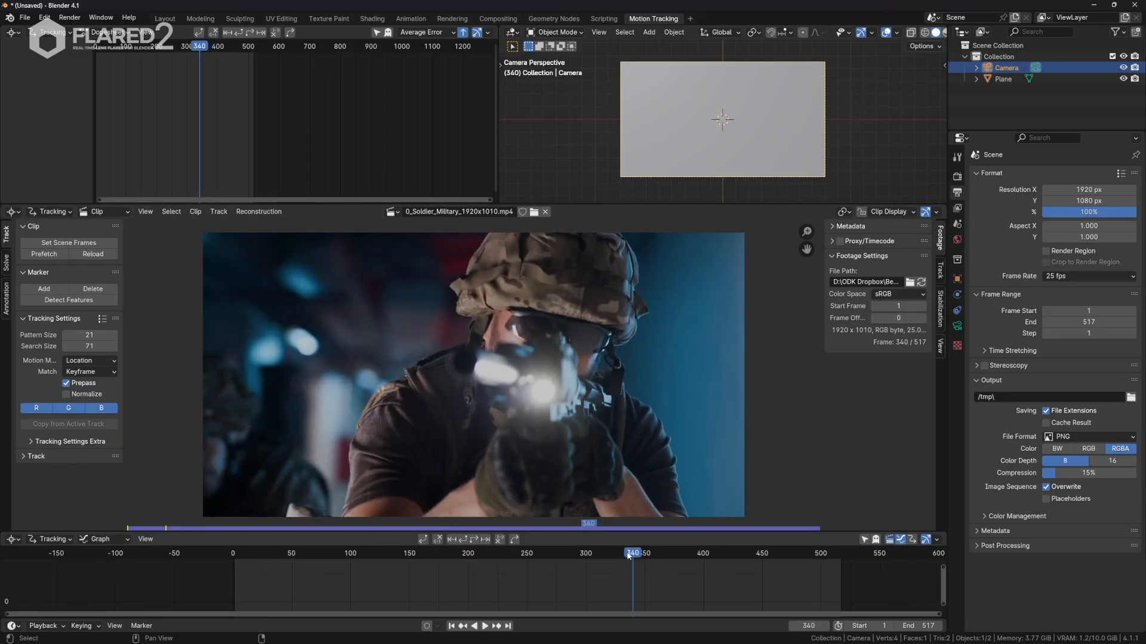
pyautogui.moveTo(310, 556); pyautogui.dragTo(432, 570)
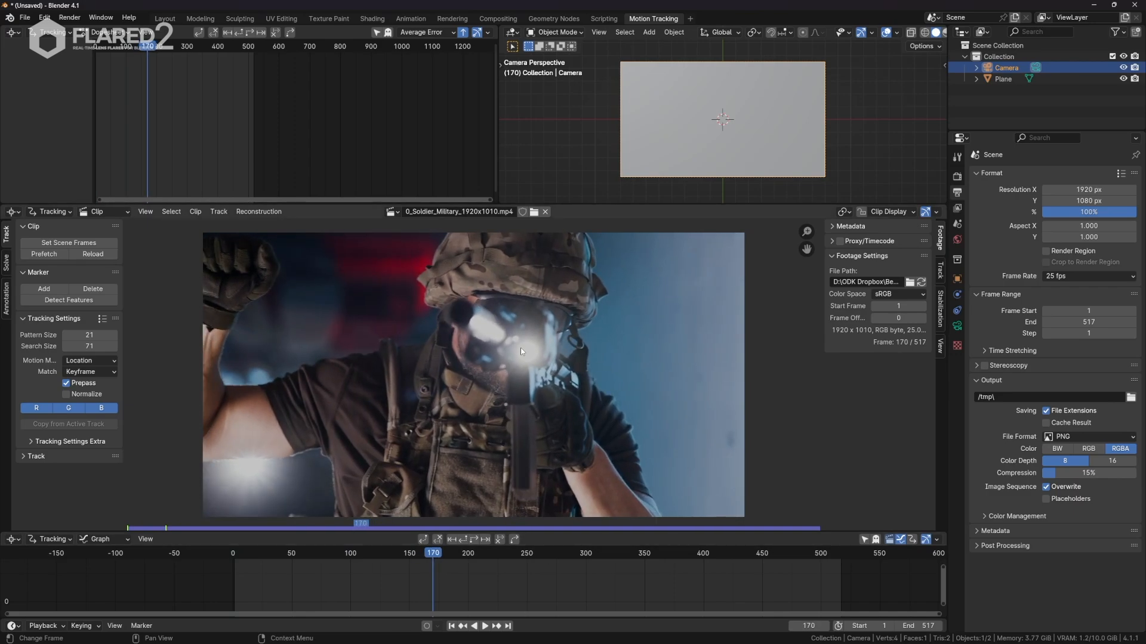
pyautogui.scroll(5, 529, 370)
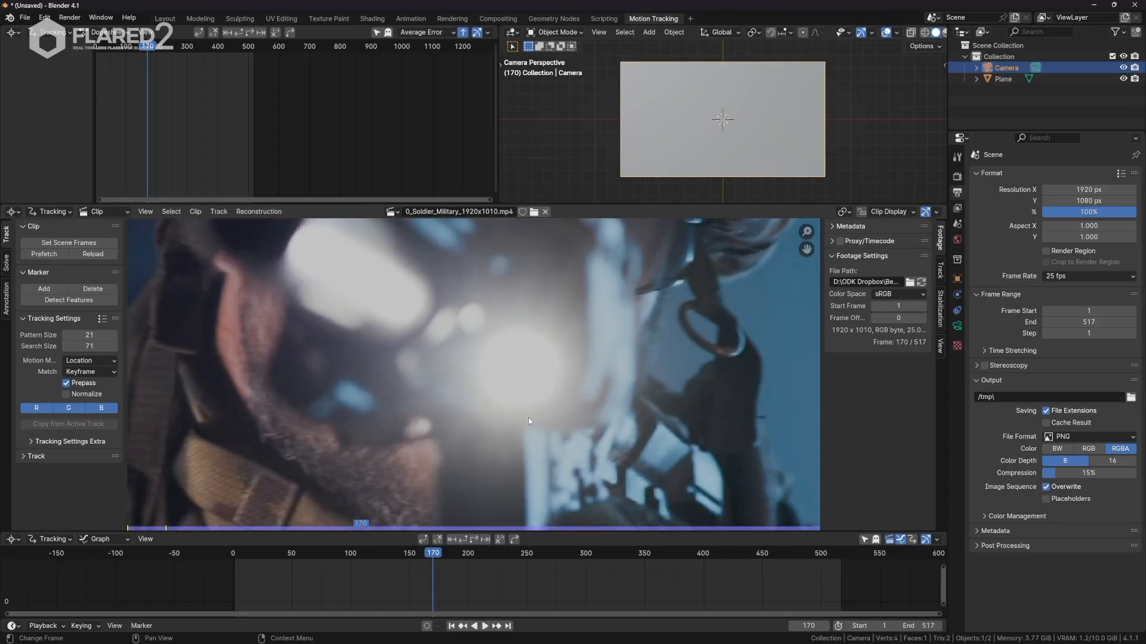
pyautogui.moveTo(431, 558); pyautogui.dragTo(635, 565)
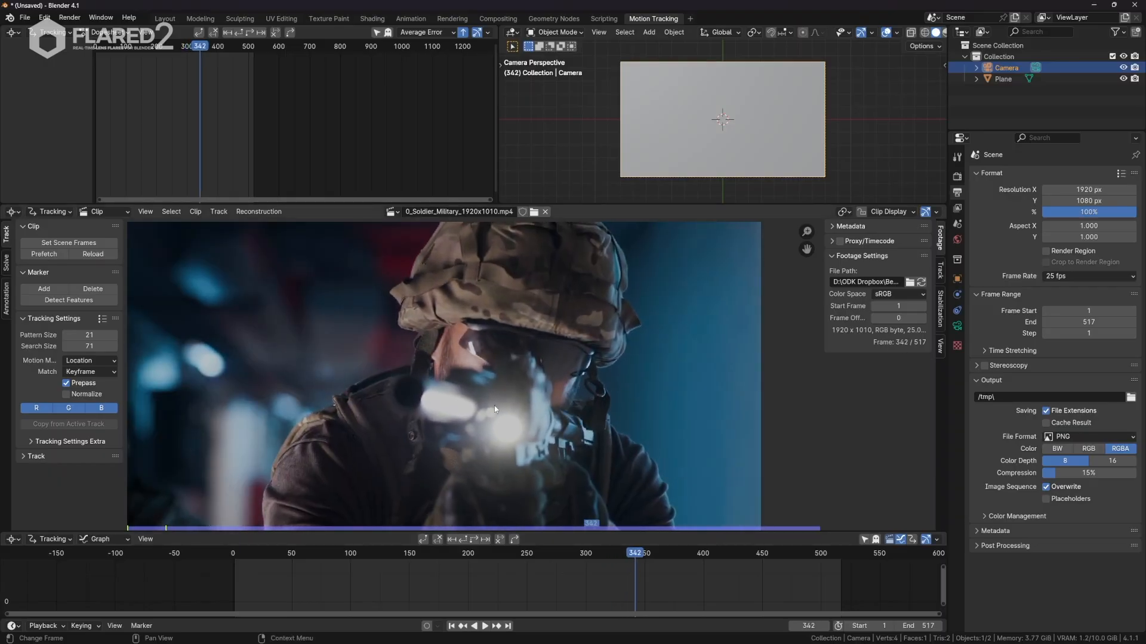
pyautogui.moveTo(550, 445); pyautogui.dragTo(538, 389, button='middle')
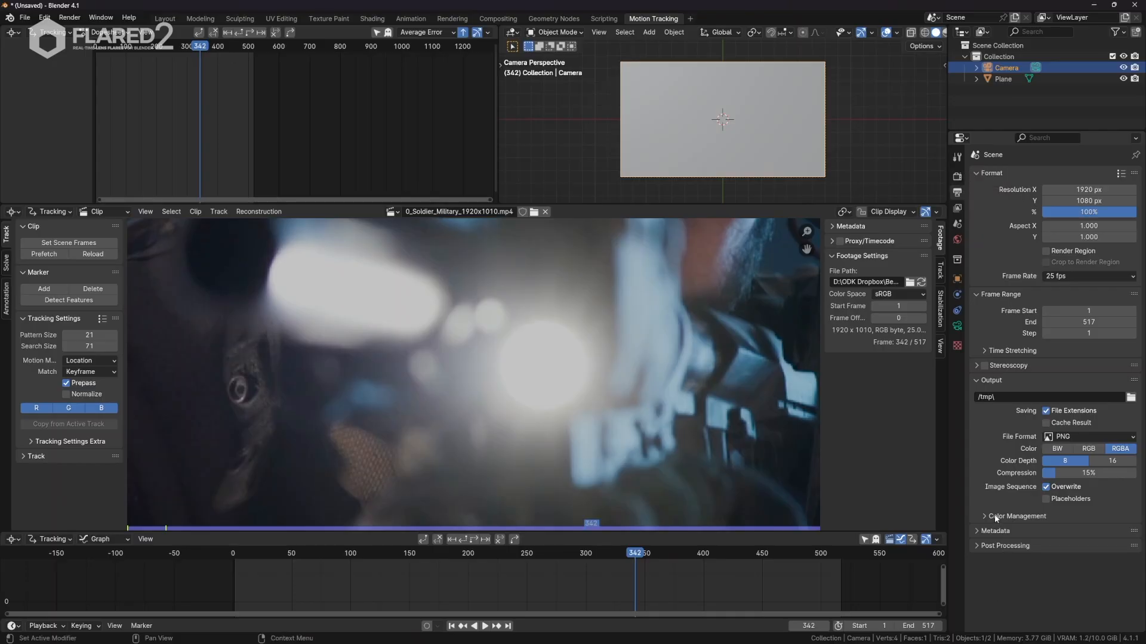
# - Set the render color management's View Transform to Standard
pyautogui.click(957, 176)
pyautogui.click(991, 475)
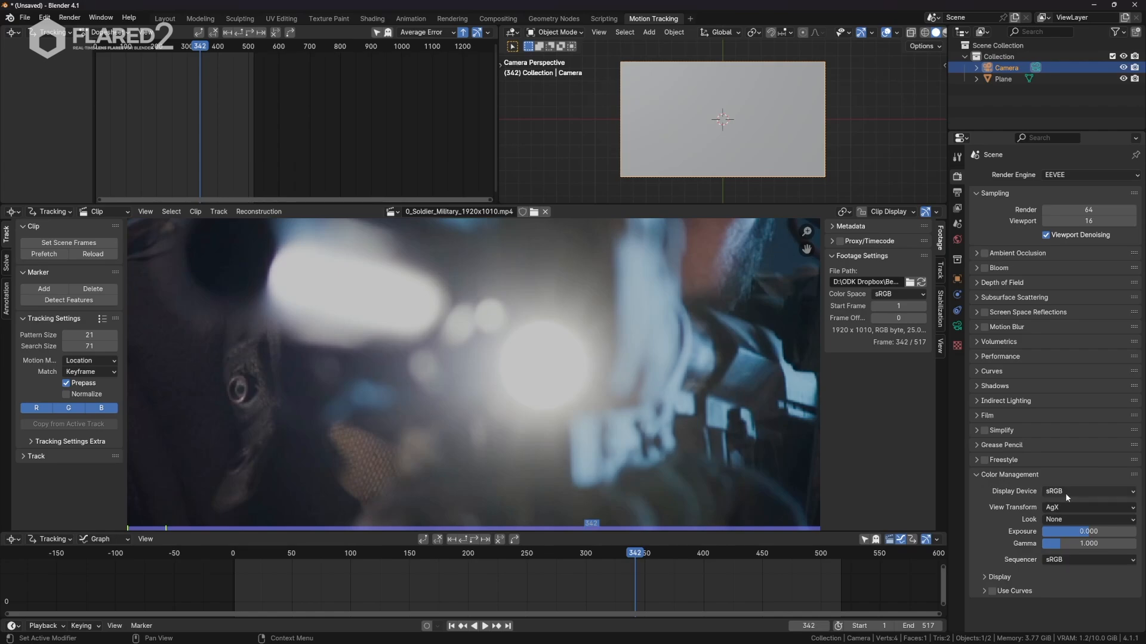
pyautogui.click(1060, 507)
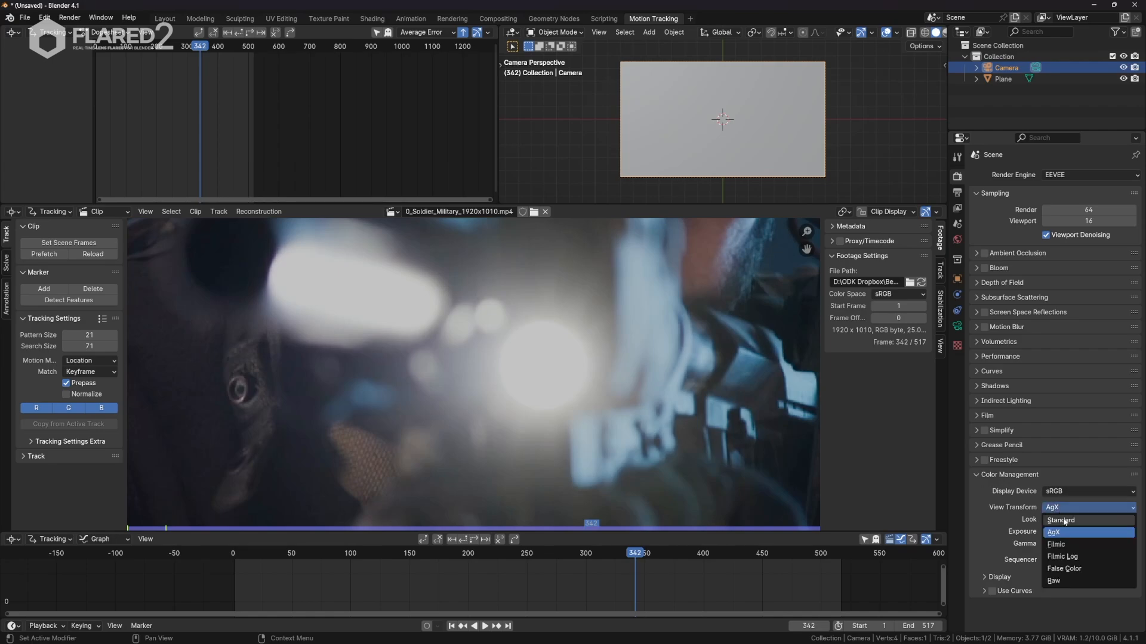
pyautogui.click(1062, 520)
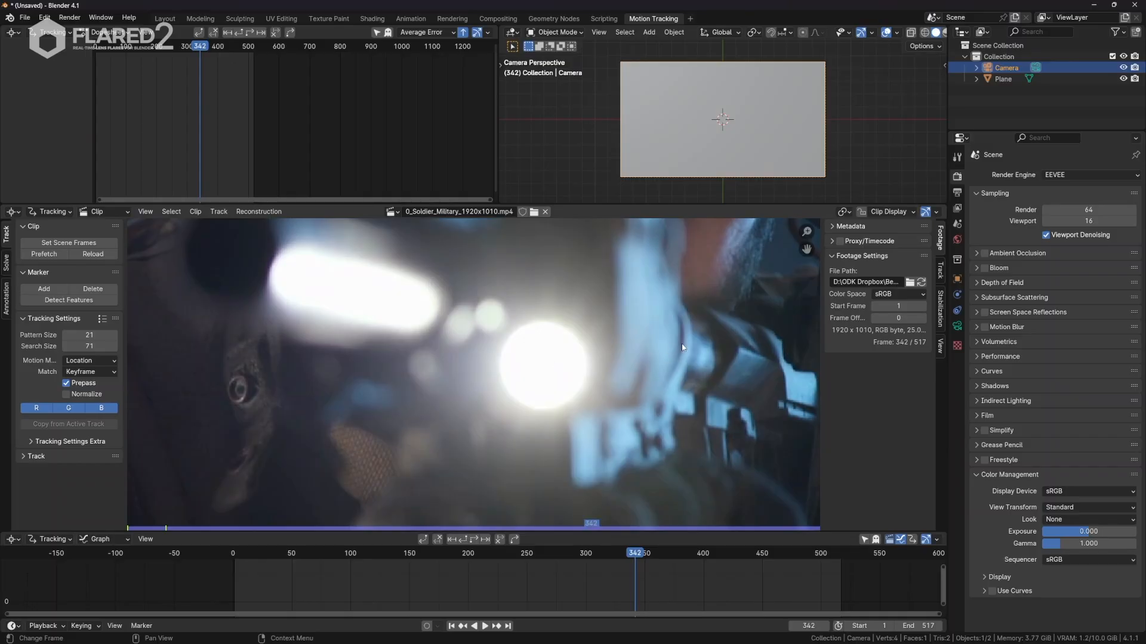
pyautogui.click(1057, 509)
# - Add a tracking marker on the rifle's flashlight at frame 342, scaled and centred to enclose the round light
pyautogui.scroll(-3, 546, 350)
pyautogui.scroll(5, 546, 350)
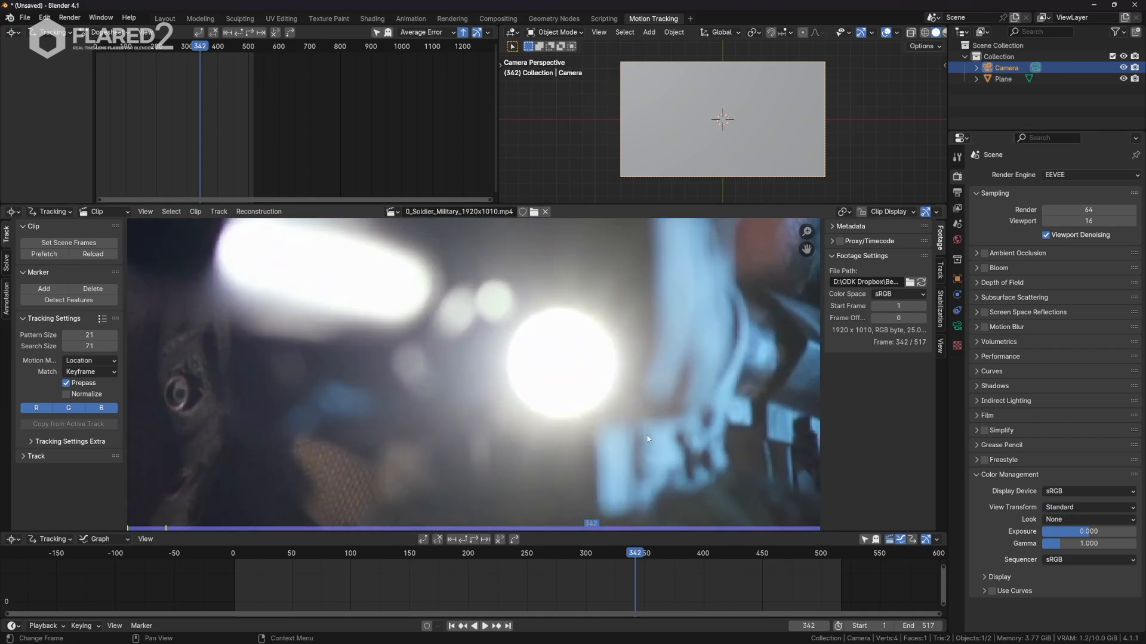
pyautogui.scroll(-2, 481, 385)
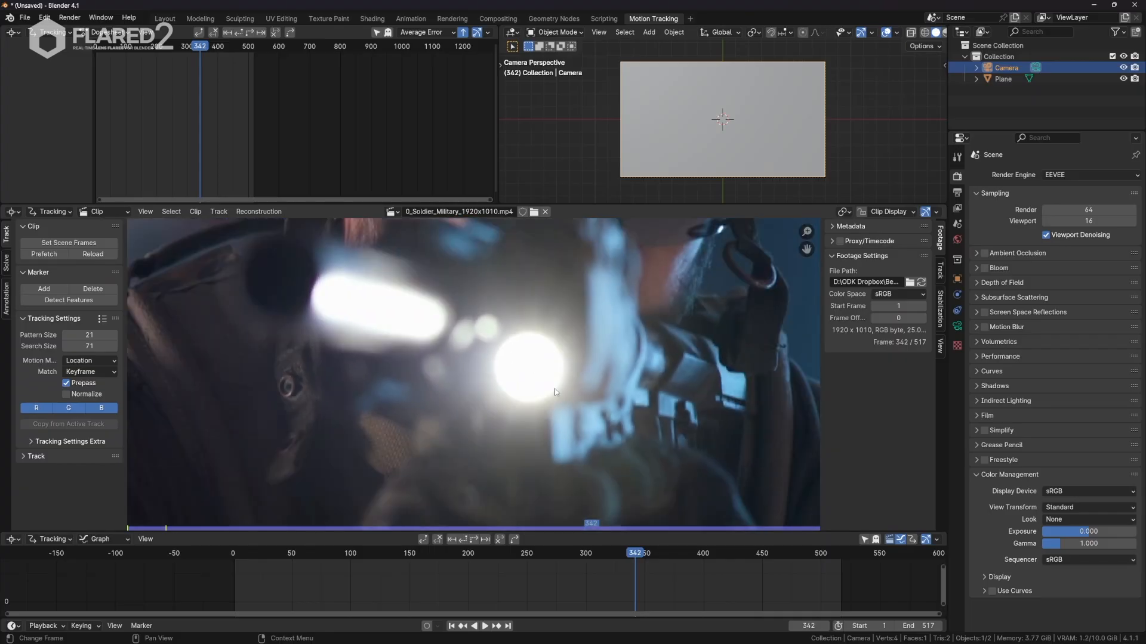
pyautogui.keyDown('ctrl'); pyautogui.click(528, 370); pyautogui.keyUp('ctrl')
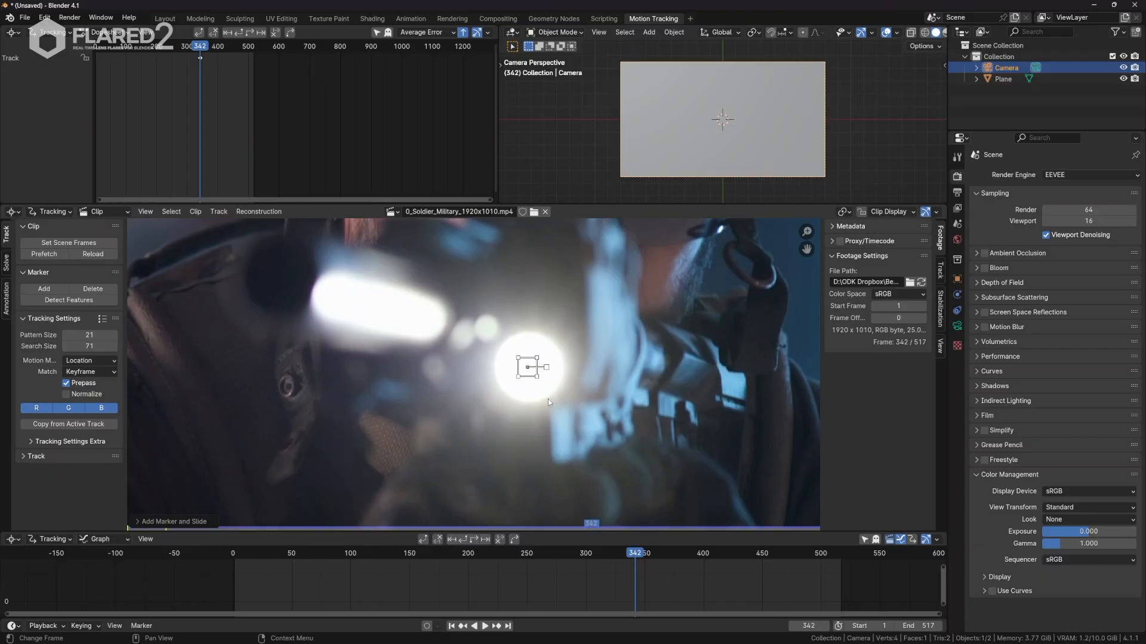
pyautogui.press('s')
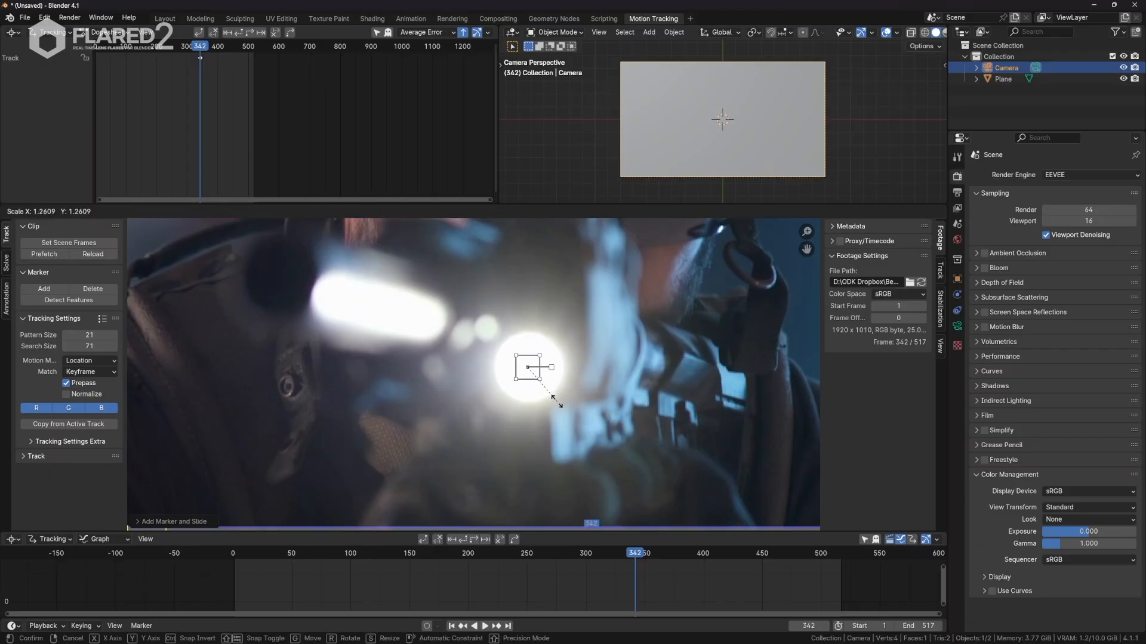
pyautogui.click(636, 455)
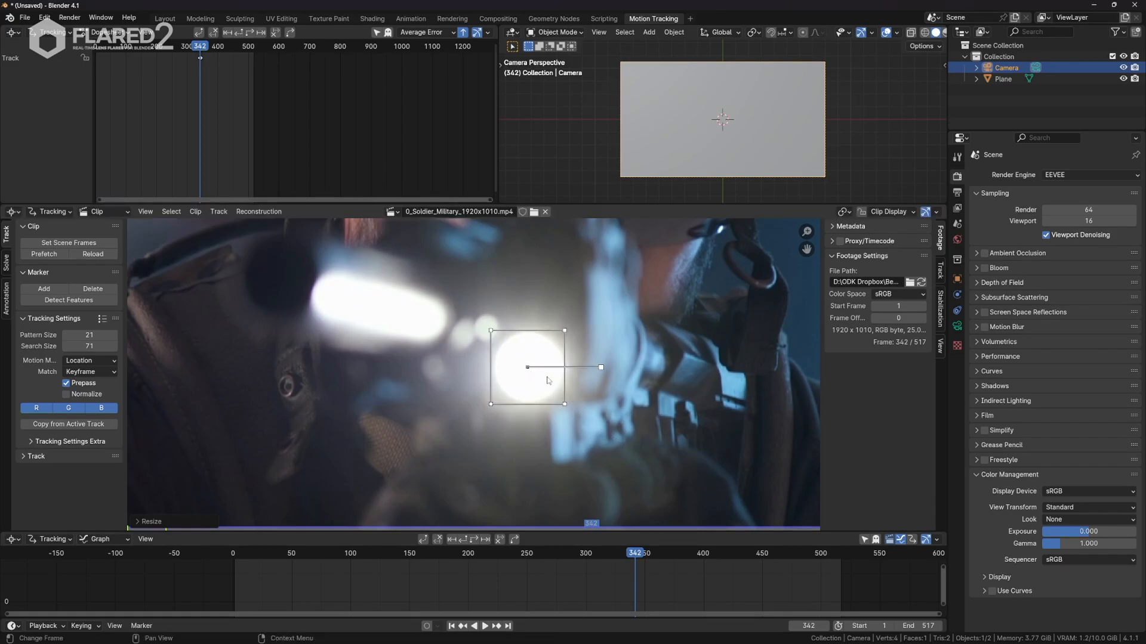
pyautogui.press('g')
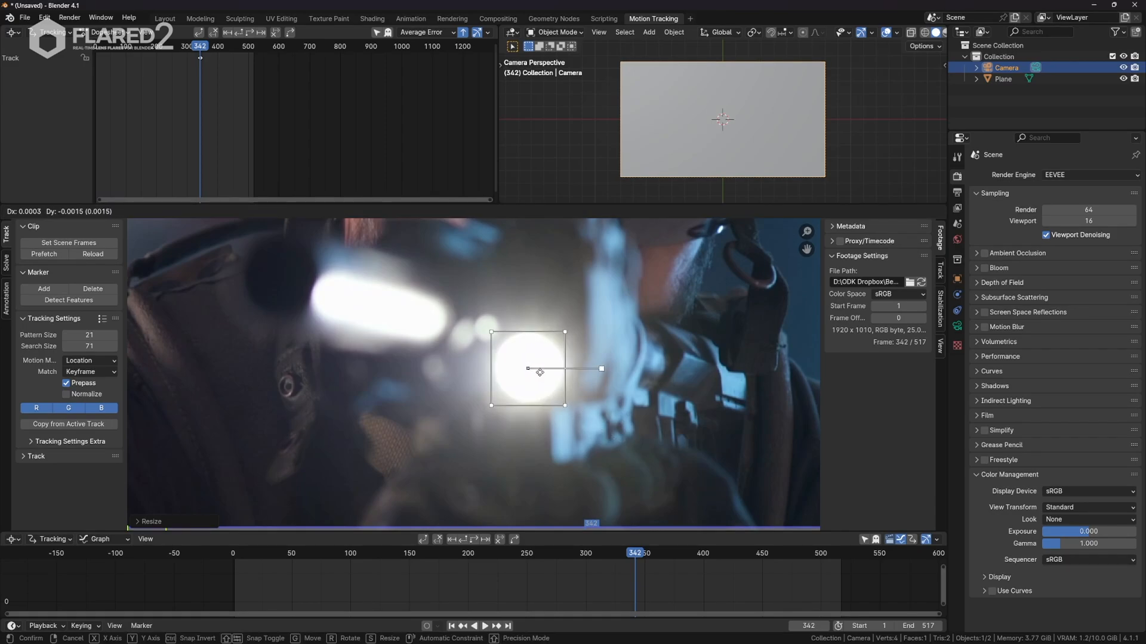
pyautogui.click(540, 372)
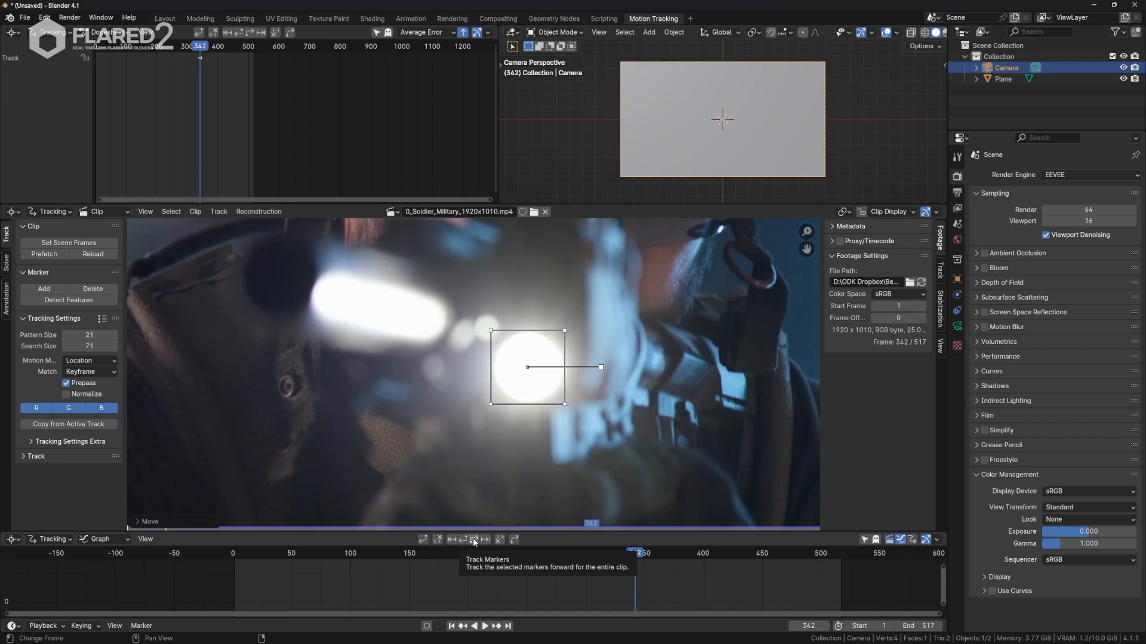
# - Track the flashlight marker forward from frame 342, and from the same frame backward to frame 1
pyautogui.scroll(-3, 551, 401)
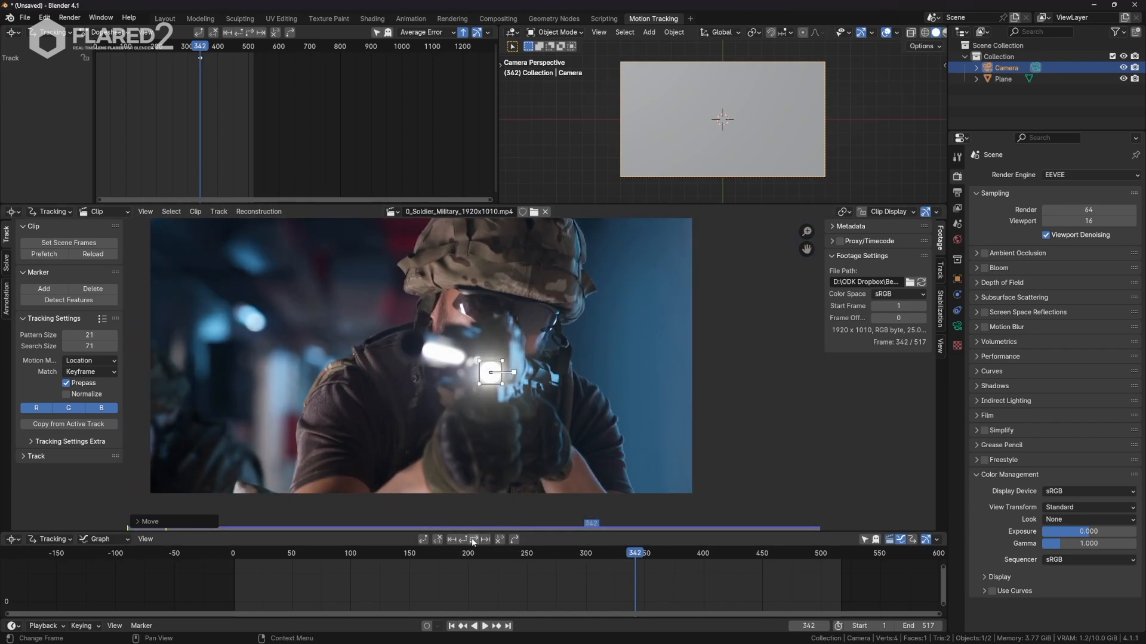
pyautogui.click(473, 541)
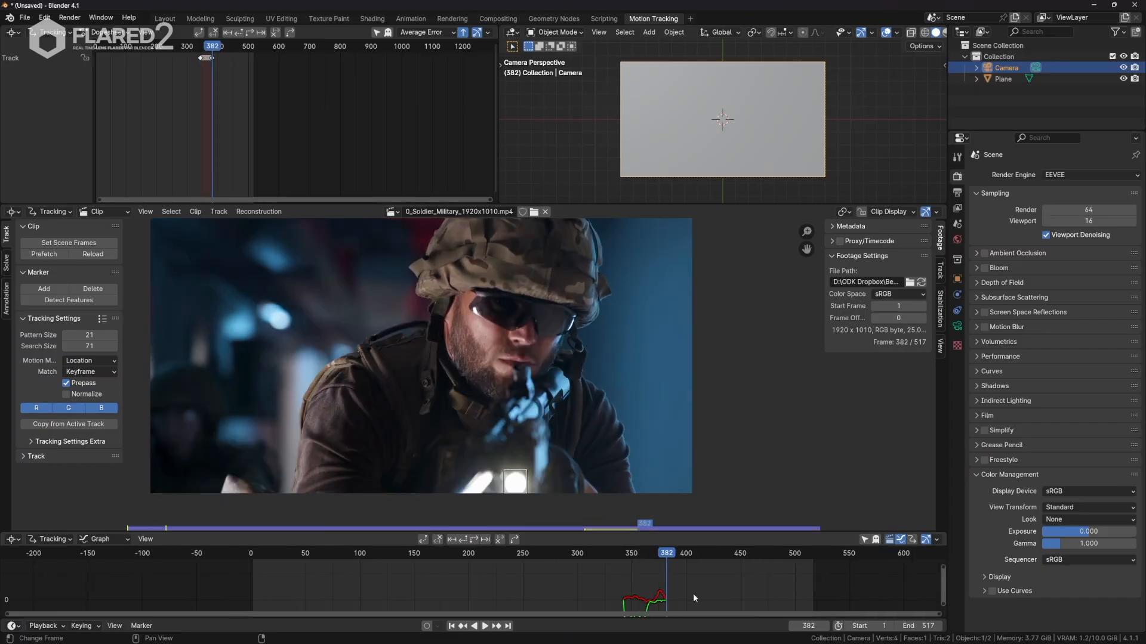
pyautogui.scroll(-2, 689, 590)
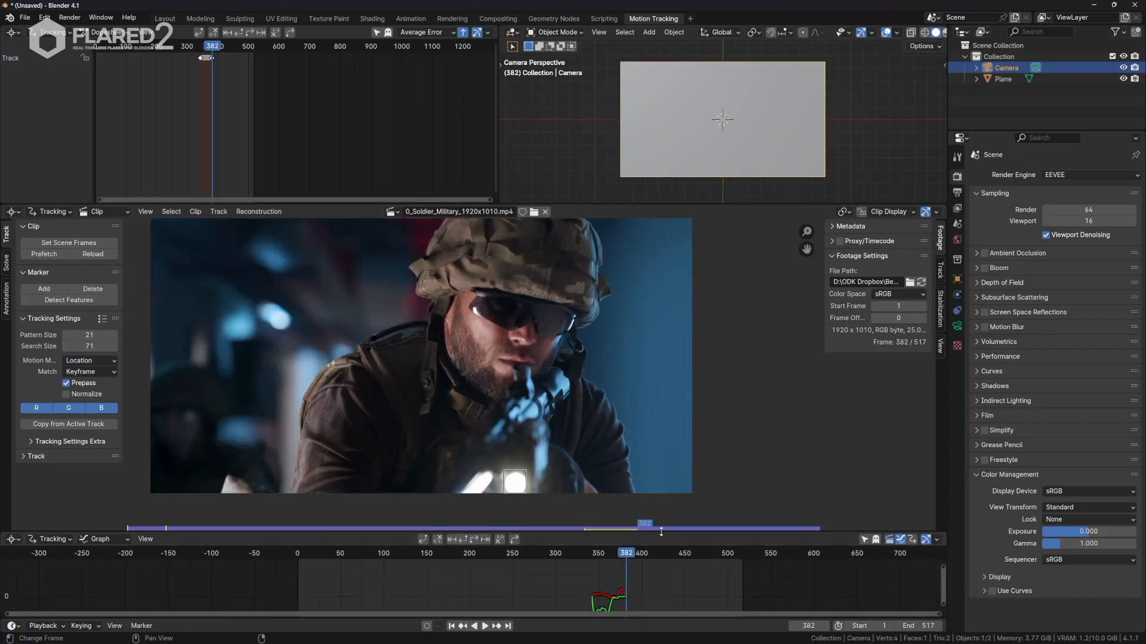
pyautogui.moveTo(661, 532); pyautogui.dragTo(659, 504)
pyautogui.scroll(-3, 653, 576)
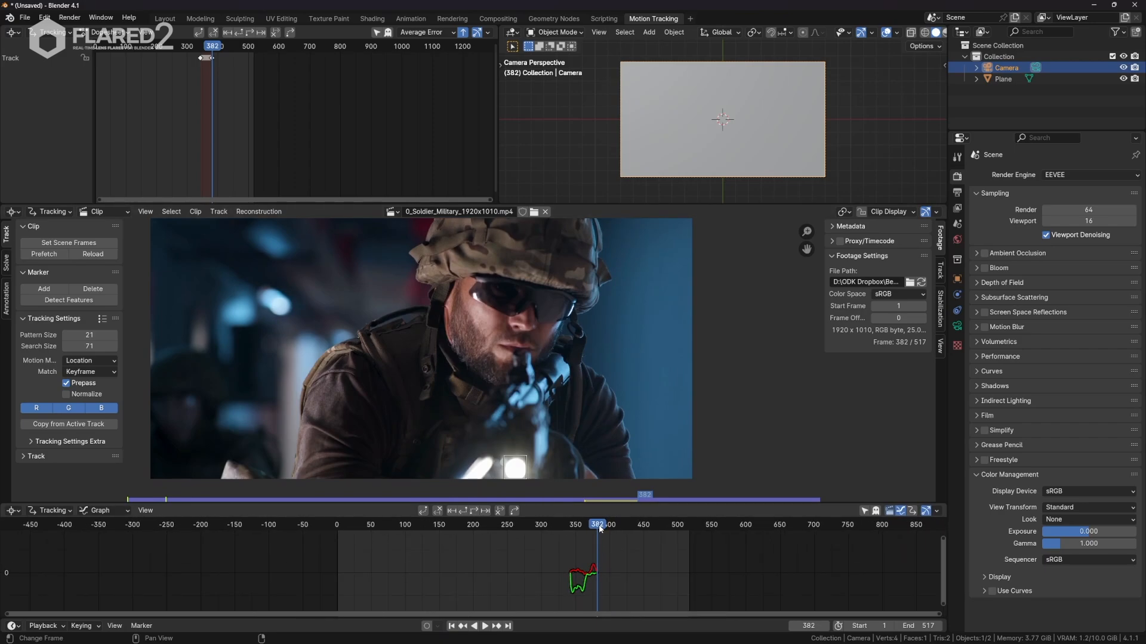
pyautogui.moveTo(600, 528); pyautogui.dragTo(571, 530)
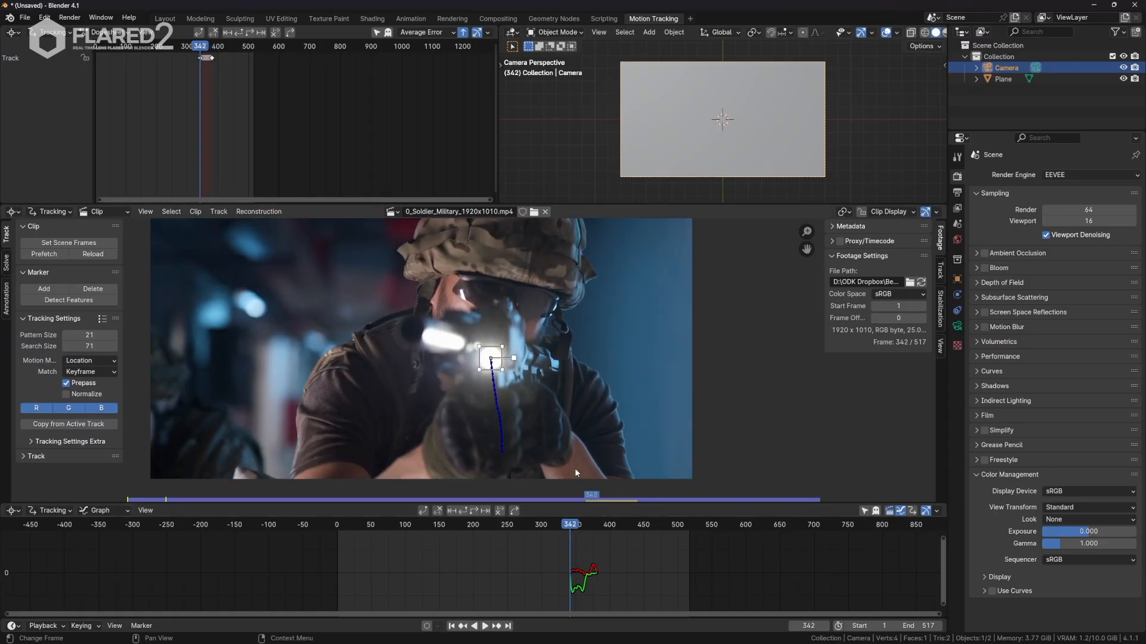
pyautogui.click(464, 511)
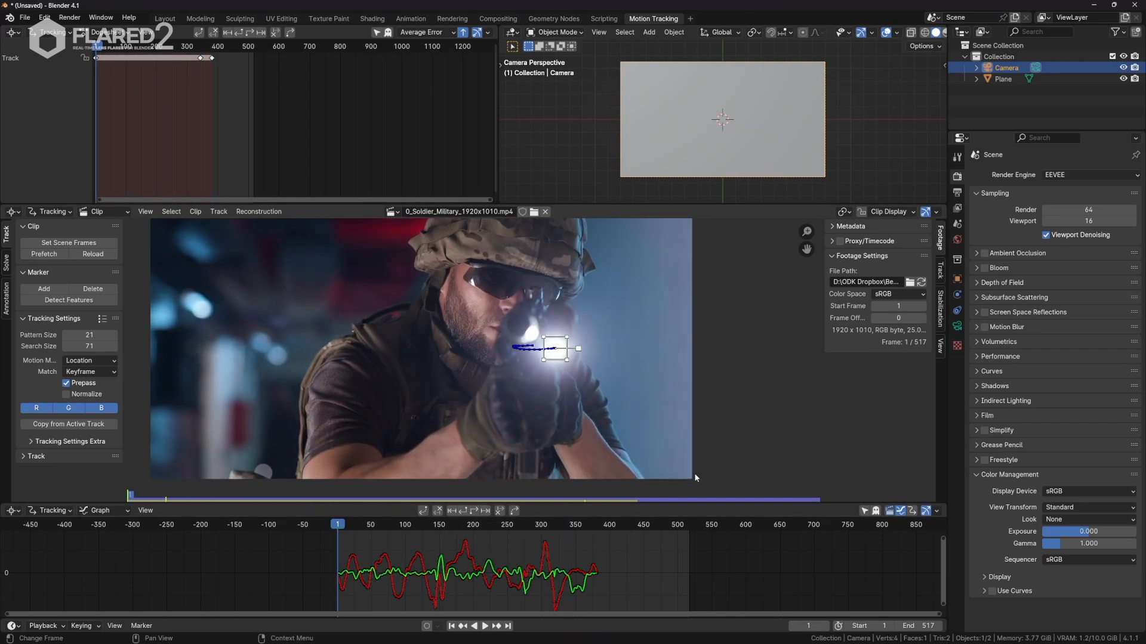
# - Move the marker back onto the flashlight at frame 402 and track it forward to the end of the clip
pyautogui.moveTo(337, 525); pyautogui.dragTo(610, 546)
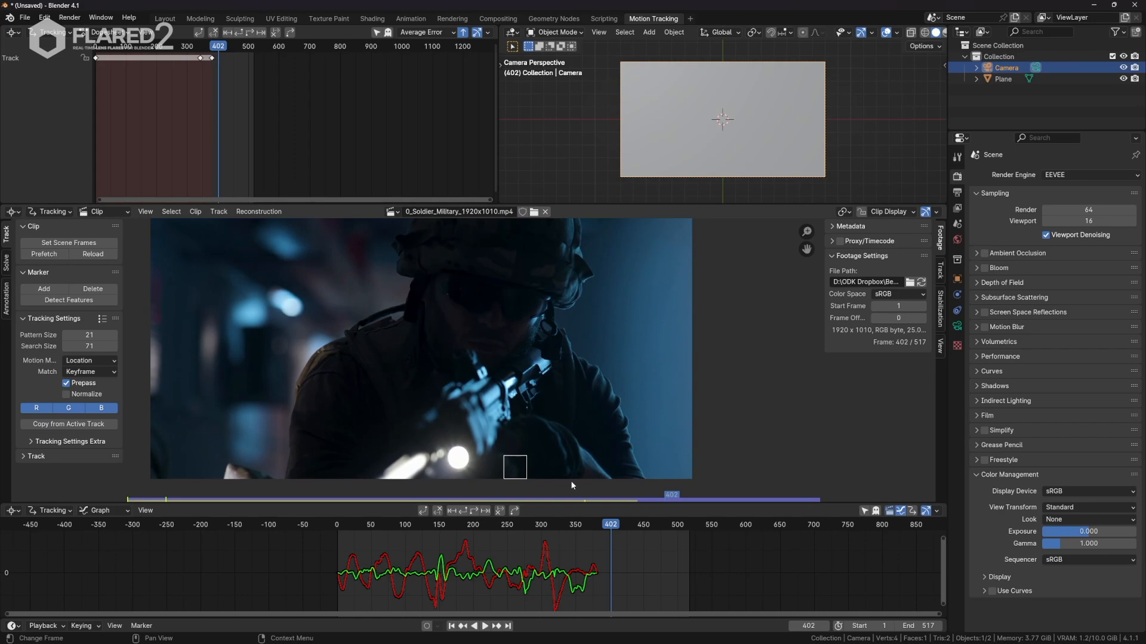
pyautogui.press('g')
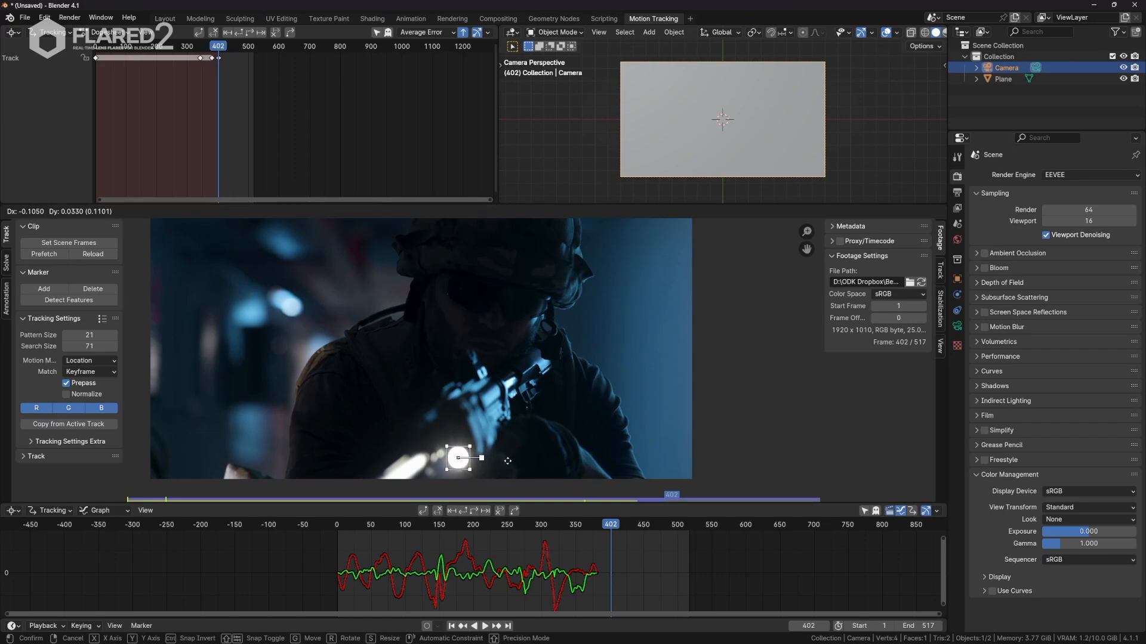
pyautogui.click(508, 461)
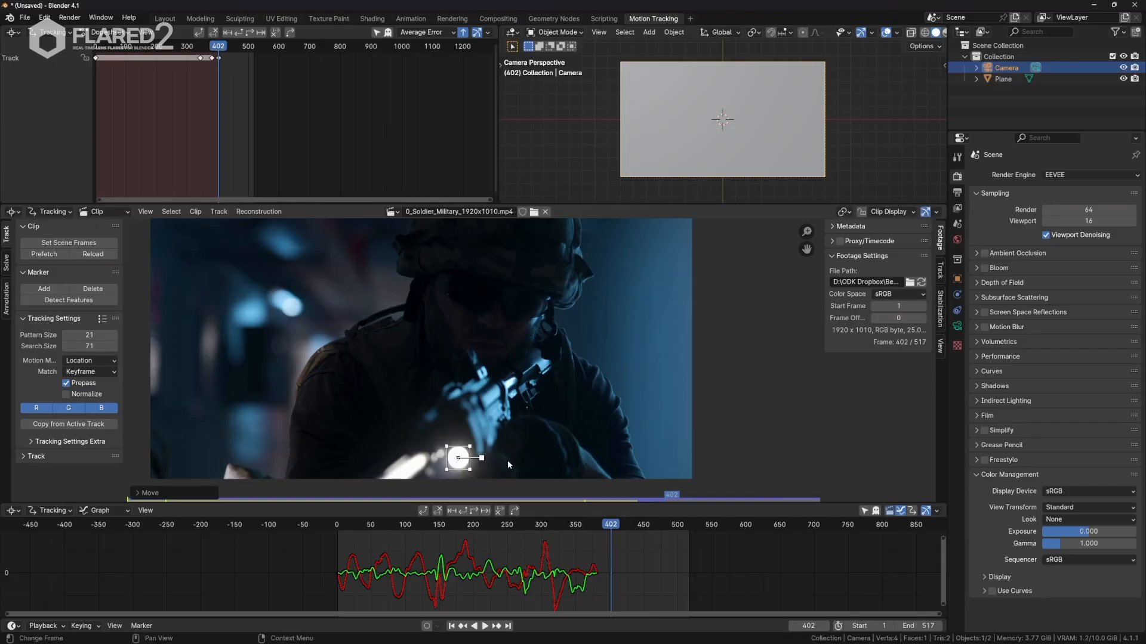
pyautogui.click(473, 512)
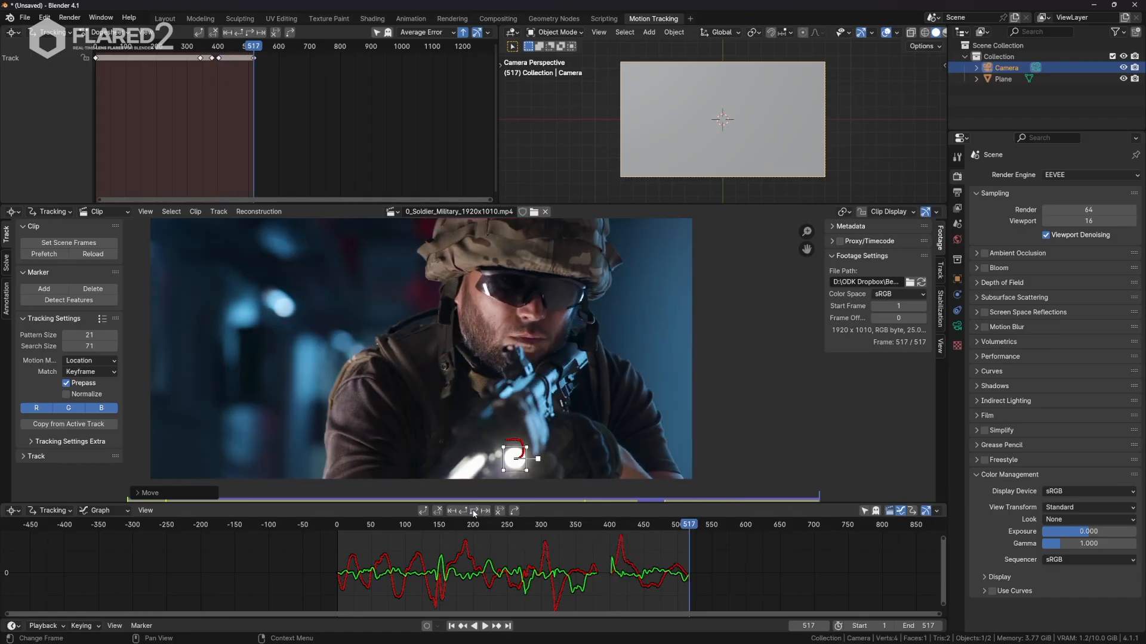
# - Return to the start of the tracking gap after frame 381 and align the marker with the flashlight at frame 382
pyautogui.moveTo(689, 527); pyautogui.dragTo(605, 531)
pyautogui.scroll(9, 621, 574)
pyautogui.scroll(5, 626, 577)
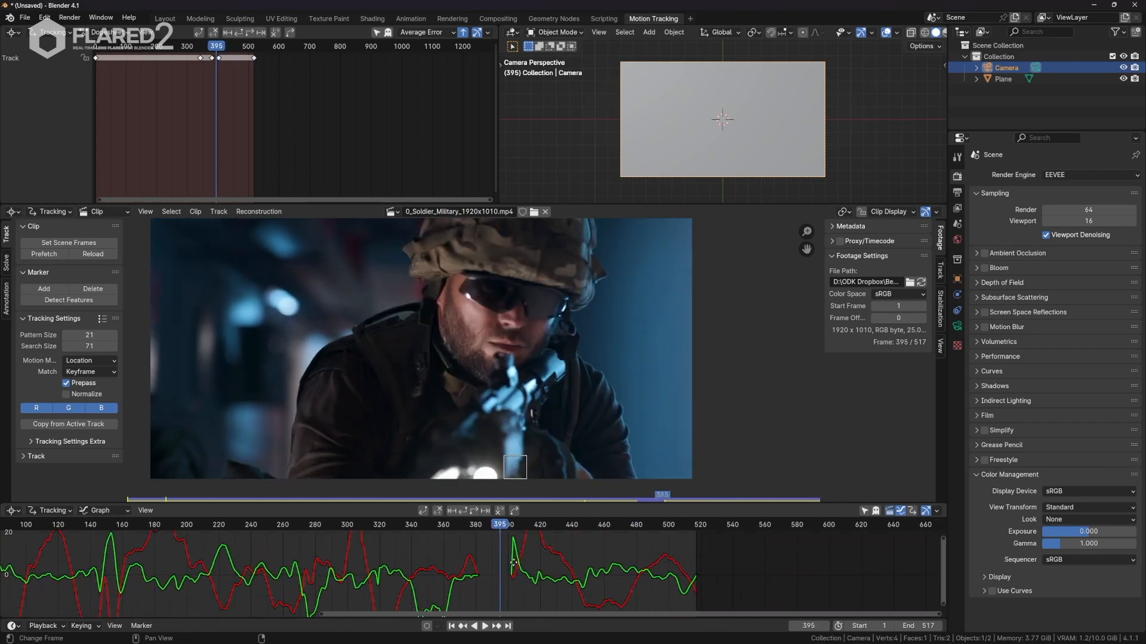
pyautogui.moveTo(511, 573); pyautogui.dragTo(517, 588, button='middle')
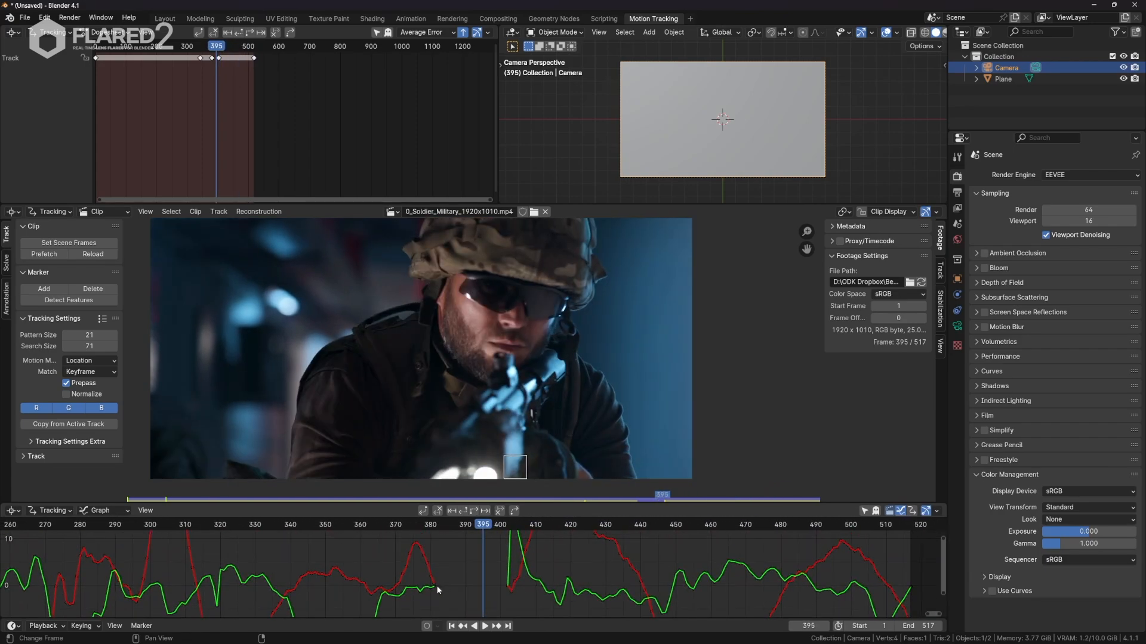
pyautogui.scroll(2, 580, 382)
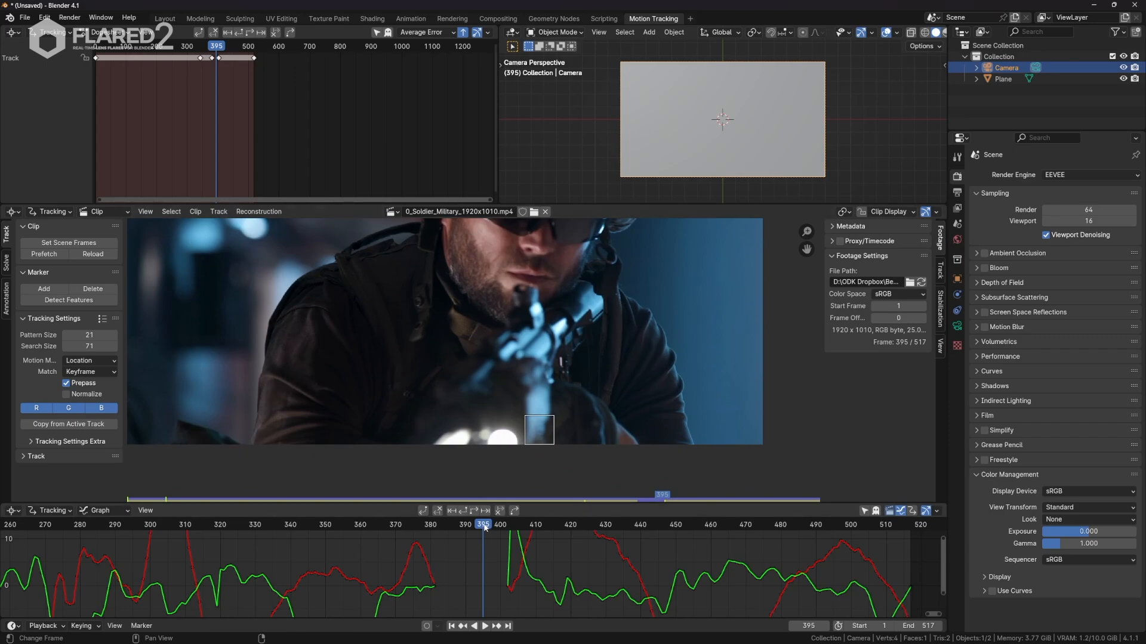
pyautogui.moveTo(484, 528); pyautogui.dragTo(432, 527)
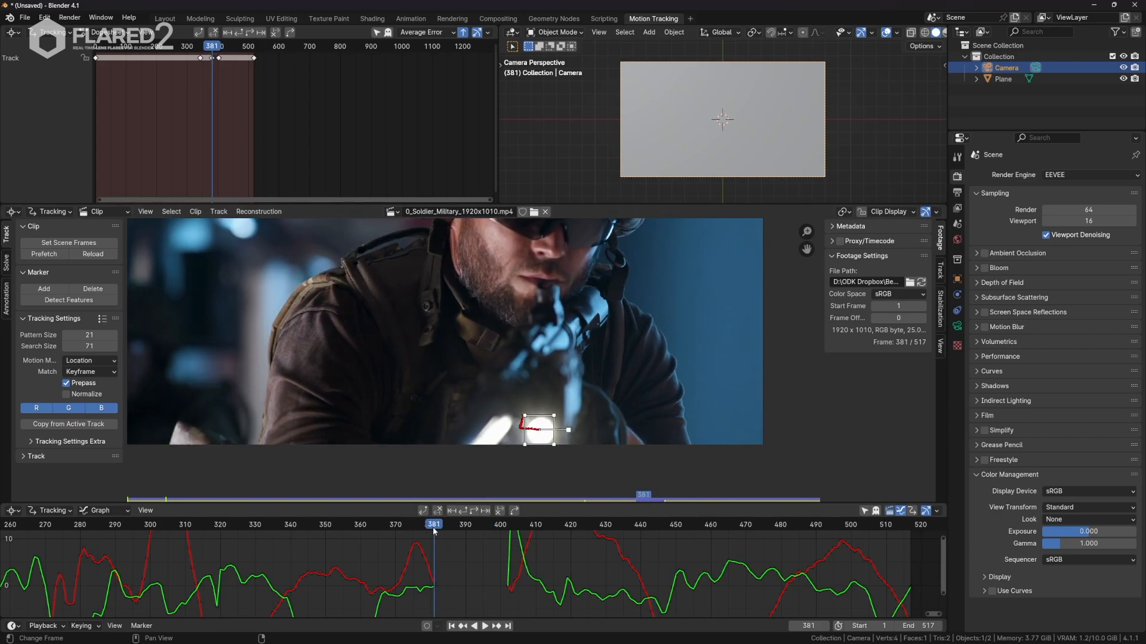
pyautogui.scroll(3, 579, 431)
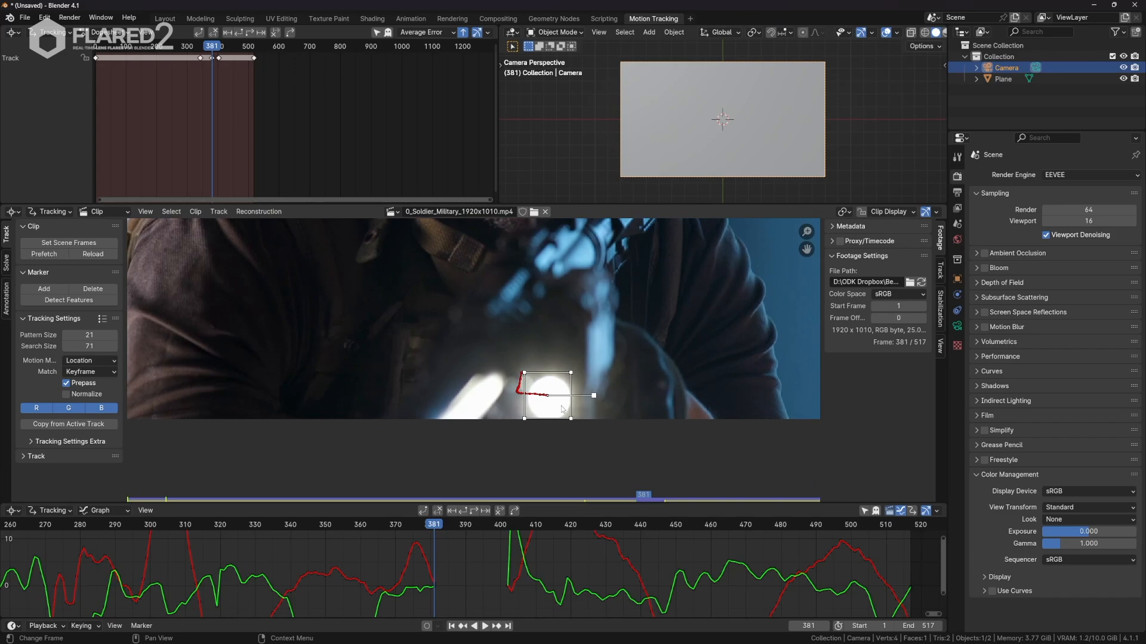
pyautogui.press('Right')
pyautogui.press('g')
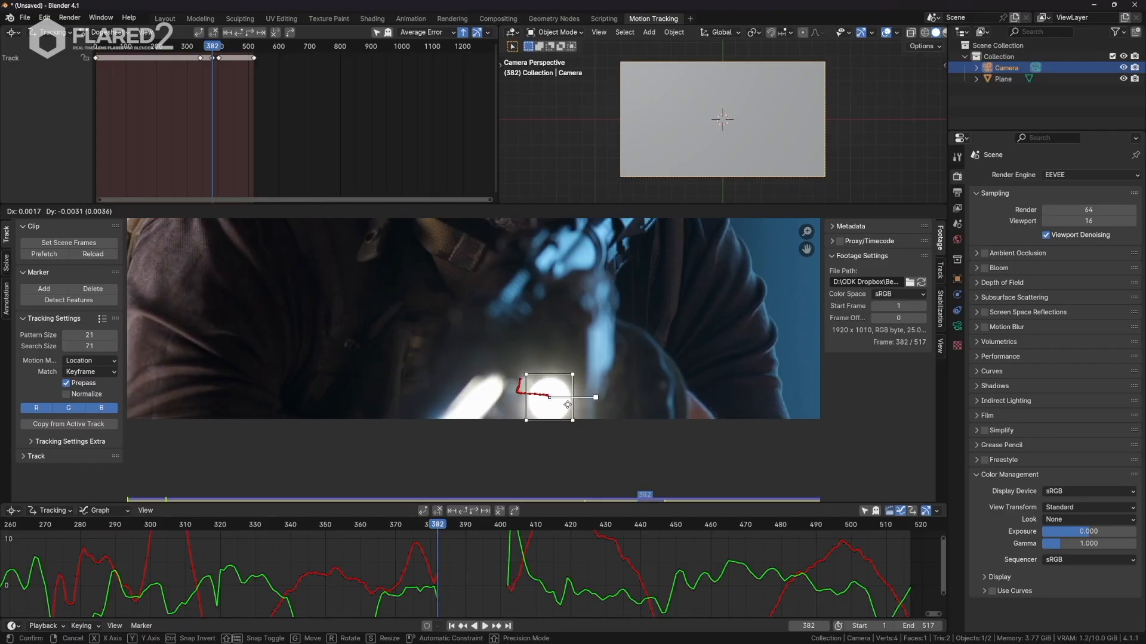
pyautogui.click(568, 408)
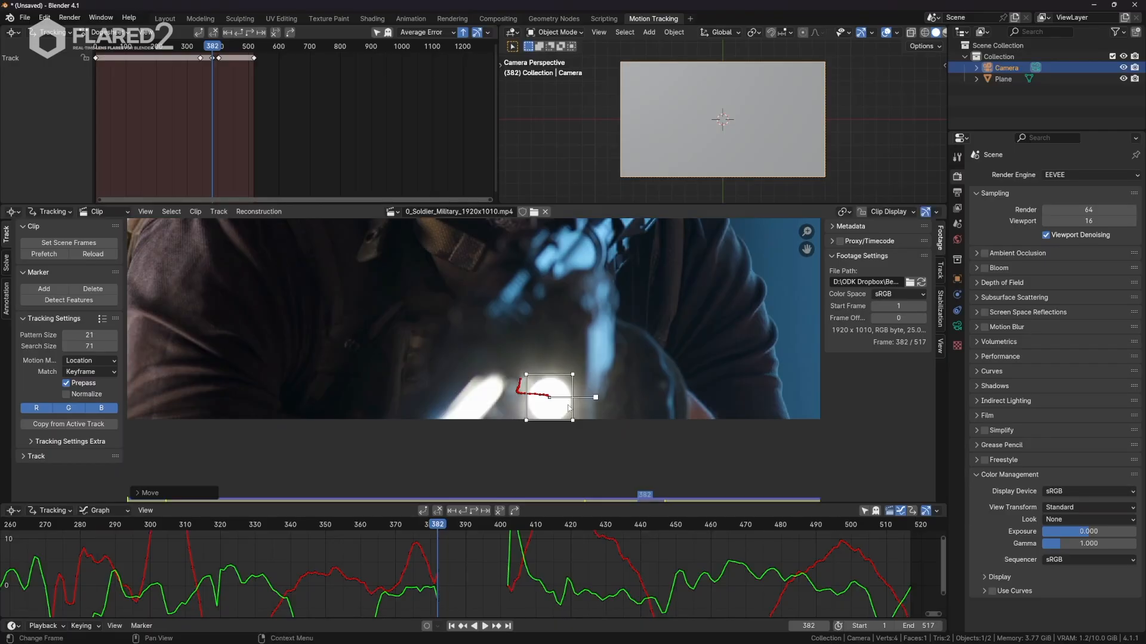
# - Reposition the marker onto the flashlight frame by frame from frame 383 to frame 386
pyautogui.press('Right')
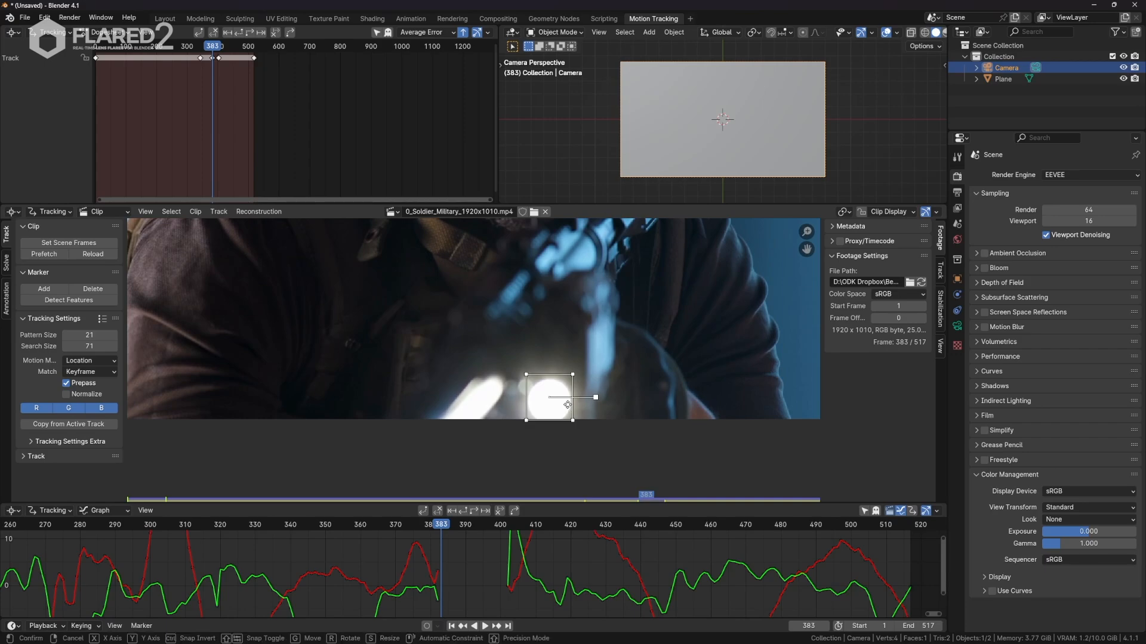
pyautogui.press('g')
pyautogui.click(569, 407)
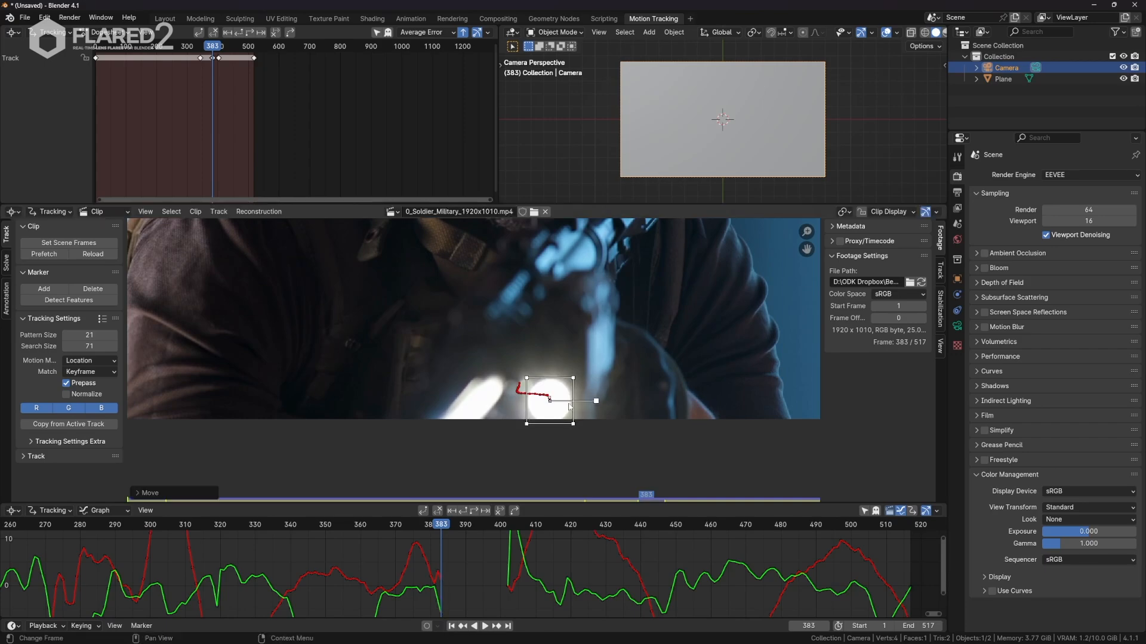
pyautogui.press('Right')
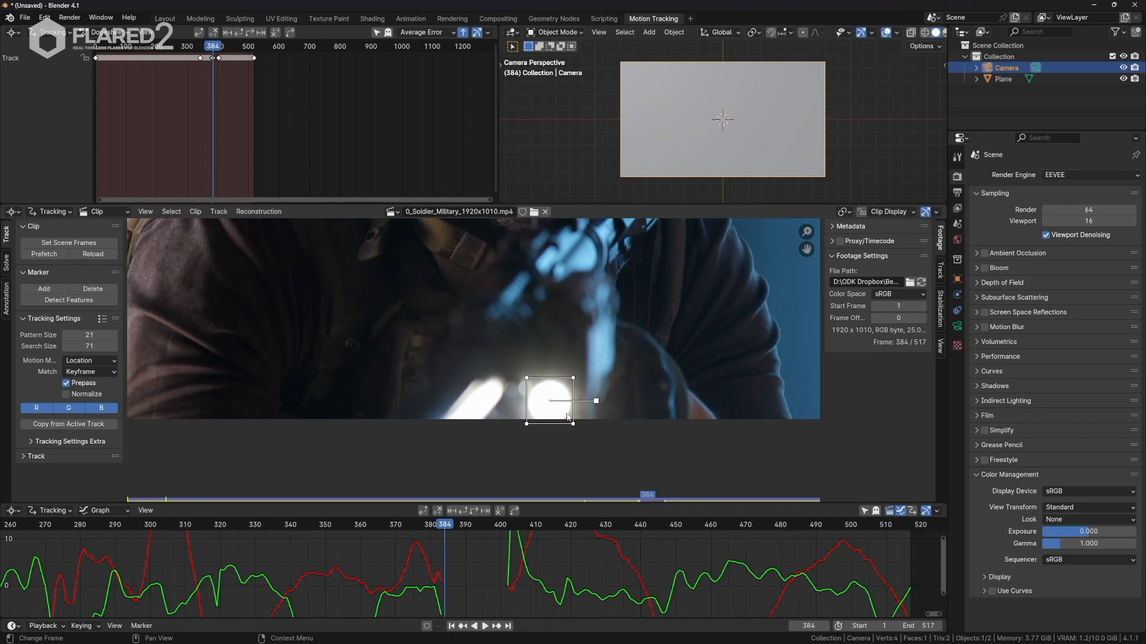
pyautogui.press('g')
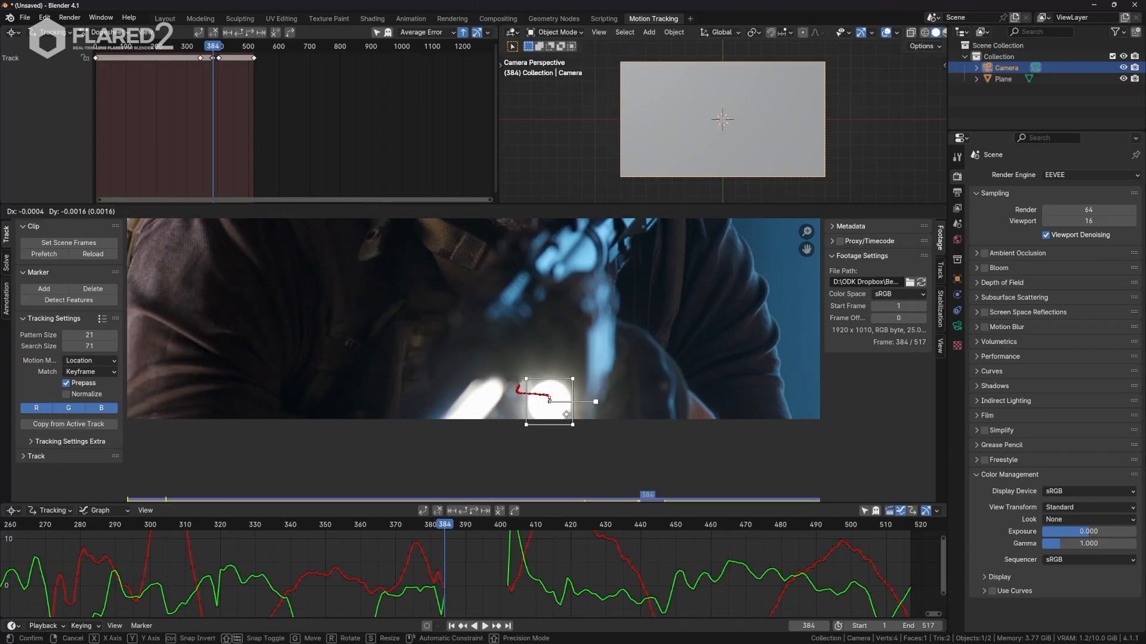
pyautogui.click(571, 394)
pyautogui.press('Right')
pyautogui.press('g')
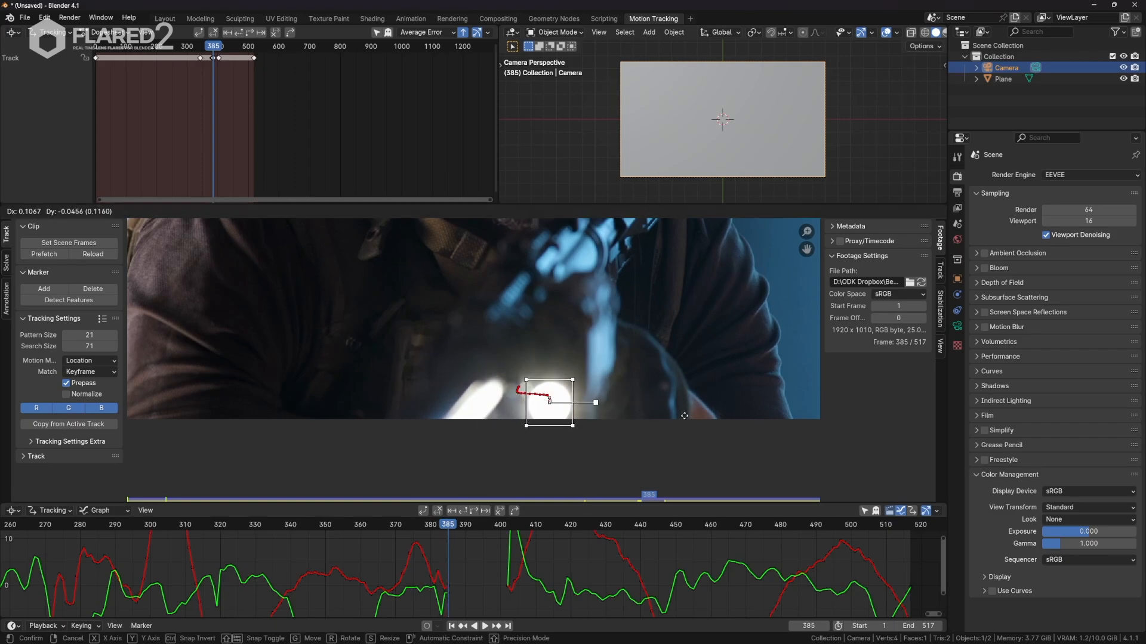
pyautogui.click(668, 374)
pyautogui.press('Right')
pyautogui.press('g')
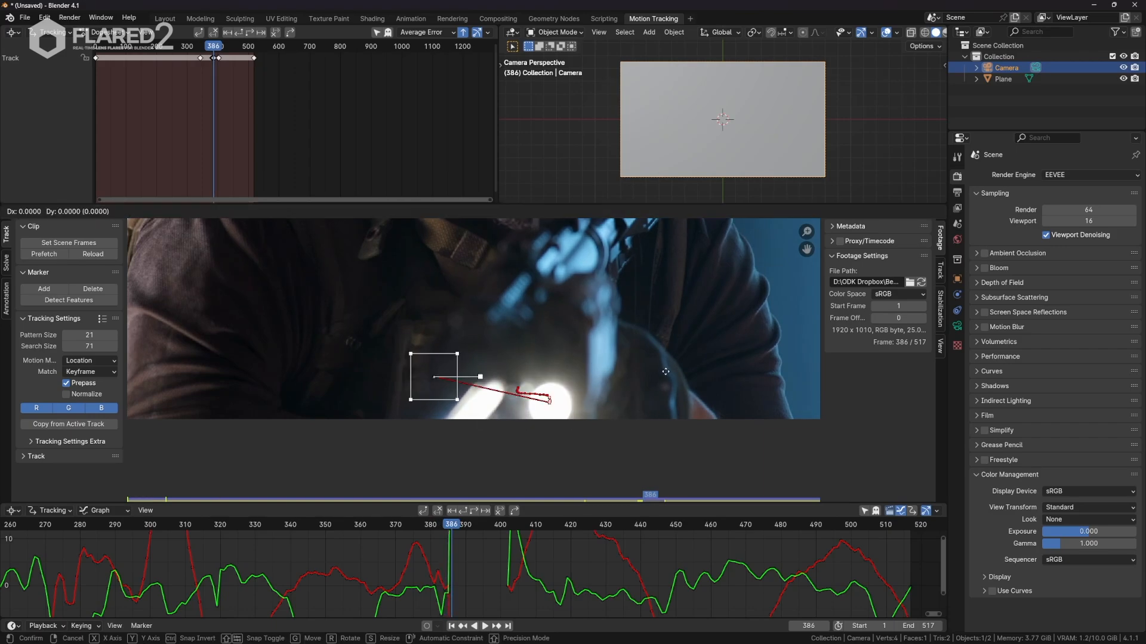
pyautogui.click(782, 401)
# - Continue placing the marker by hand on the flashlight from frame 387 through frame 391
pyautogui.press('Right')
pyautogui.press('Right')
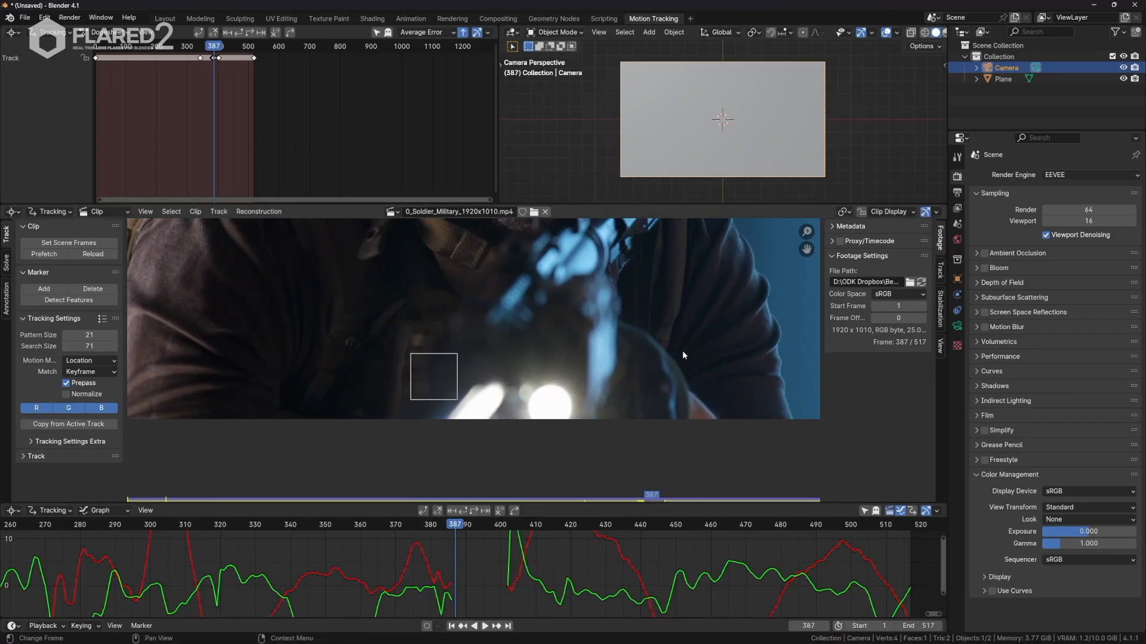
pyautogui.press('g')
pyautogui.click(702, 362)
pyautogui.press('Right')
pyautogui.press('Right')
pyautogui.press('g')
pyautogui.click(537, 322)
pyautogui.press('Right')
pyautogui.press('g')
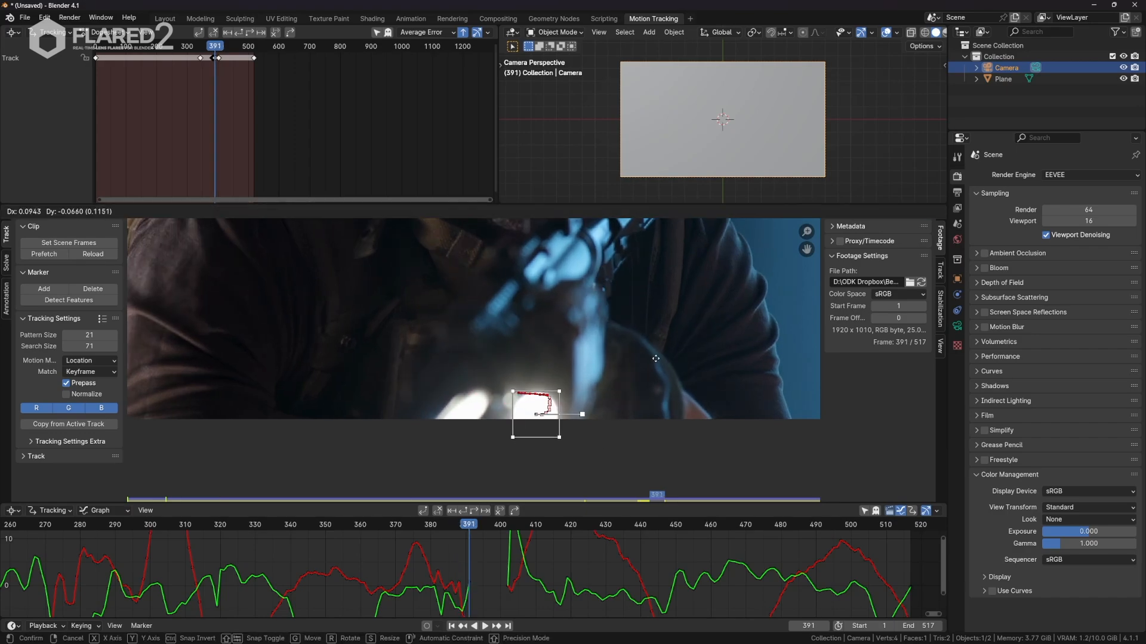
pyautogui.click(519, 314)
# - Fill the rest of the tracking gap by moving the marker onto the flashlight on each frame up to frame 401
pyautogui.press('Right')
pyautogui.press('Right')
pyautogui.click(430, 282)
pyautogui.press('Right')
pyautogui.press('g')
pyautogui.click(385, 274)
pyautogui.press('Right')
pyautogui.press('Right')
pyautogui.press('g')
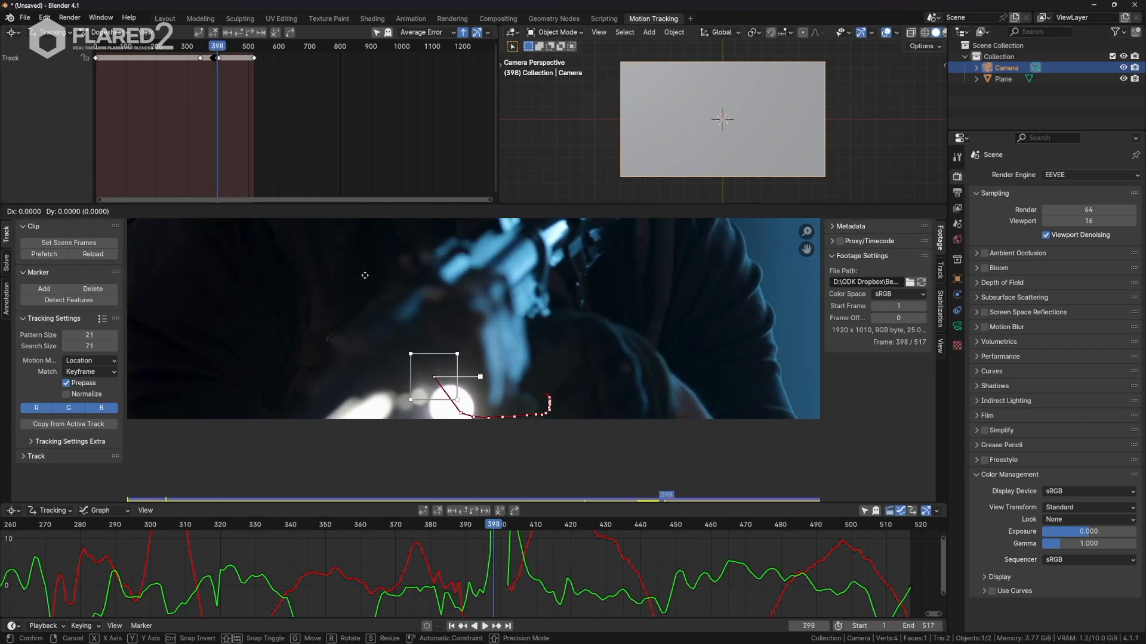
pyautogui.click(358, 277)
pyautogui.press('Right')
pyautogui.press('g')
pyautogui.click(345, 285)
pyautogui.press('Right')
pyautogui.press('Right')
pyautogui.press('g')
pyautogui.click(344, 290)
# - Check the hand-placed marker positions by going back and forth through the frames around 402, and review the complete track curves
pyautogui.press('Right')
pyautogui.press('Right')
pyautogui.press('Right')
pyautogui.press('Right')
pyautogui.press('Right')
pyautogui.press('Right')
pyautogui.press('Right')
pyautogui.press('Right')
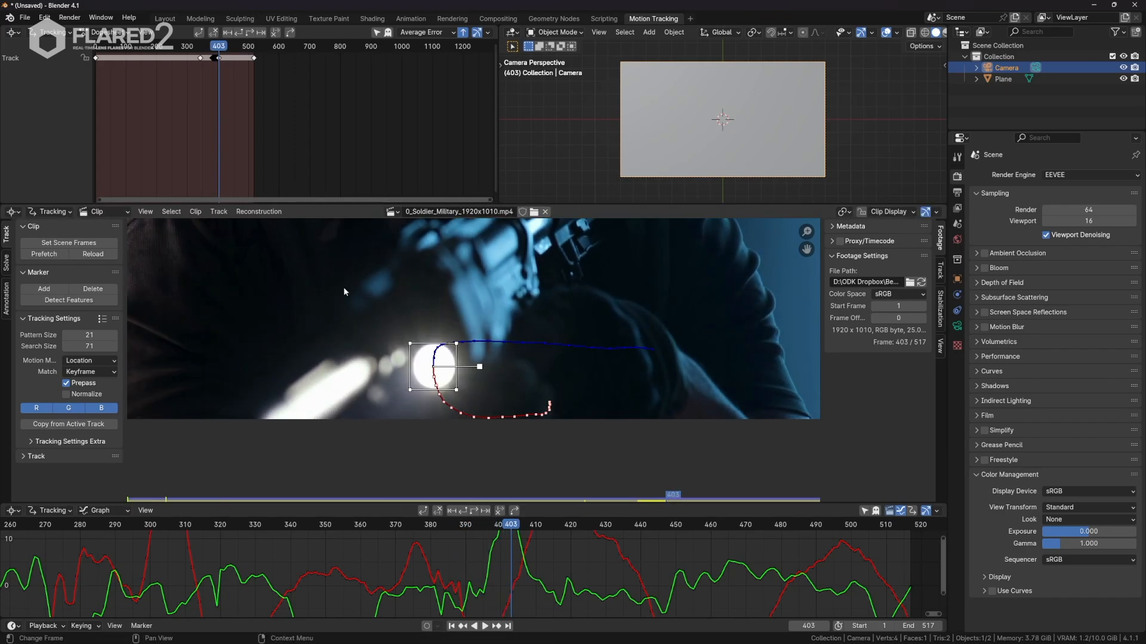
pyautogui.press('Left')
pyautogui.press('Left')
pyautogui.press('Left')
pyautogui.press('Left')
pyautogui.press('Left')
pyautogui.press('Left')
pyautogui.press('Left')
pyautogui.press('Left')
pyautogui.press('Left')
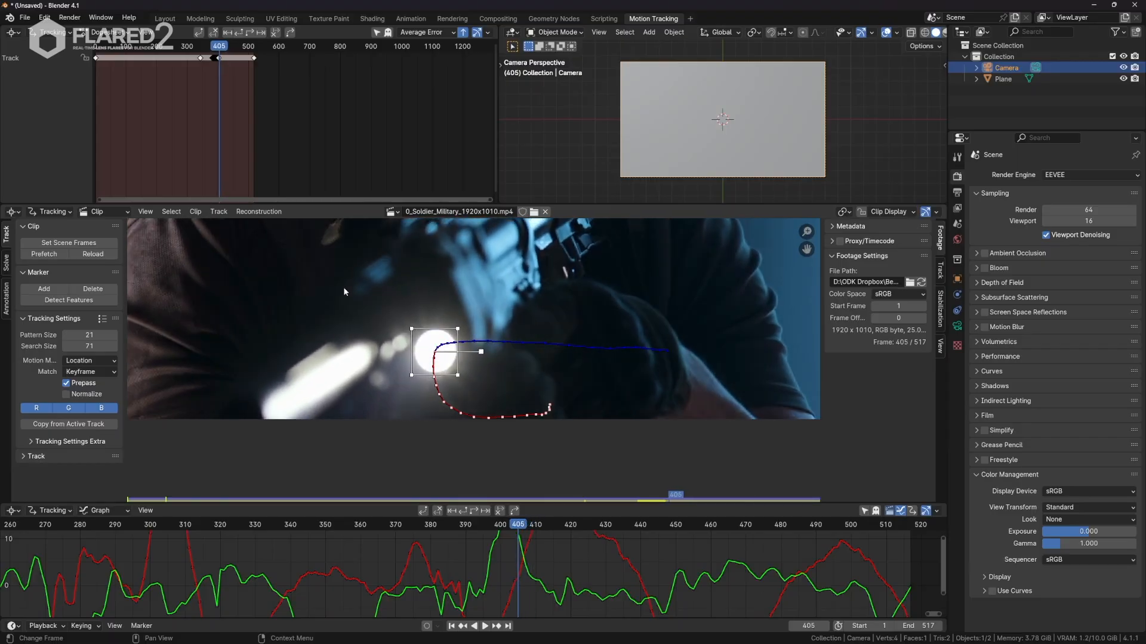
pyautogui.press('Right')
pyautogui.press('Right')
pyautogui.press('Right')
pyautogui.press('Right')
pyautogui.press('Right')
pyautogui.press('Right')
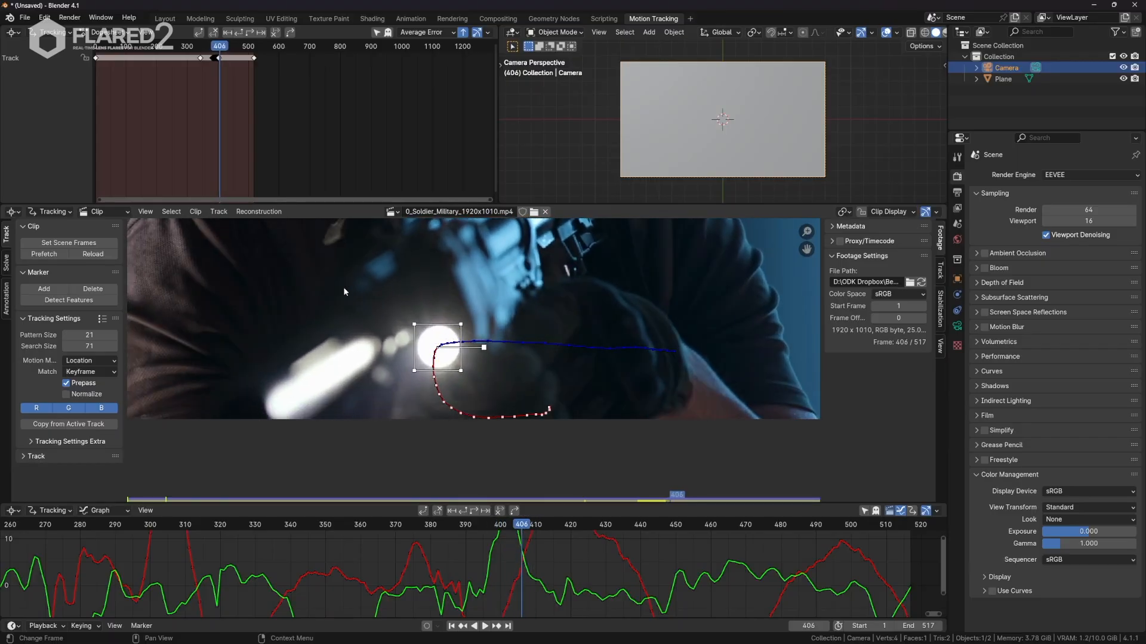
pyautogui.scroll(-10, 522, 563)
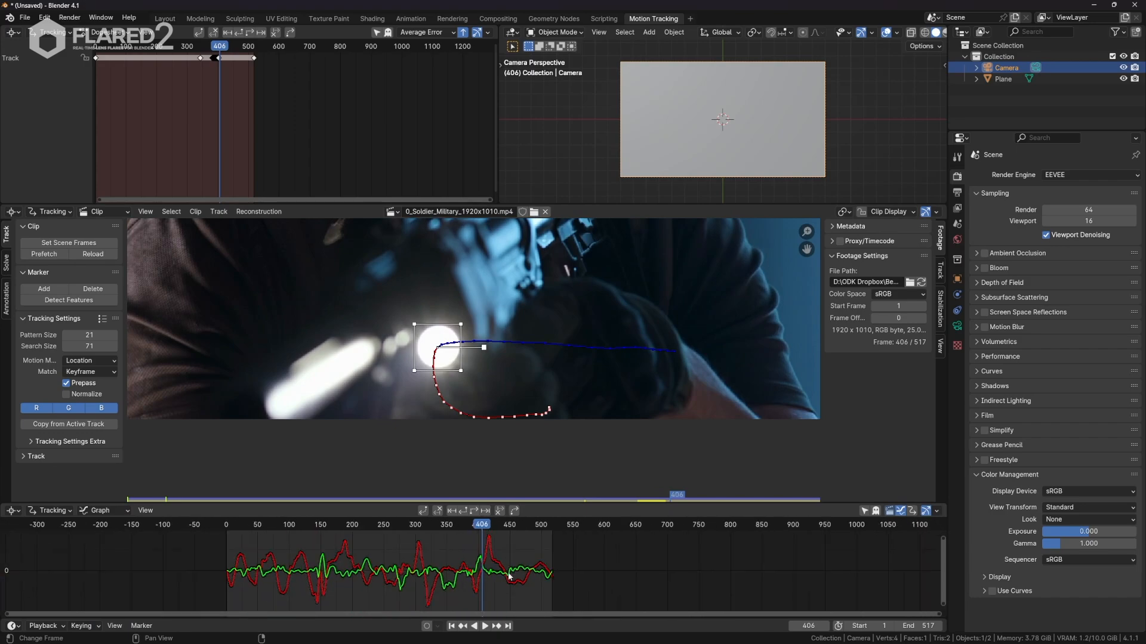
pyautogui.moveTo(488, 574); pyautogui.dragTo(498, 580, button='middle')
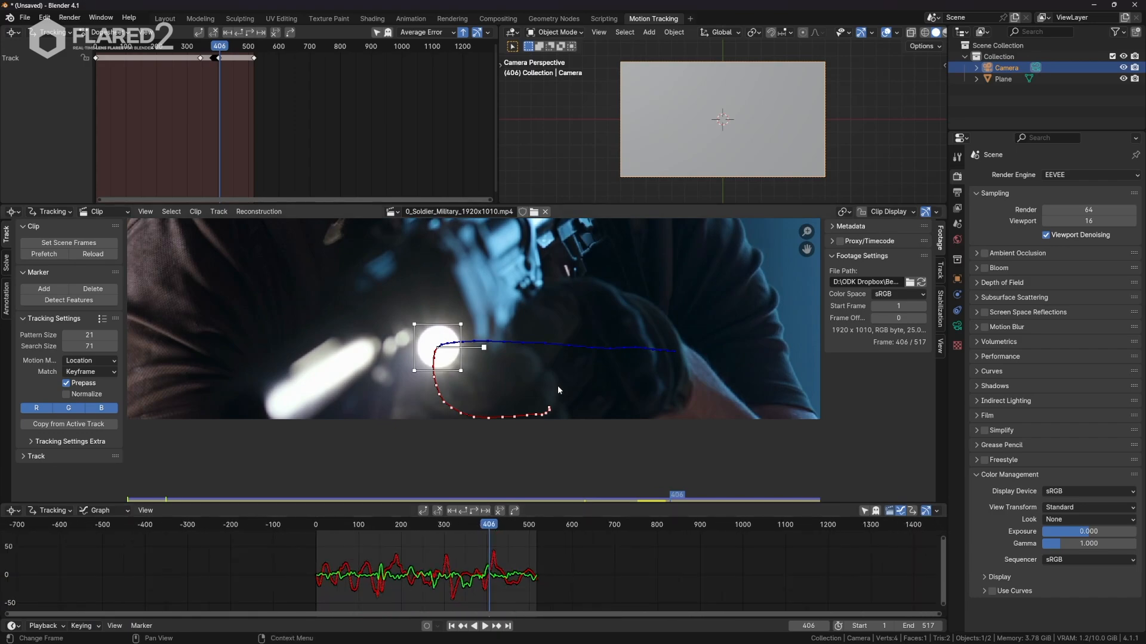
# - Link an empty to the flashlight track
pyautogui.scroll(-4, 544, 366)
pyautogui.moveTo(574, 354); pyautogui.dragTo(649, 447, button='middle')
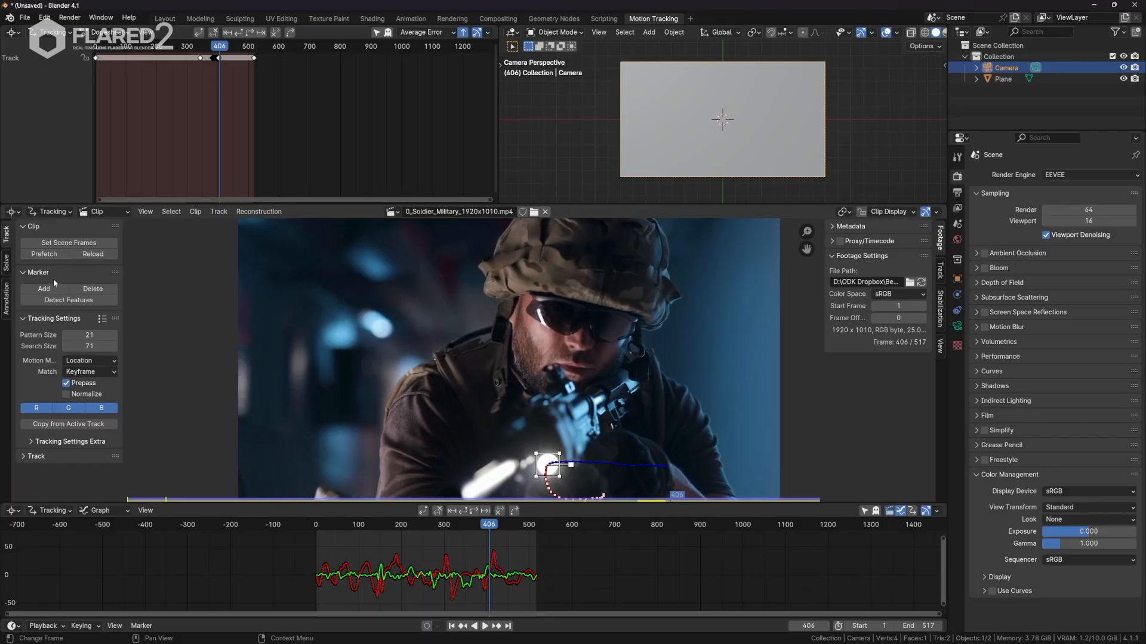
pyautogui.click(7, 266)
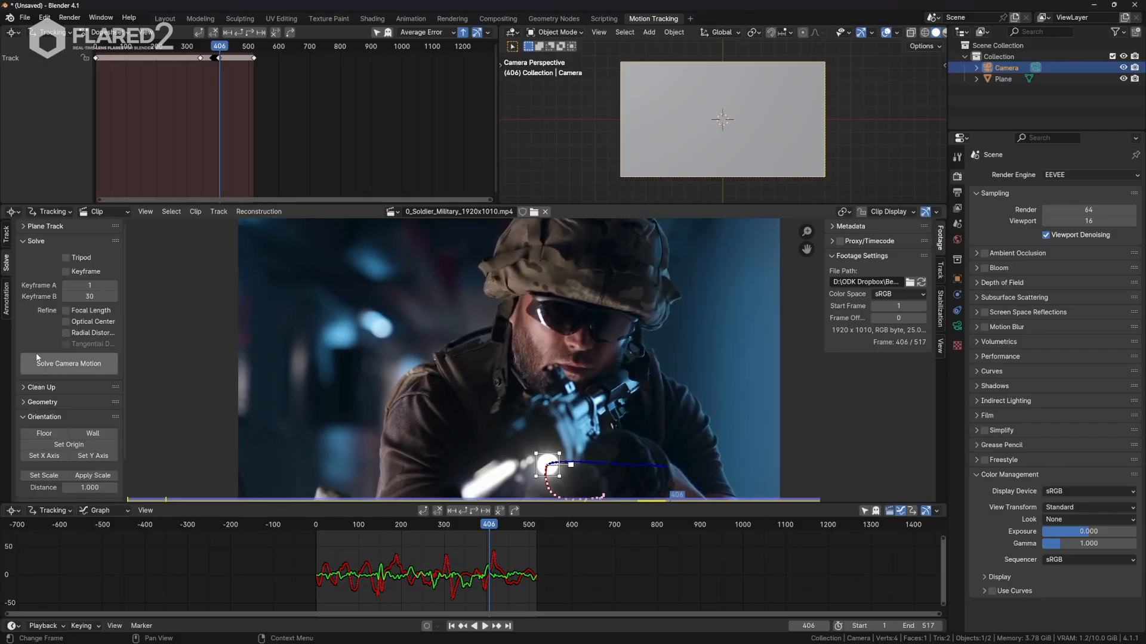
pyautogui.click(52, 402)
pyautogui.scroll(-1, 93, 409)
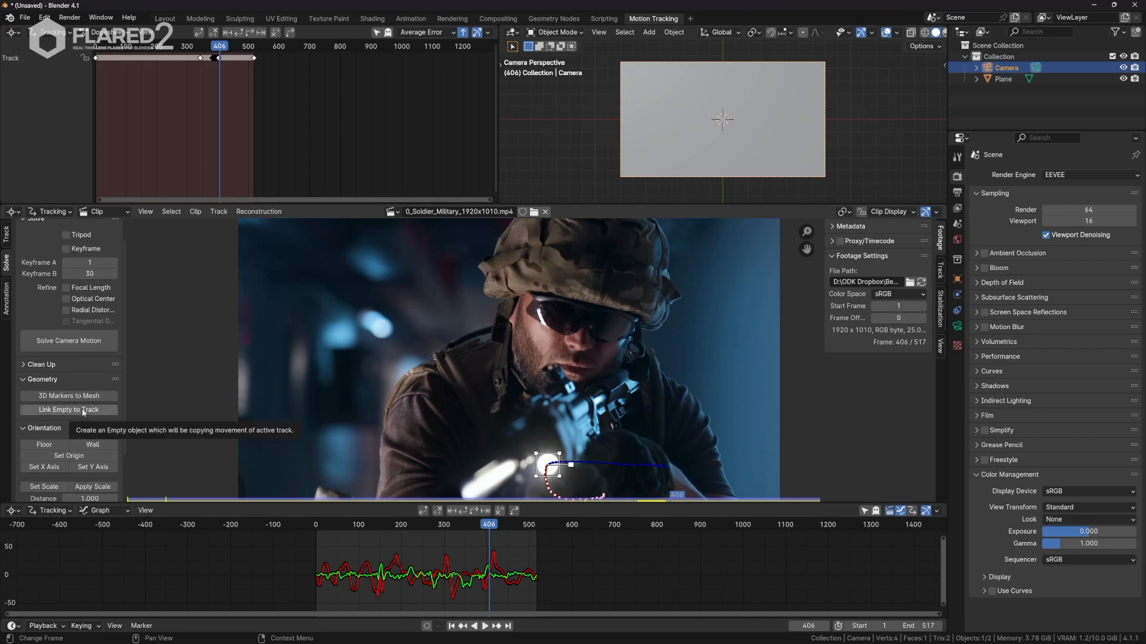
pyautogui.click(83, 411)
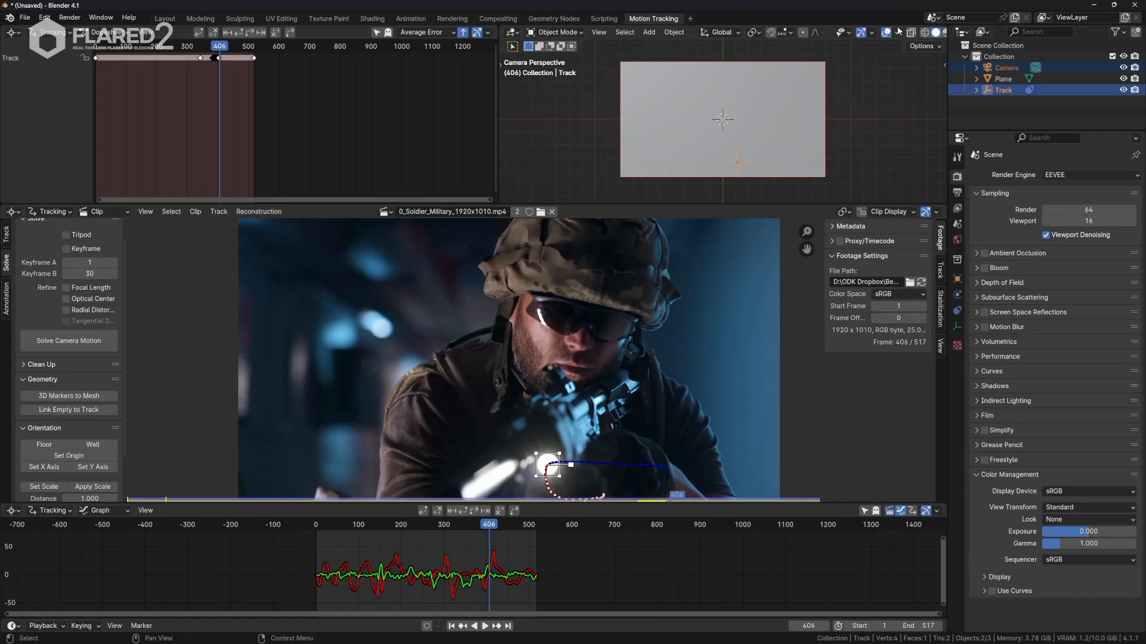
pyautogui.scroll(-1, 898, 31)
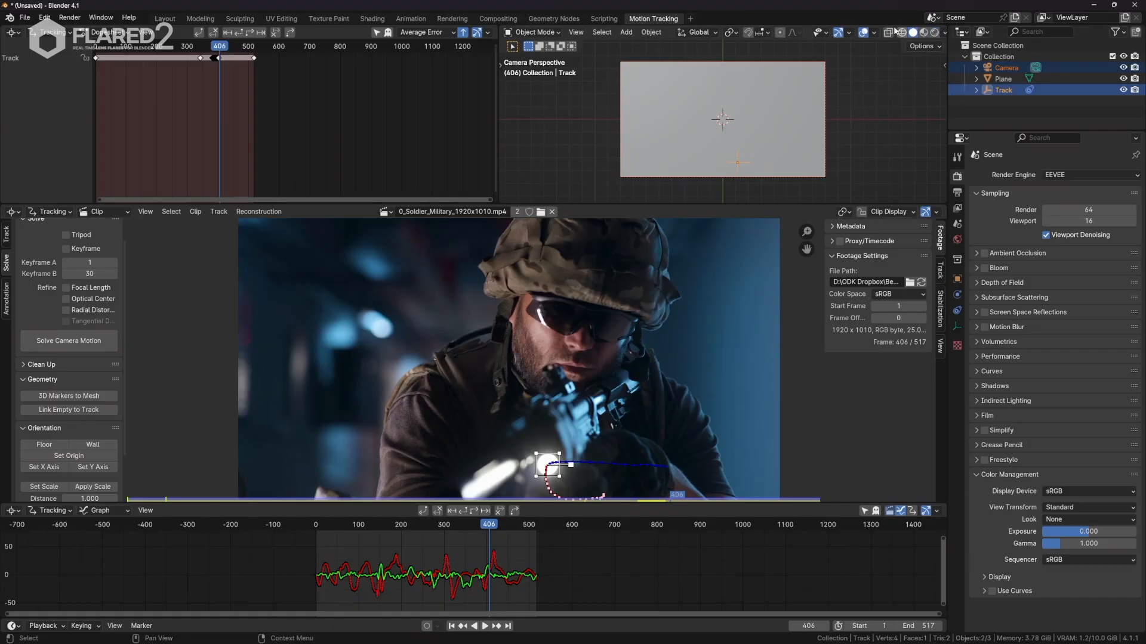
# - In the Layout workspace, split the 3D viewport horizontally and turn the lower area into a Shader Editor
pyautogui.click(164, 19)
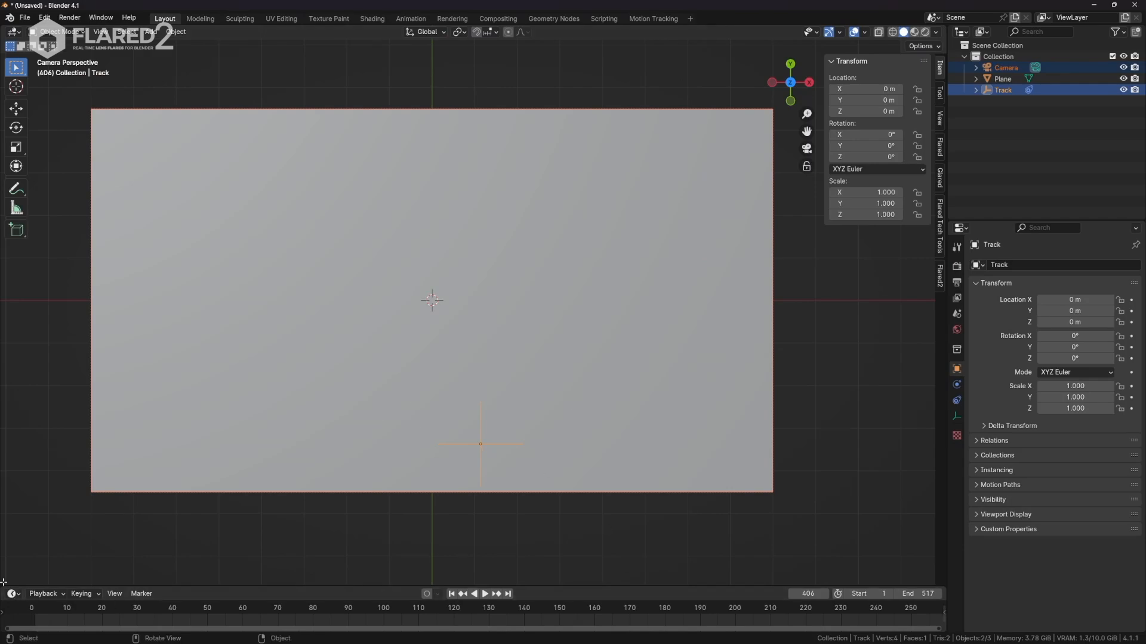
pyautogui.moveTo(3, 582); pyautogui.dragTo(18, 404)
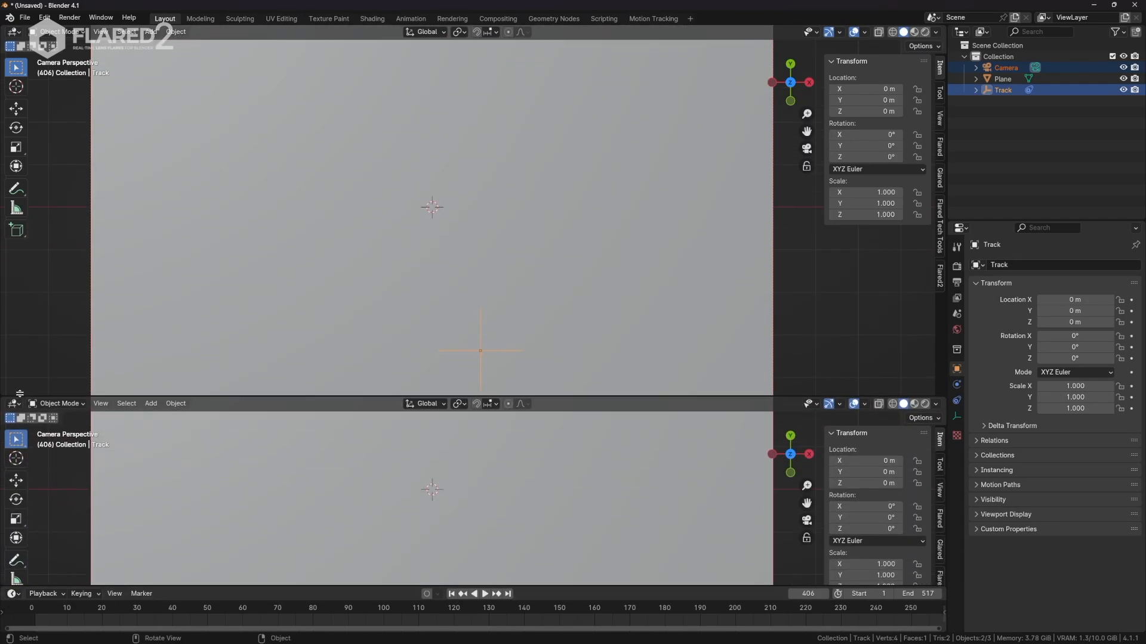
pyautogui.click(13, 401)
pyautogui.click(62, 502)
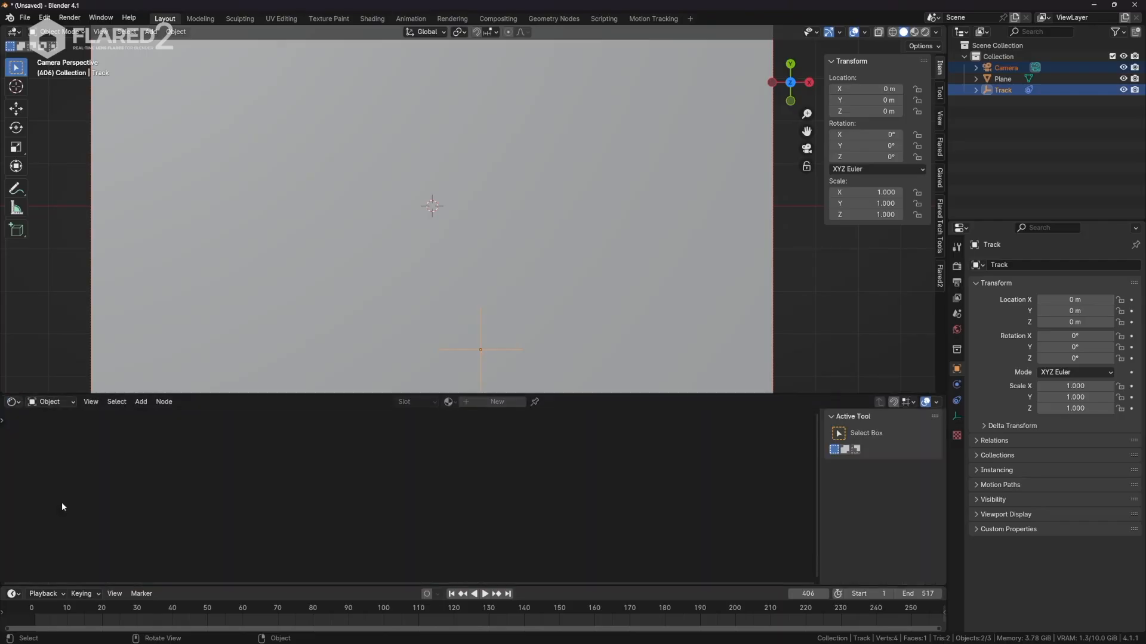
# - Create a new material on the plane and delete its Principled BSDF node
pyautogui.scroll(-2, 649, 306)
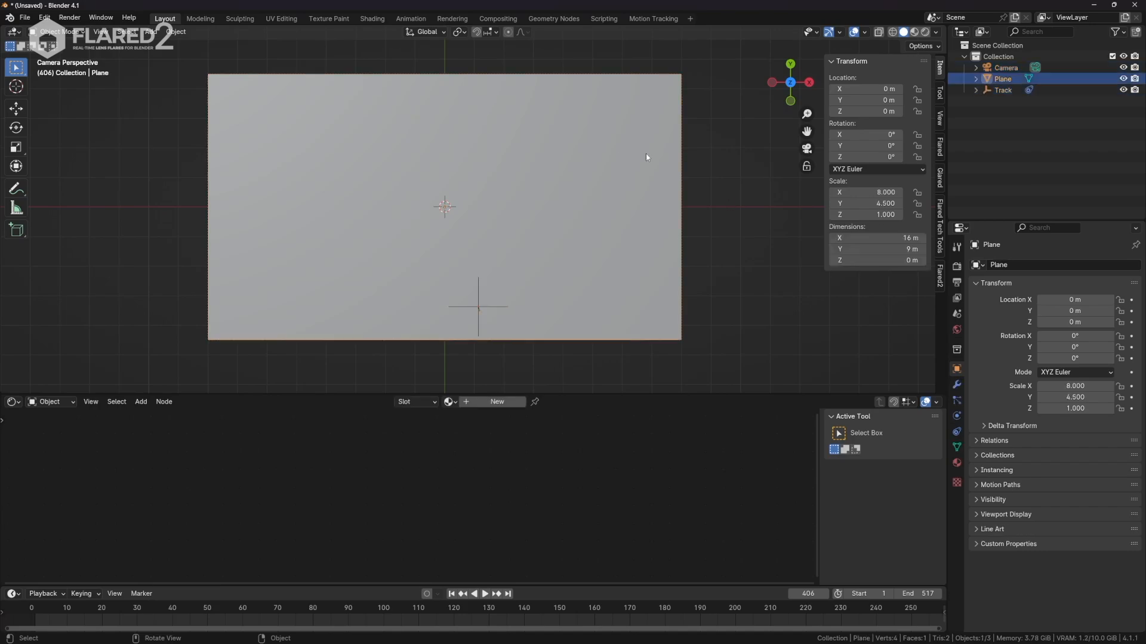
pyautogui.click(484, 402)
pyautogui.scroll(5, 389, 457)
pyautogui.moveTo(389, 457); pyautogui.dragTo(420, 413, button='middle')
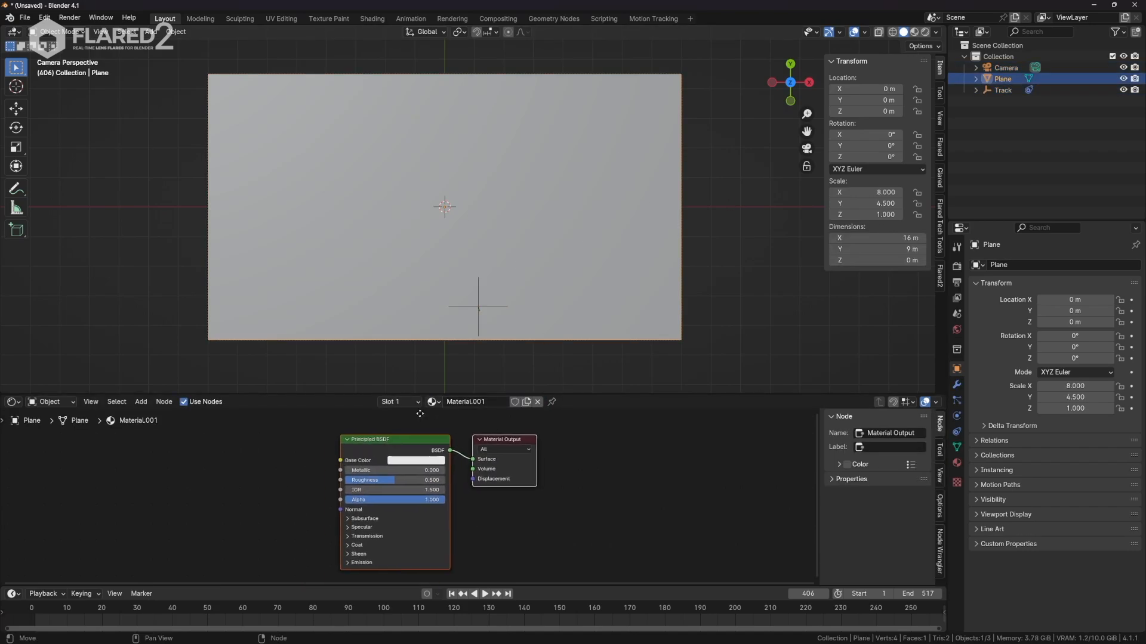
pyautogui.click(378, 438)
pyautogui.press('x')
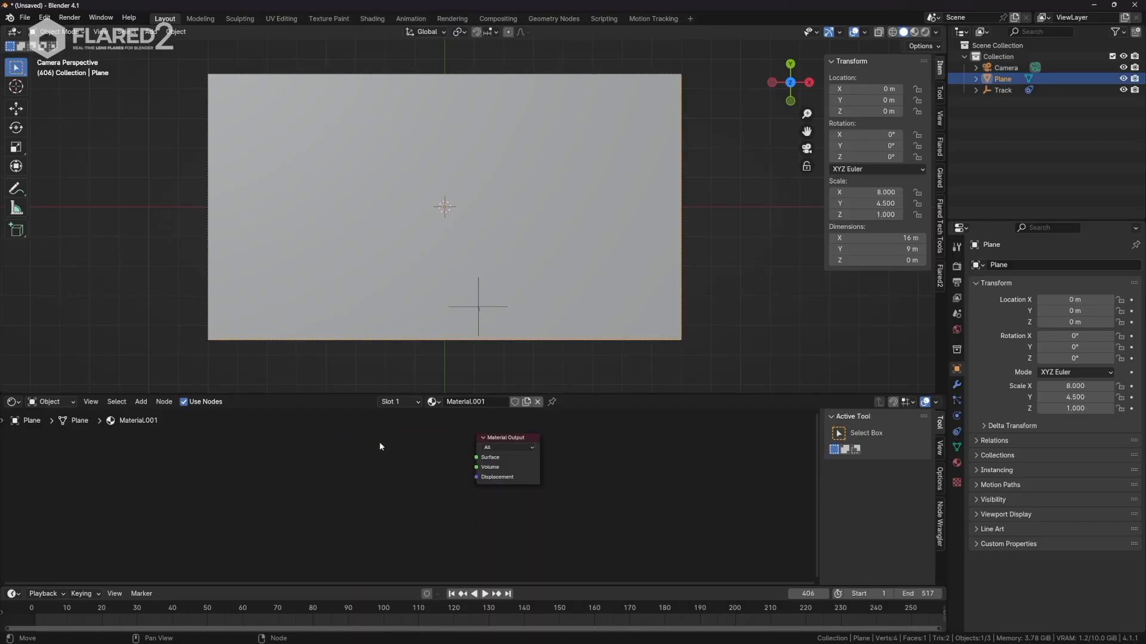
# - Add 0_Soldier_Military_1920x1010.mp4 to the material as a 517-frame image texture and connect its Color to the Material Output's Surface
pyautogui.click(155, 633)
pyautogui.click(828, 220)
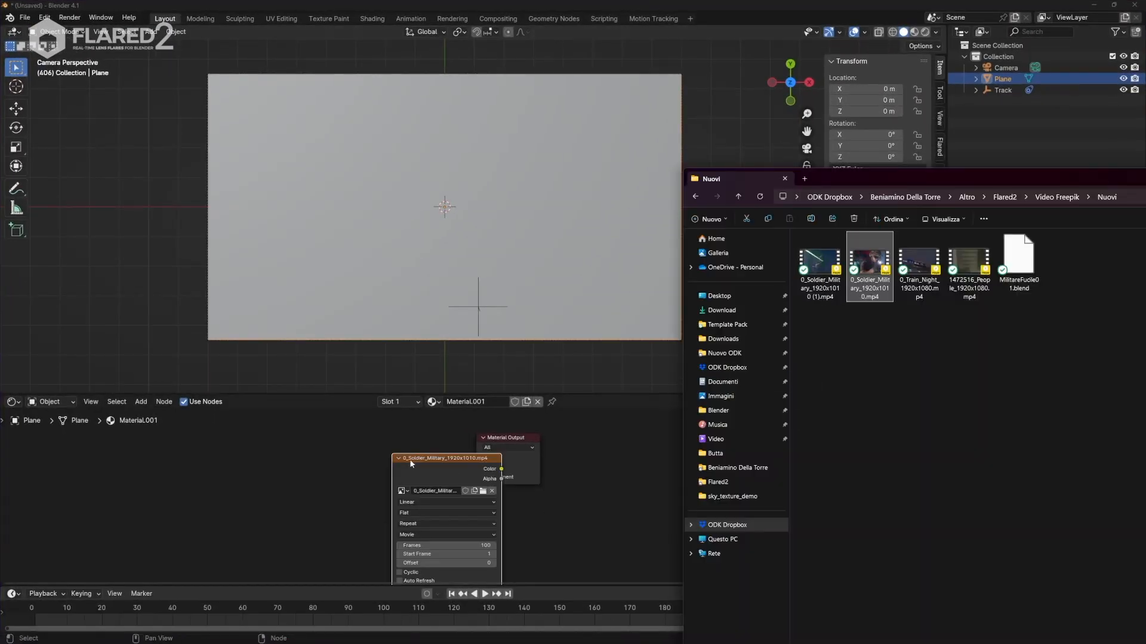
pyautogui.moveTo(450, 461); pyautogui.dragTo(374, 434)
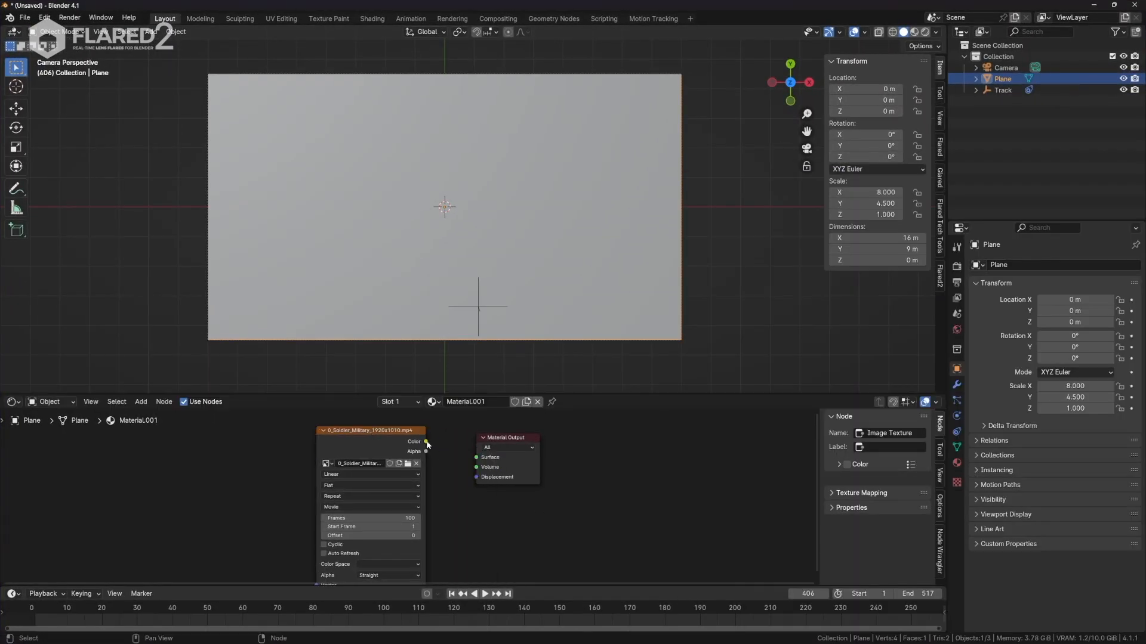
pyautogui.moveTo(475, 510); pyautogui.dragTo(489, 478, button='middle')
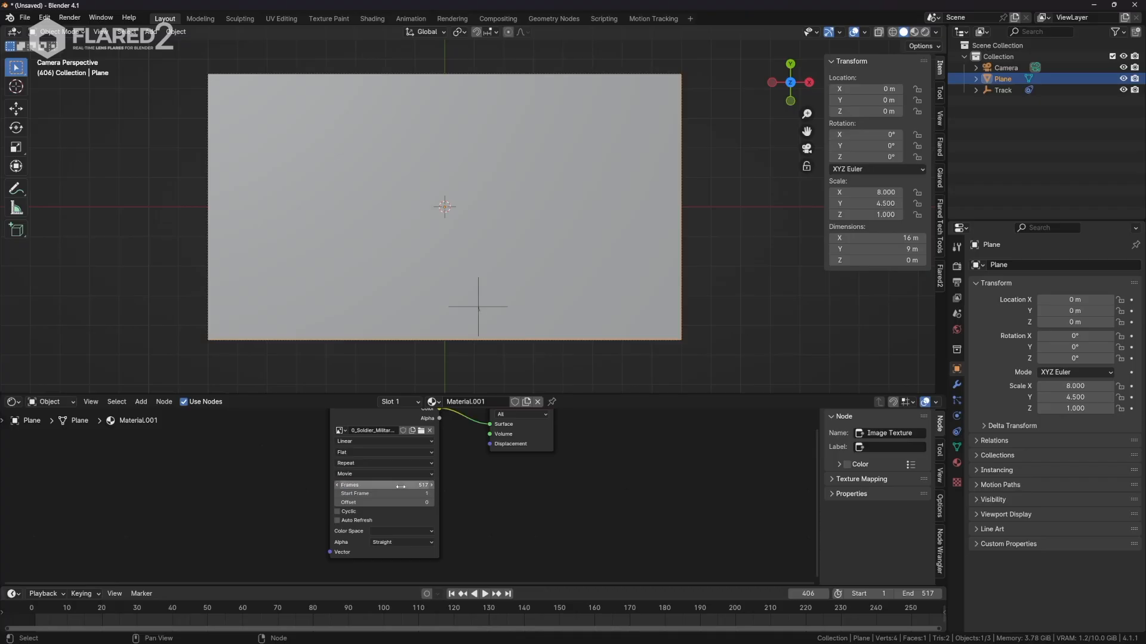
# - Enable Auto Refresh on the plane's movie texture and display the 3D viewport in Rendered shading
pyautogui.click(353, 520)
pyautogui.click(926, 32)
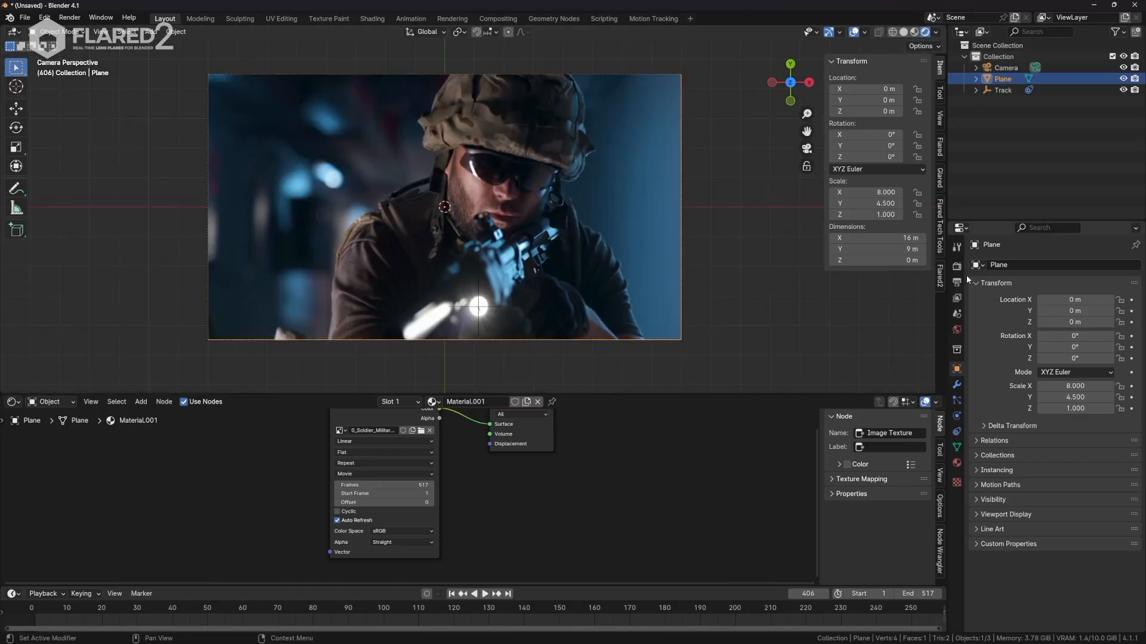
pyautogui.click(957, 266)
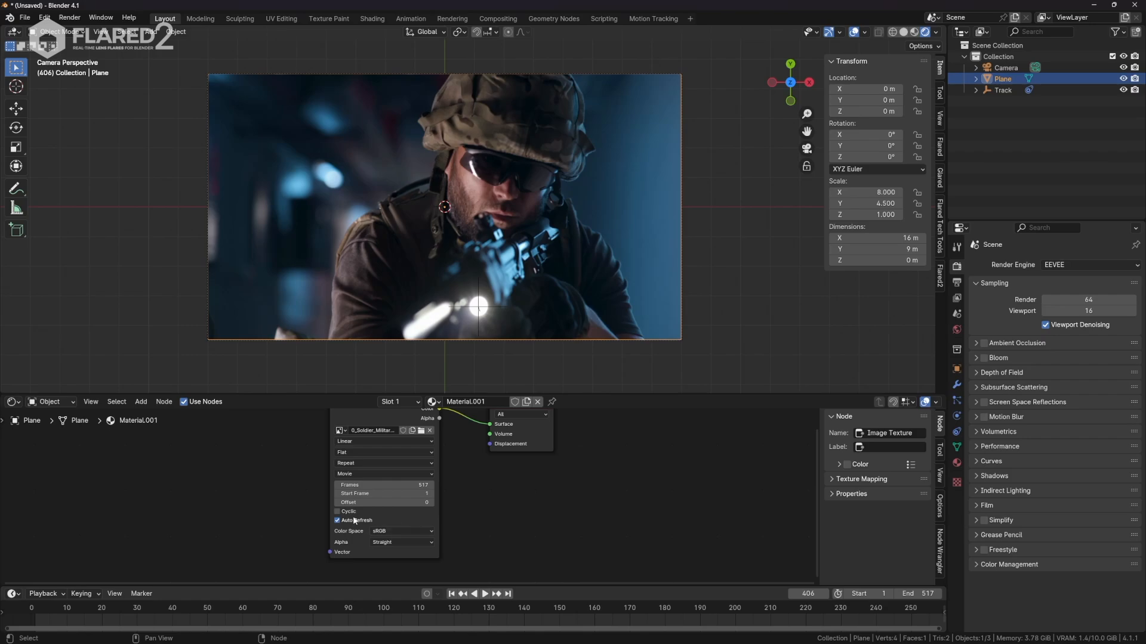
pyautogui.scroll(2, 392, 519)
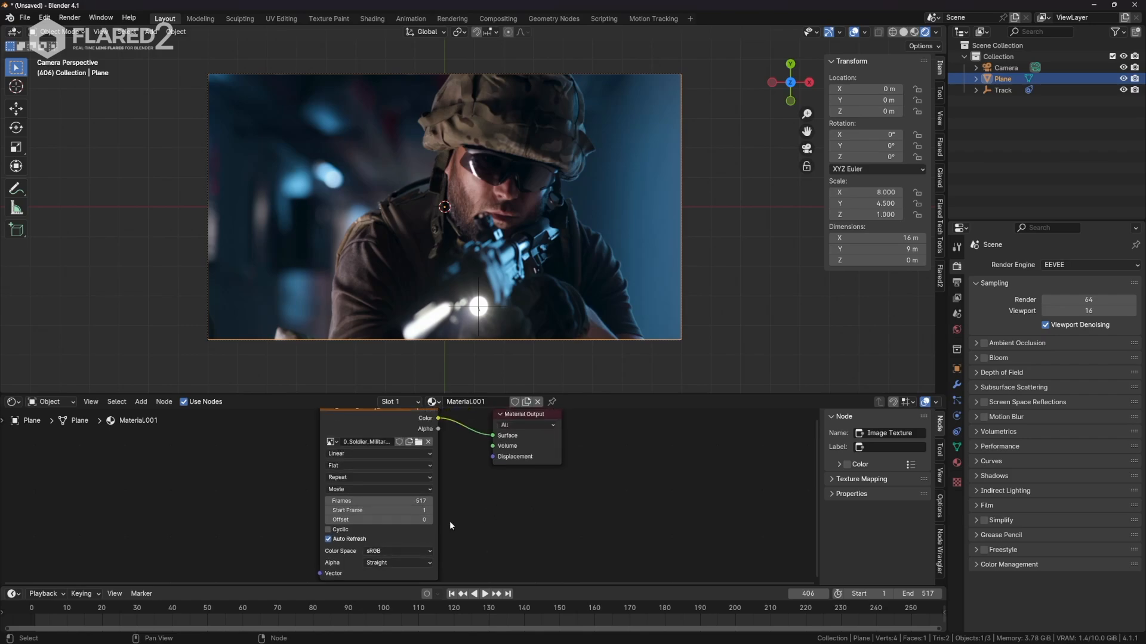
pyautogui.scroll(1, 493, 355)
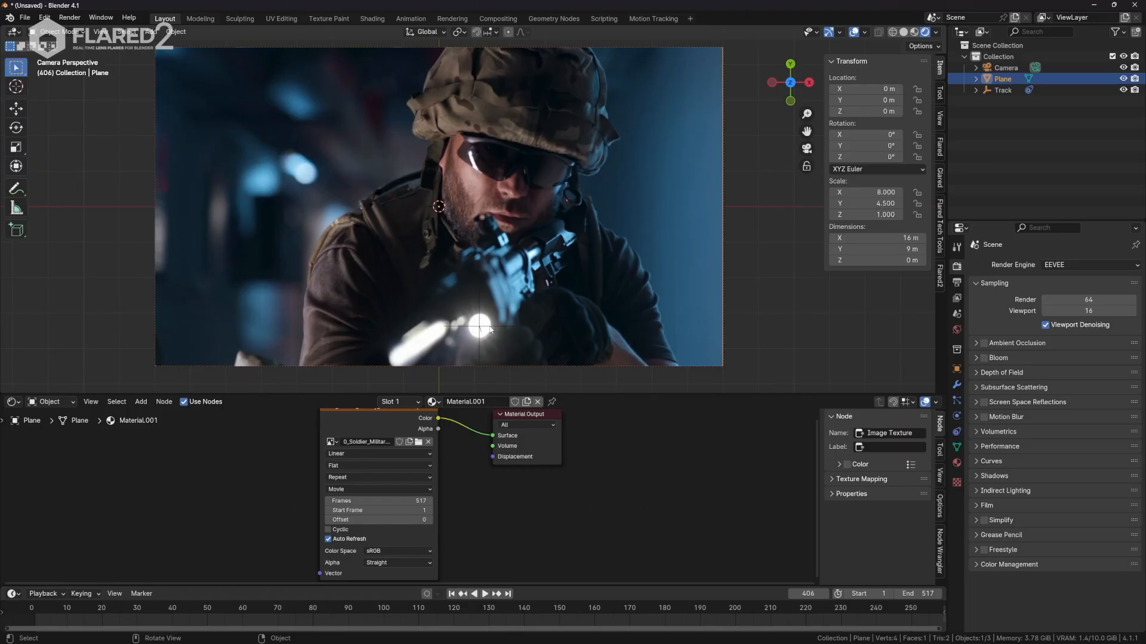
# - Select the tracked empty and play the animation from the first frame to check that it follows the flashlight
pyautogui.click(468, 335)
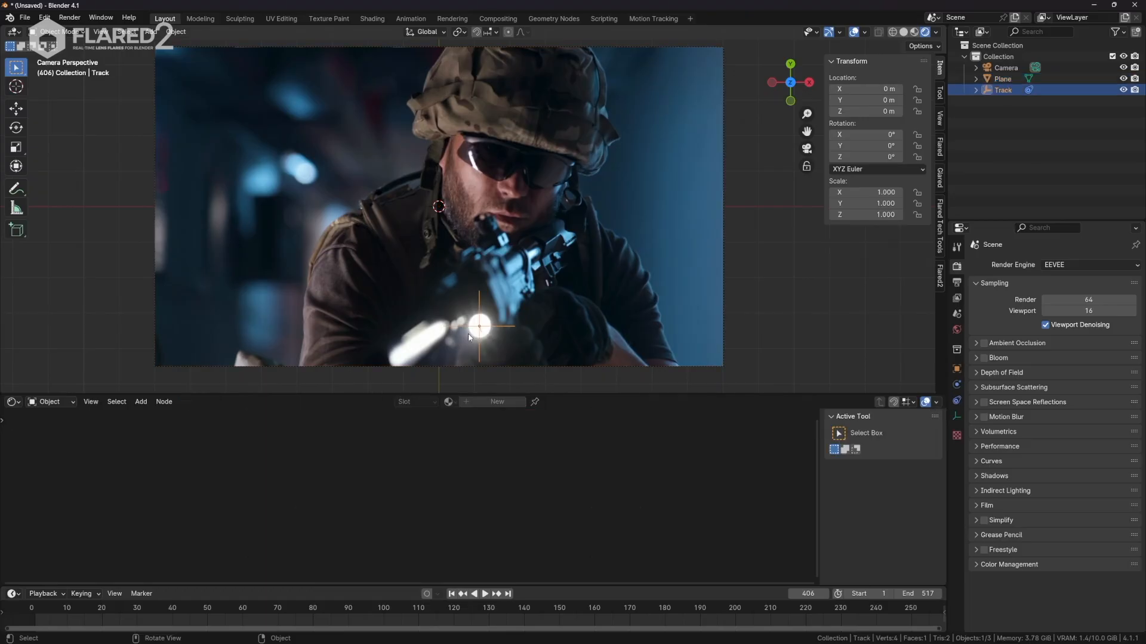
pyautogui.click(451, 594)
pyautogui.click(484, 594)
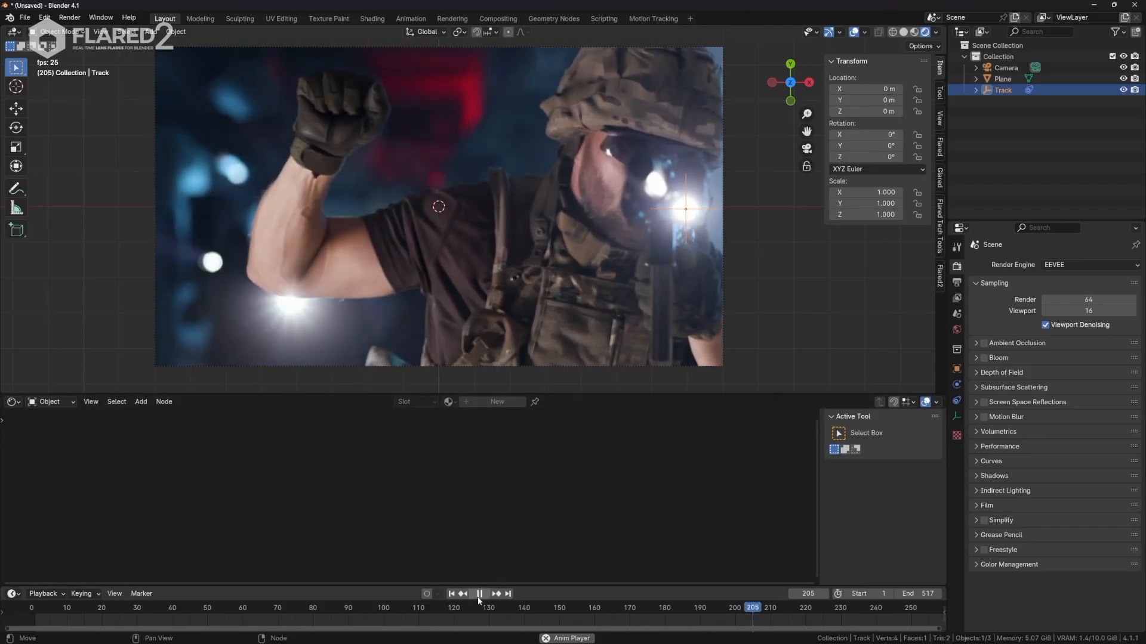
pyautogui.click(479, 593)
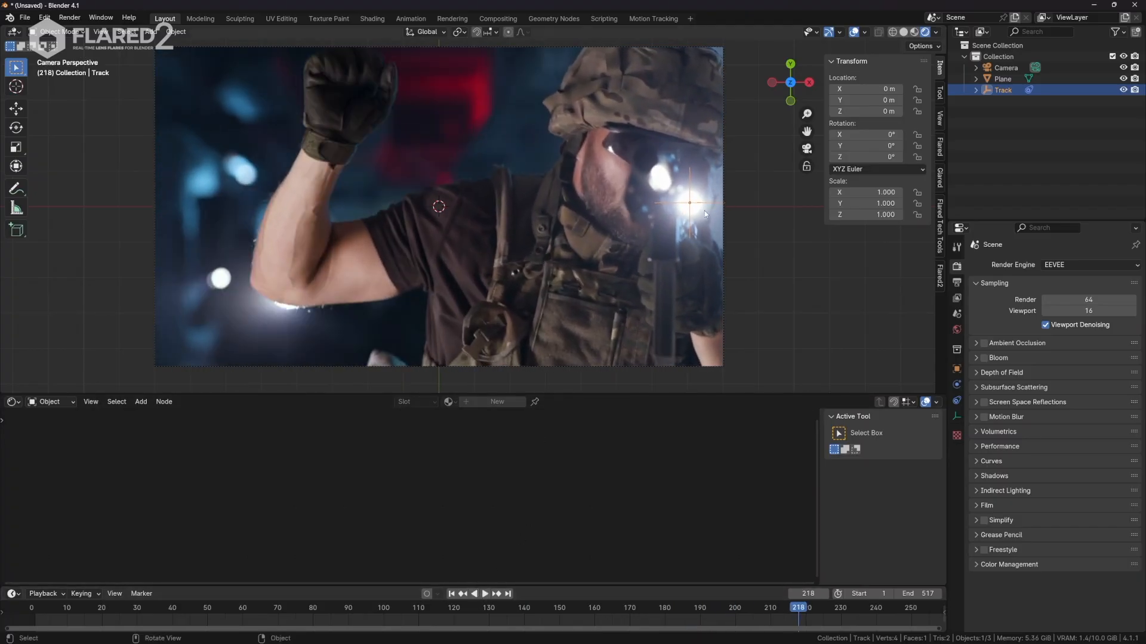
# - Set the camera's Passepartout to 1.000 in its viewport display settings
pyautogui.click(1007, 66)
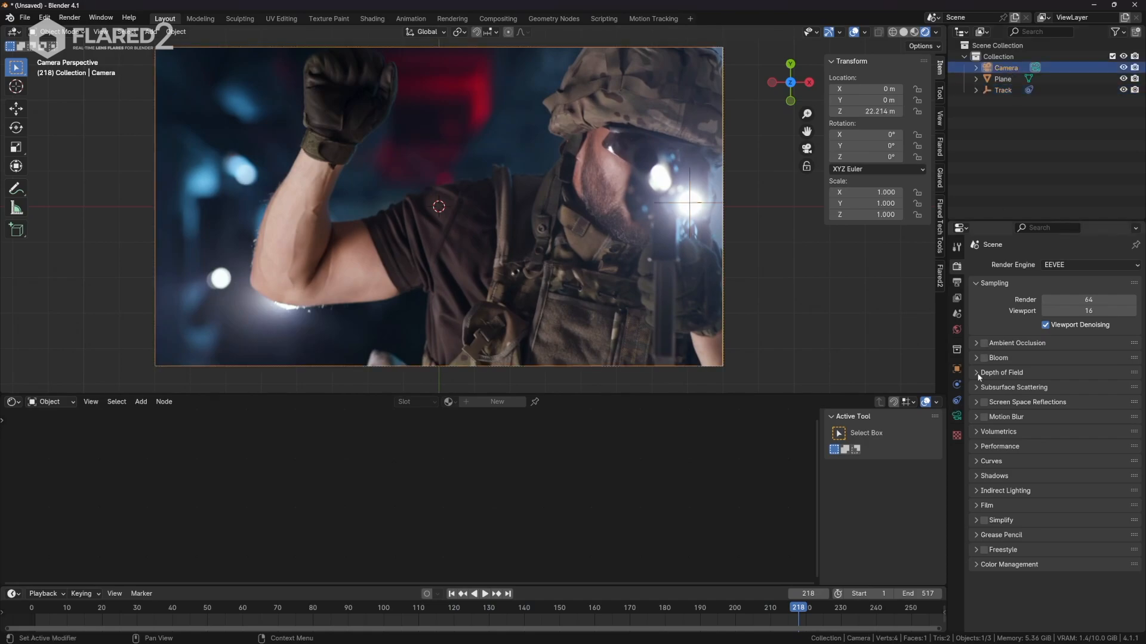
pyautogui.click(957, 416)
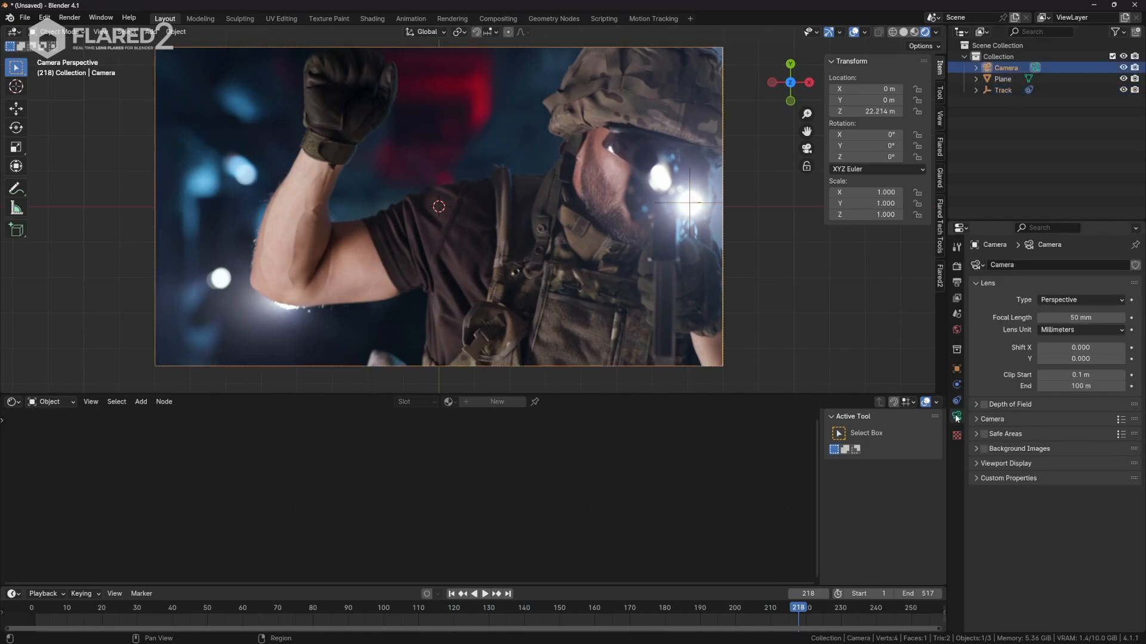
pyautogui.click(975, 463)
pyautogui.moveTo(1074, 544); pyautogui.dragTo(1110, 543)
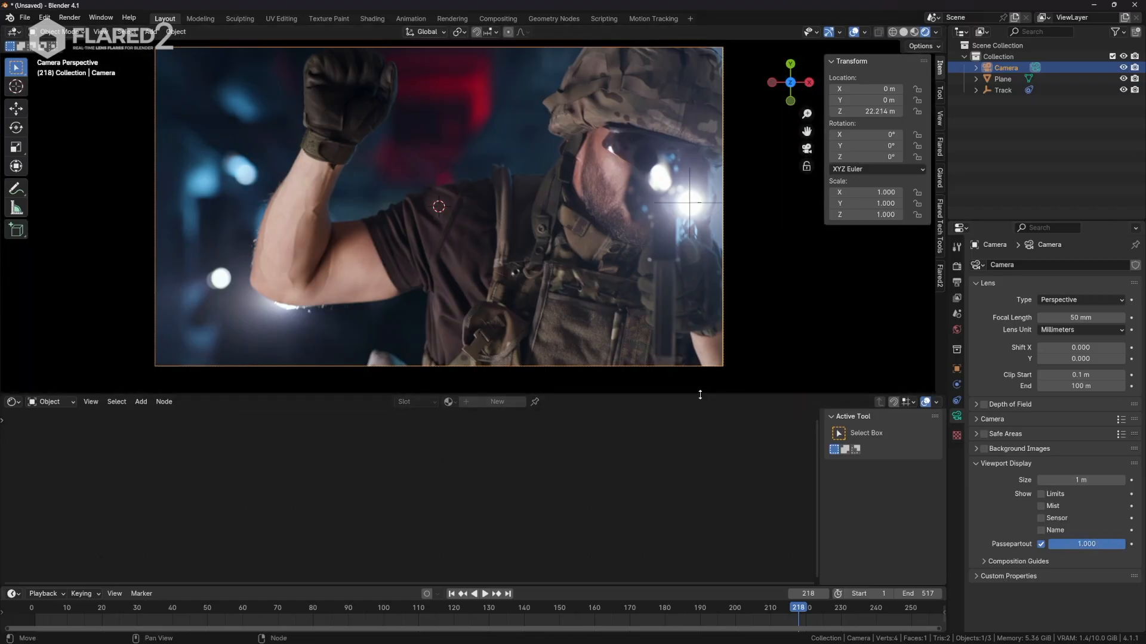
# - Enlarge the 3D viewport by shrinking the Shader Editor, and fit the camera view in it
pyautogui.moveTo(700, 394); pyautogui.dragTo(689, 527)
pyautogui.scroll(2, 573, 437)
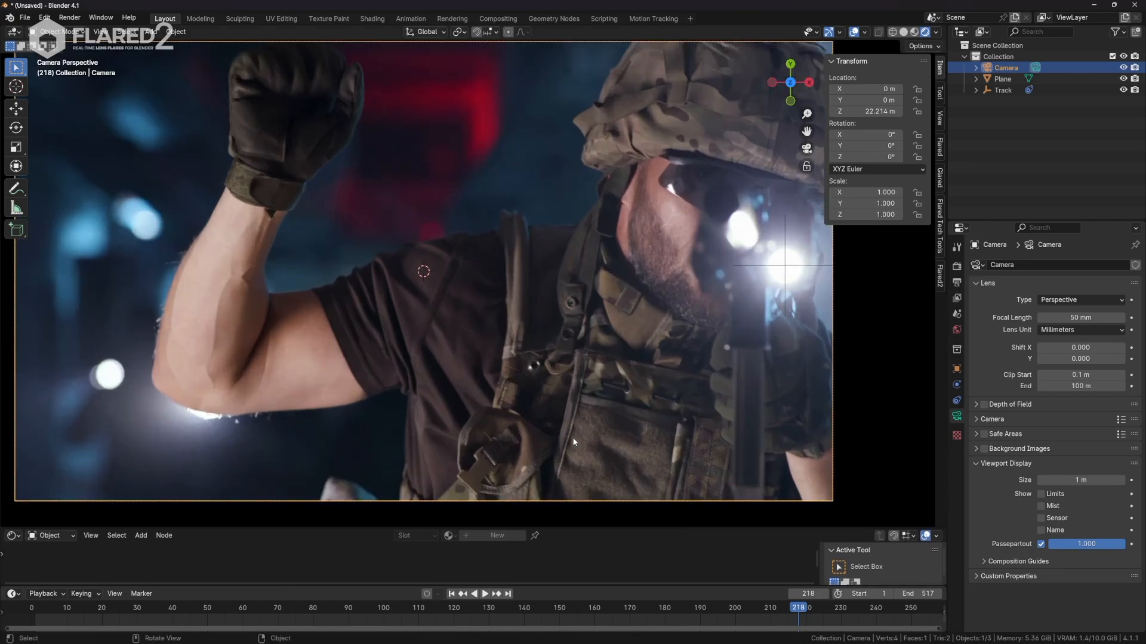
pyautogui.moveTo(609, 351)
pyautogui.mouseDown(button='middle')
pyautogui.moveTo(582, 332)
pyautogui.moveTo(609, 331)
pyautogui.mouseUp(button='middle')
pyautogui.press('KP_0')
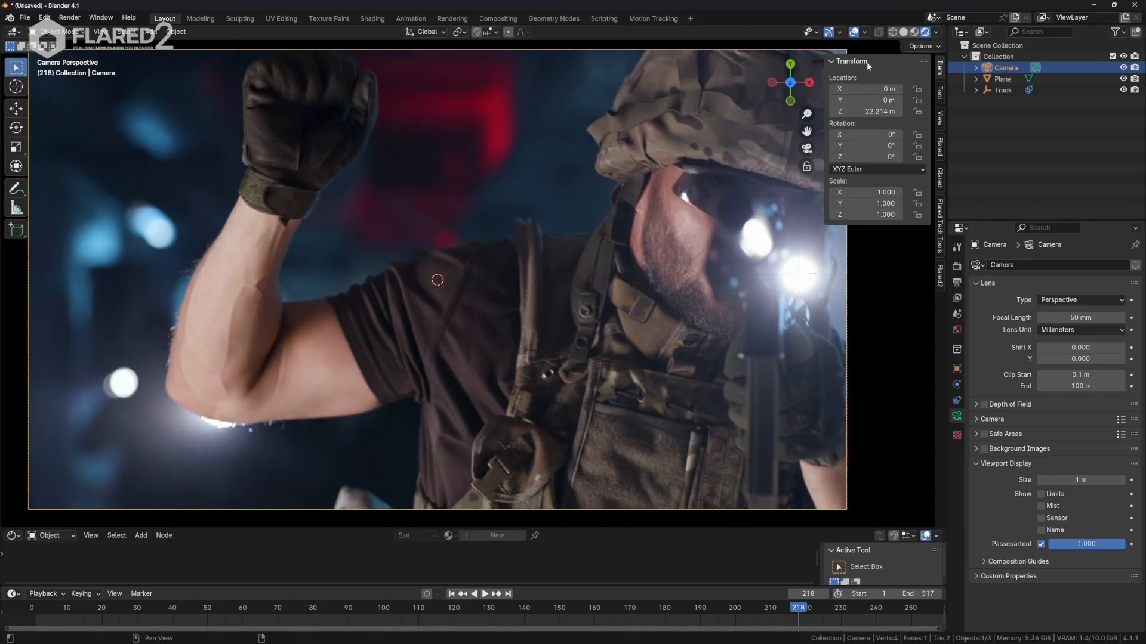
# - Add a Flared2 lens flare with the Default_35 preset to the Track empty
pyautogui.click(801, 276)
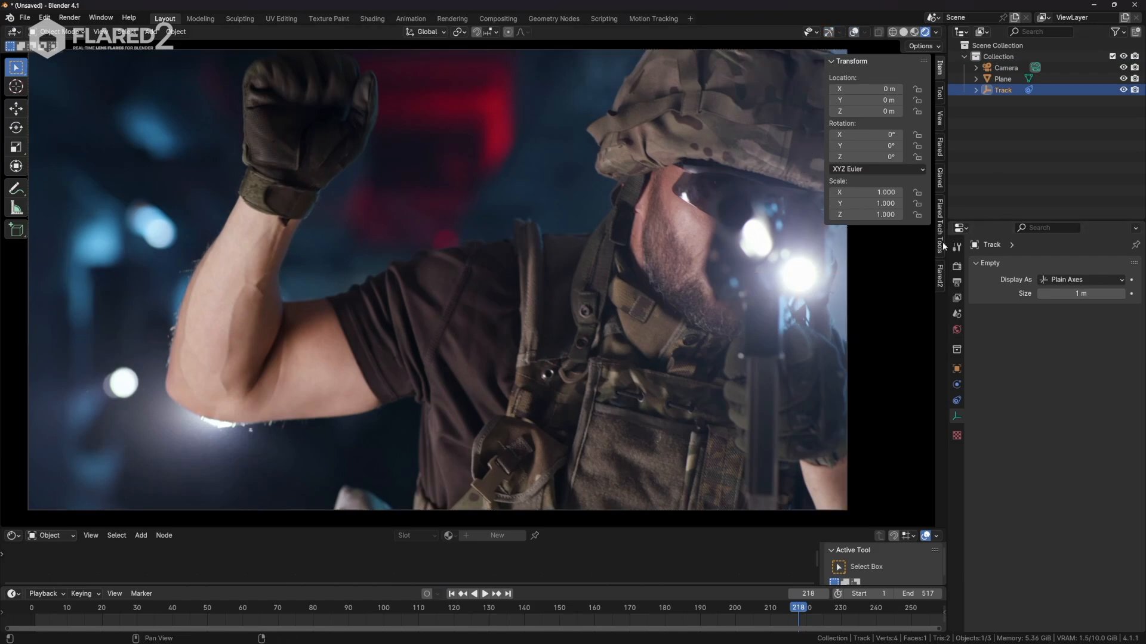
pyautogui.click(940, 276)
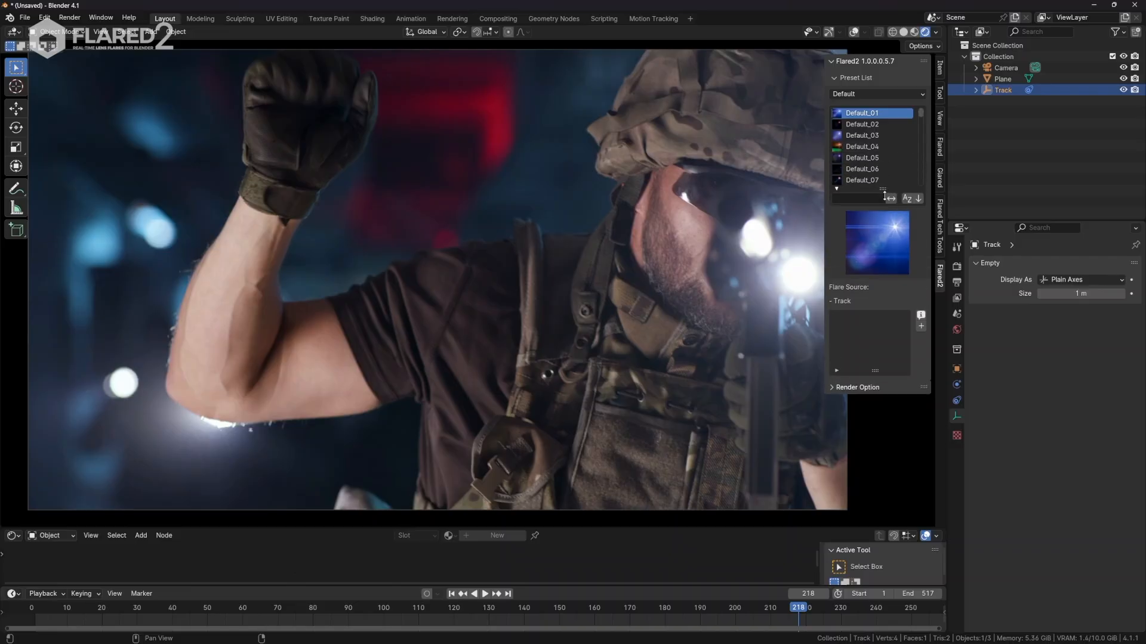
pyautogui.moveTo(884, 196); pyautogui.dragTo(886, 242)
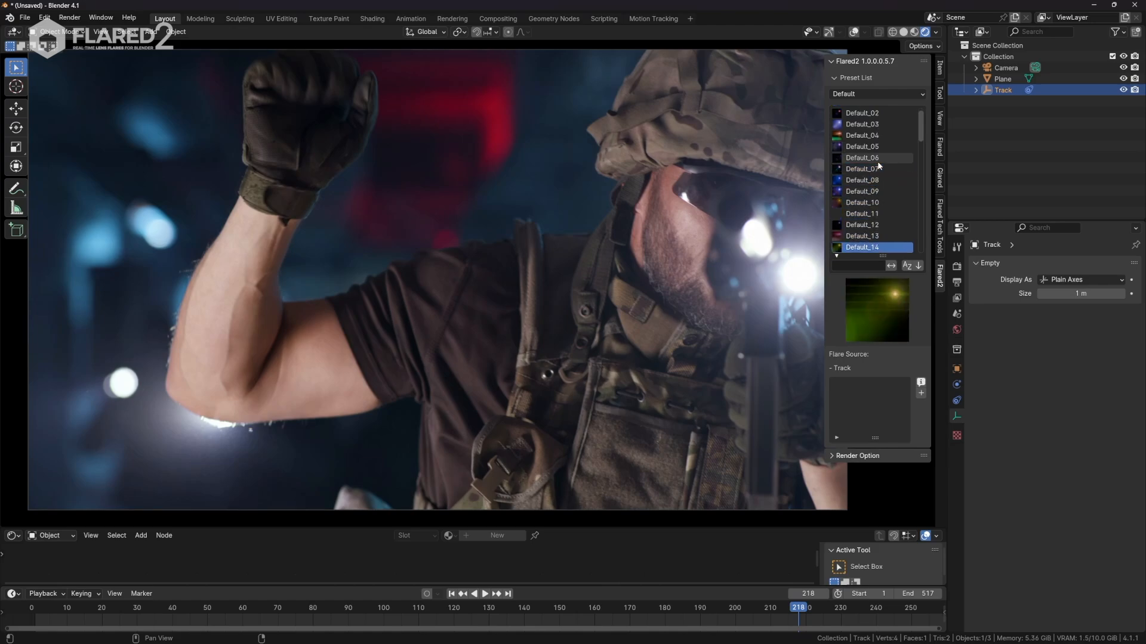
pyautogui.click(921, 394)
pyautogui.scroll(-2, 597, 315)
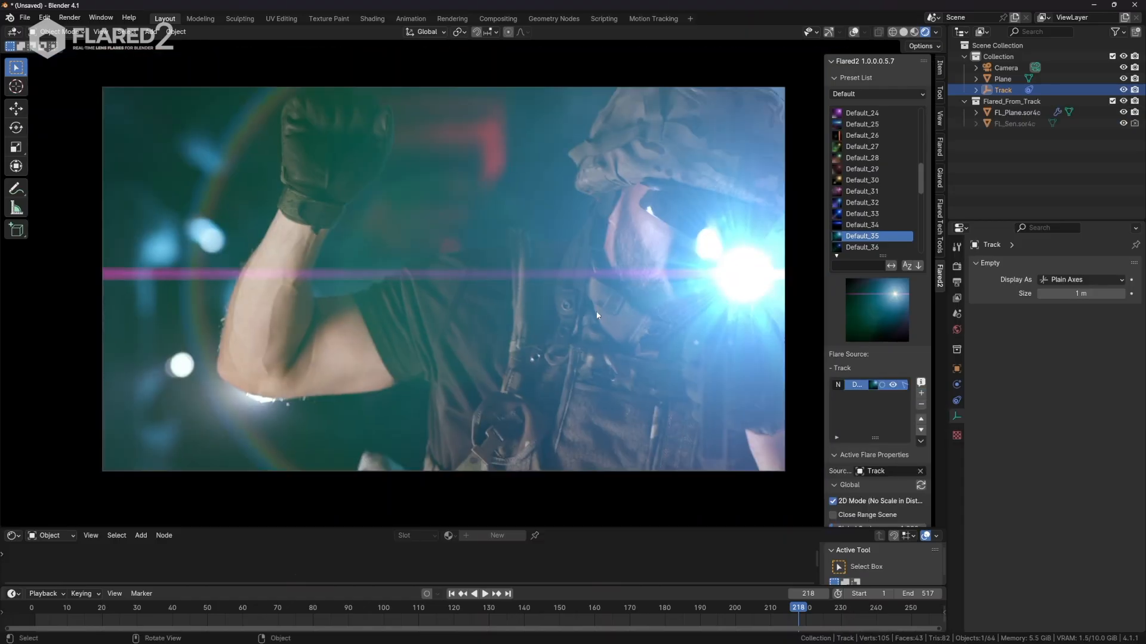
# - Play the animation from the first frame to review the flare, and collapse all its property sections
pyautogui.click(451, 594)
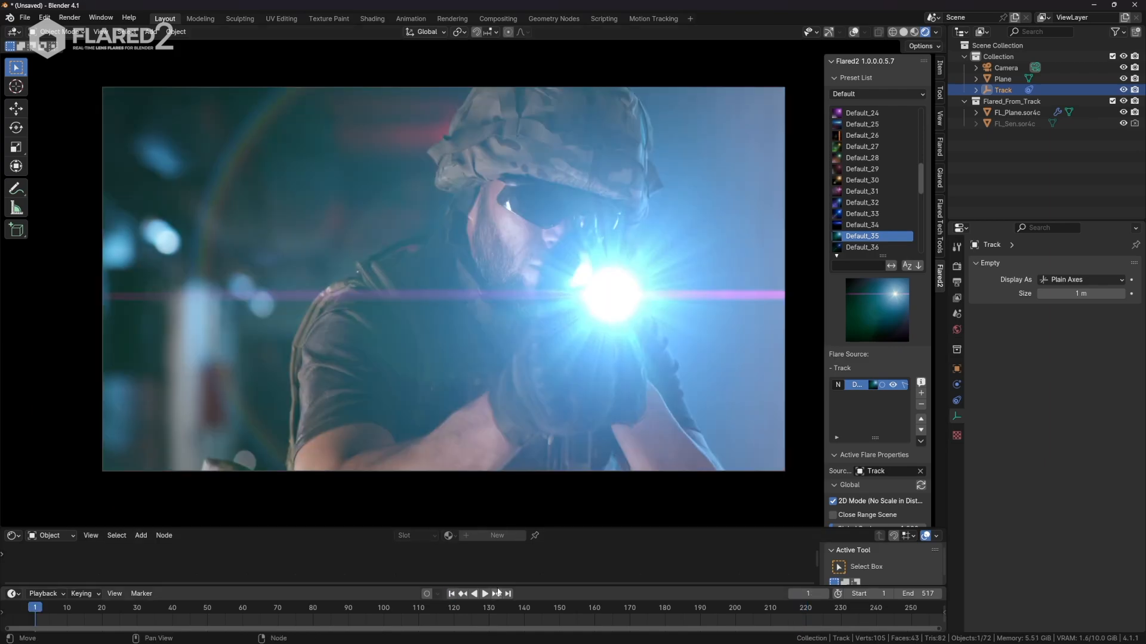
pyautogui.click(484, 594)
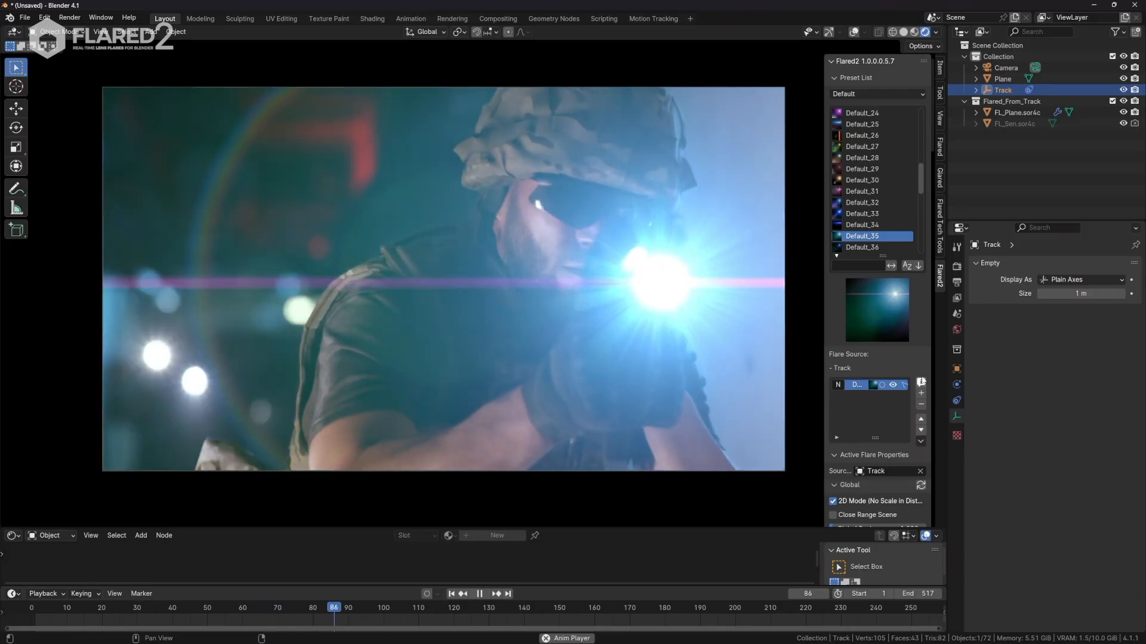
pyautogui.scroll(-10, 879, 410)
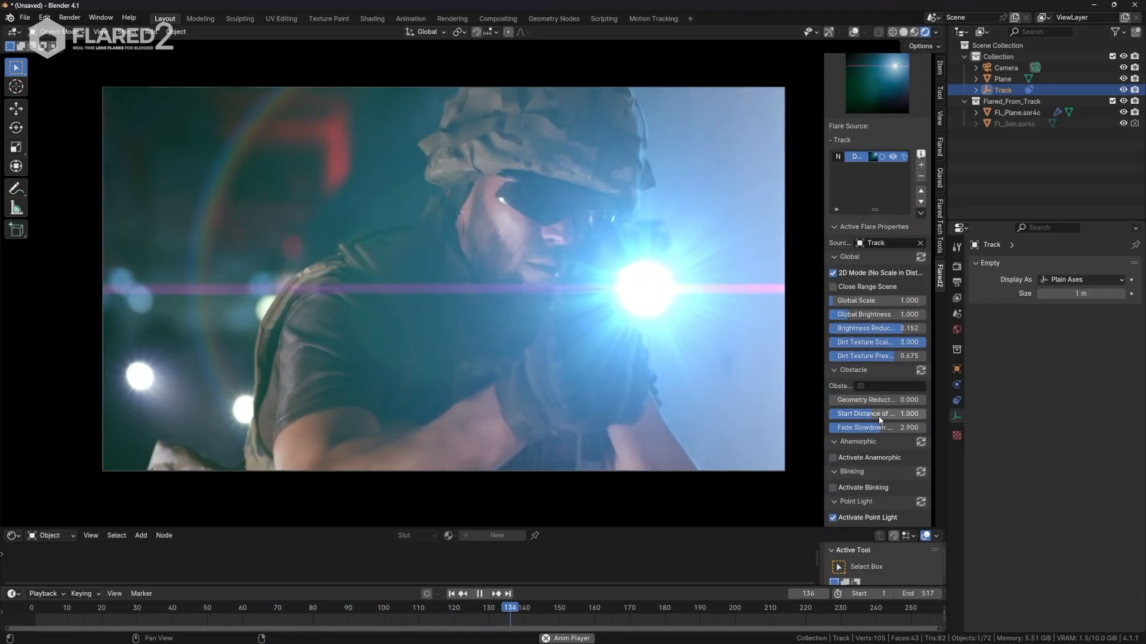
pyautogui.moveTo(835, 256); pyautogui.dragTo(842, 499)
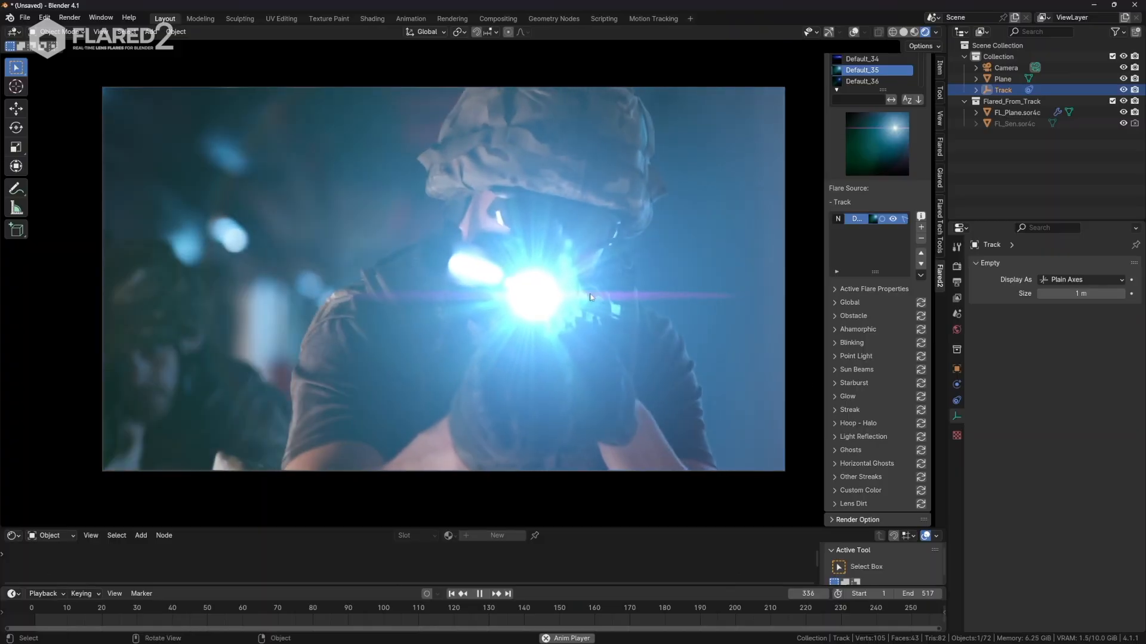
# - Set the flare's Glow Scale to 8.370
pyautogui.click(835, 397)
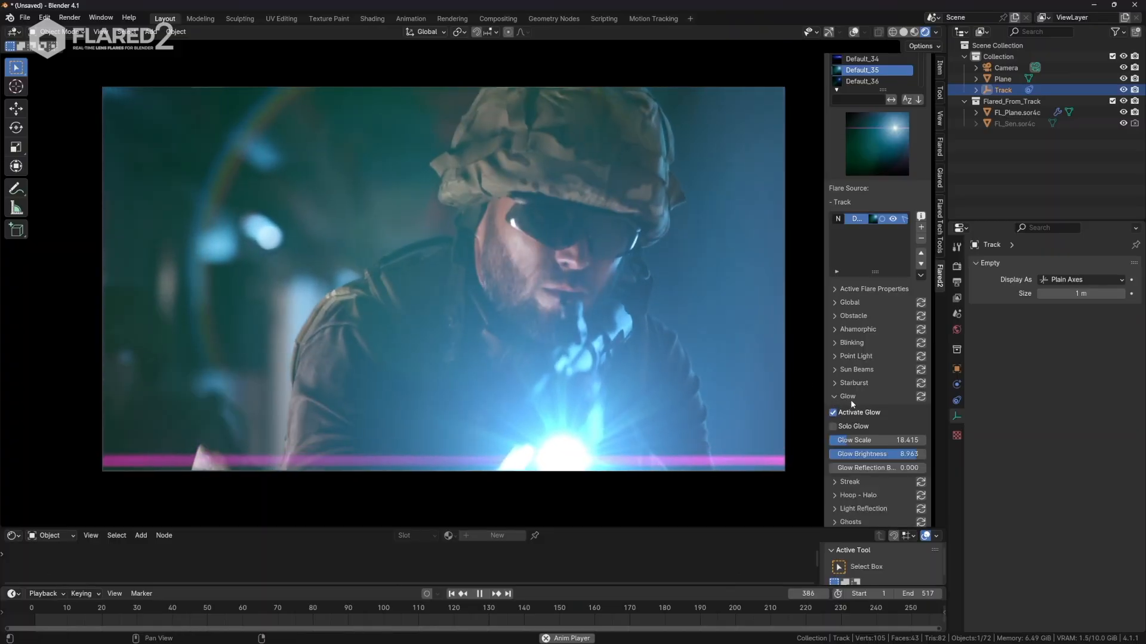
pyautogui.scroll(-1, 884, 417)
pyautogui.moveTo(884, 417); pyautogui.dragTo(837, 418)
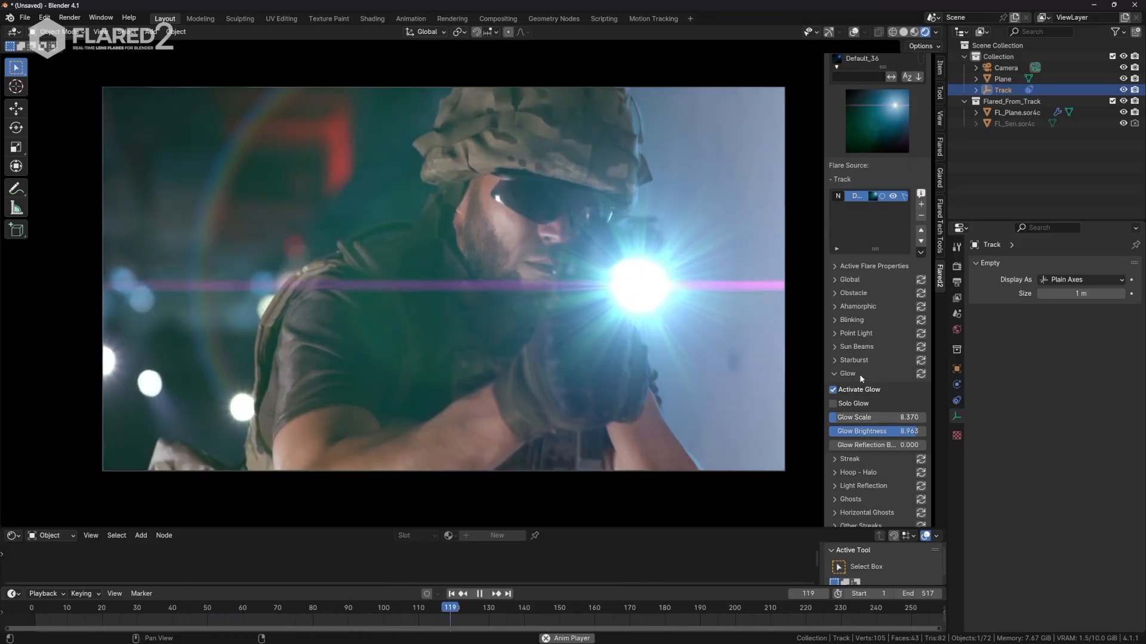
pyautogui.scroll(-3, 853, 388)
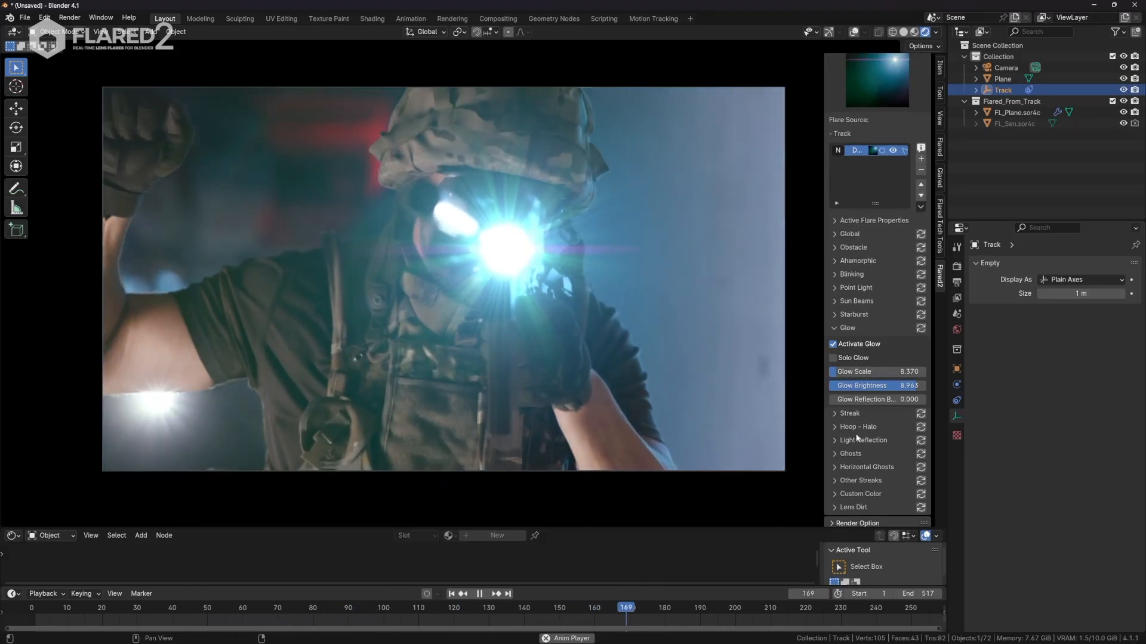
pyautogui.click(833, 328)
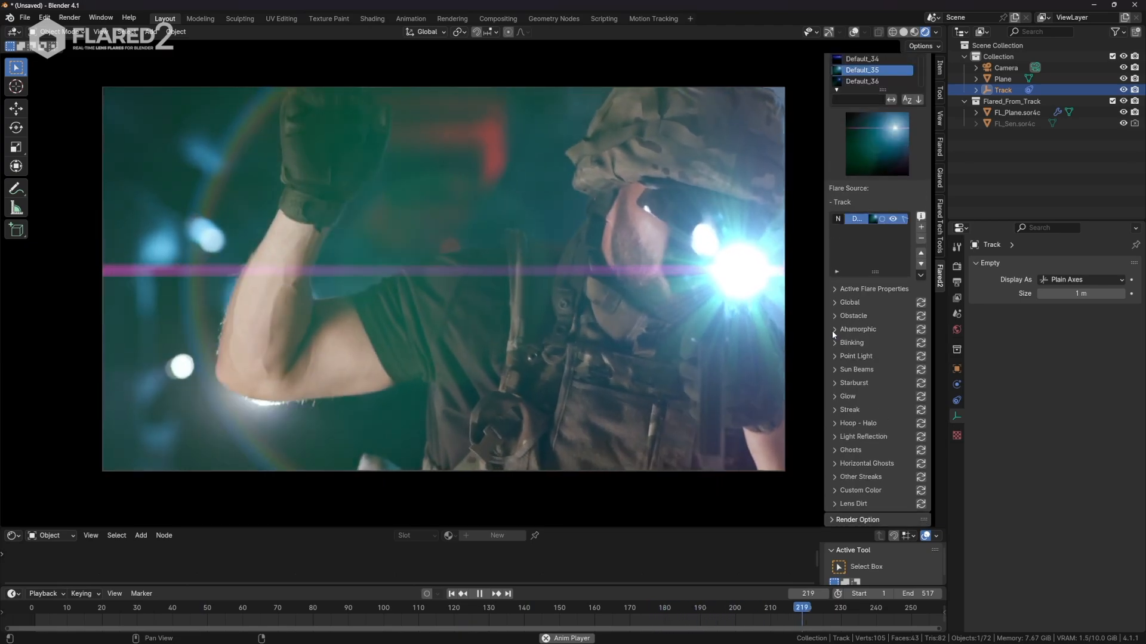
# - Set the flare's Sun Beam Scale to 3.795
pyautogui.click(835, 370)
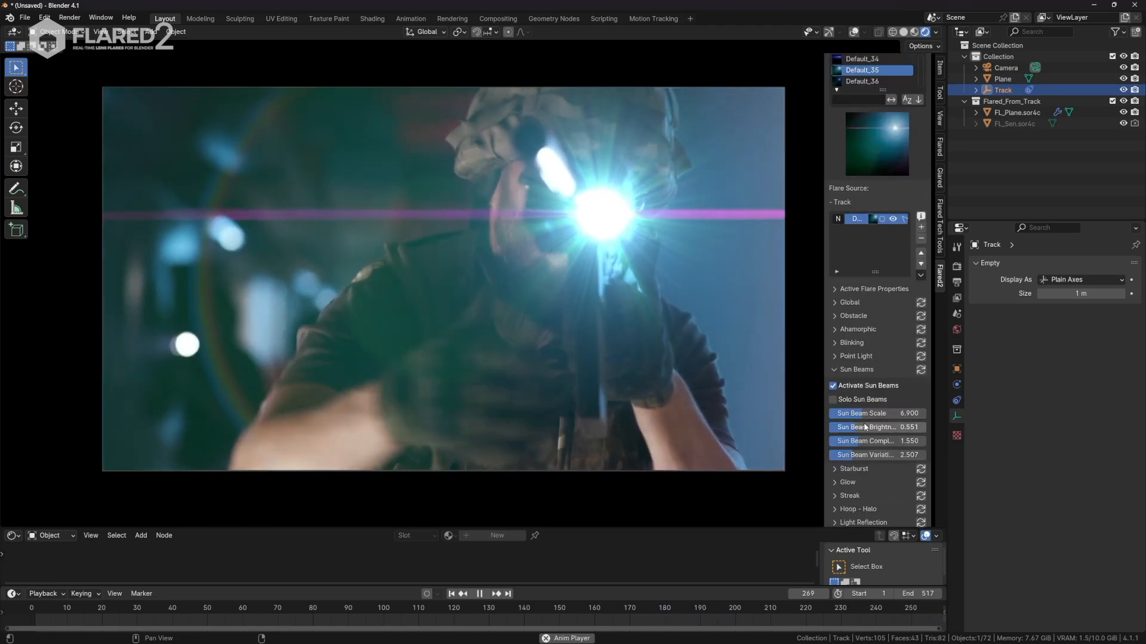
pyautogui.moveTo(925, 413); pyautogui.dragTo(840, 413)
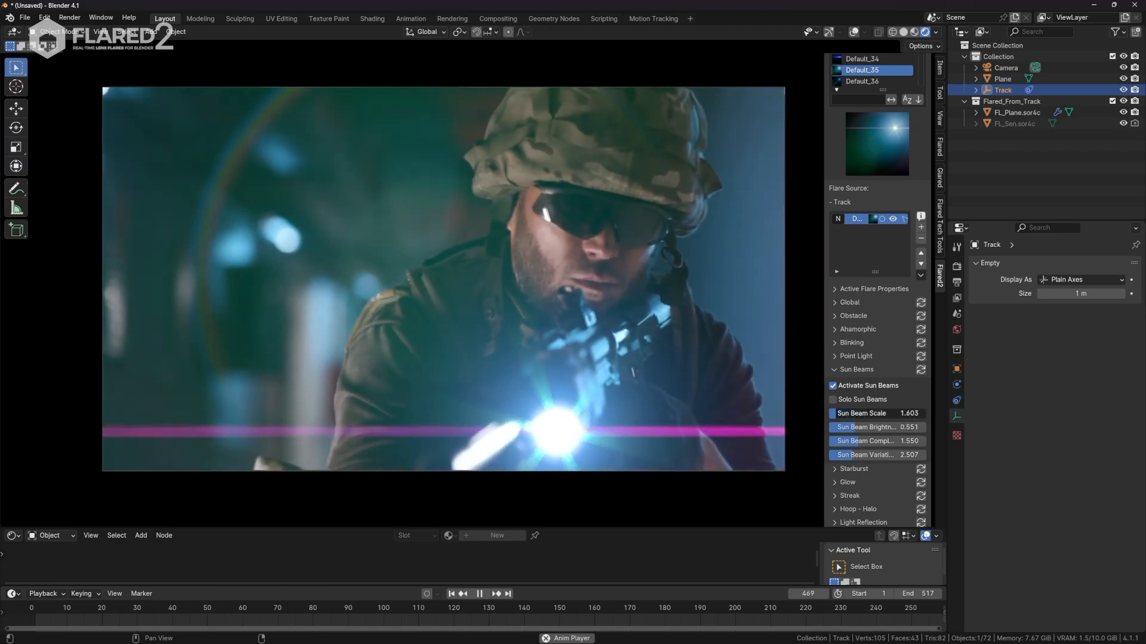
pyautogui.moveTo(839, 413); pyautogui.dragTo(848, 416)
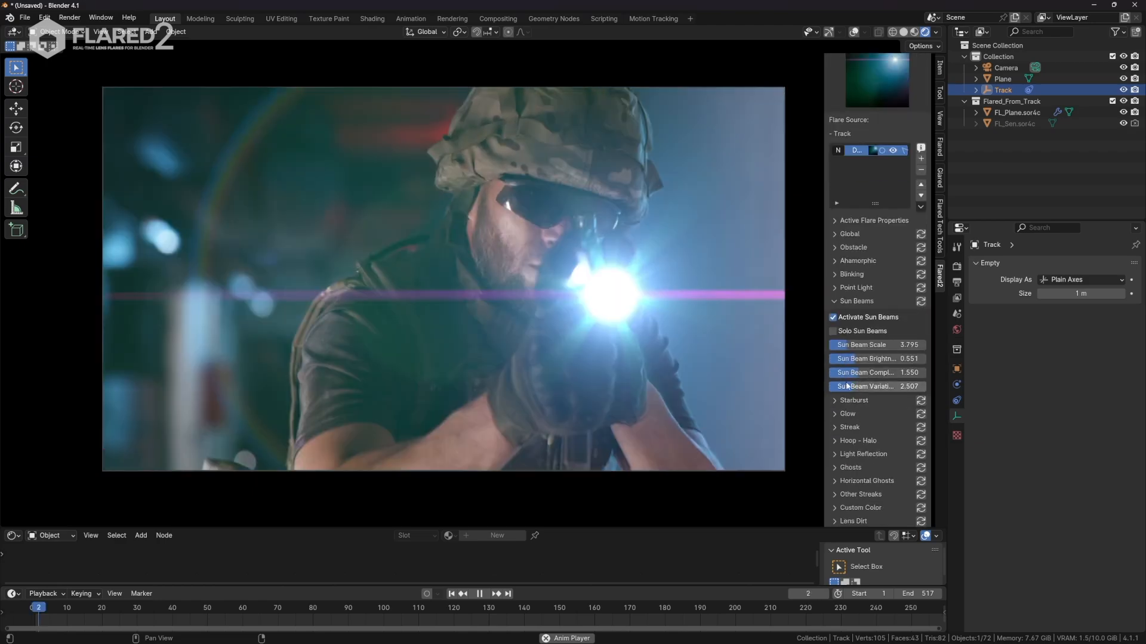
pyautogui.click(848, 369)
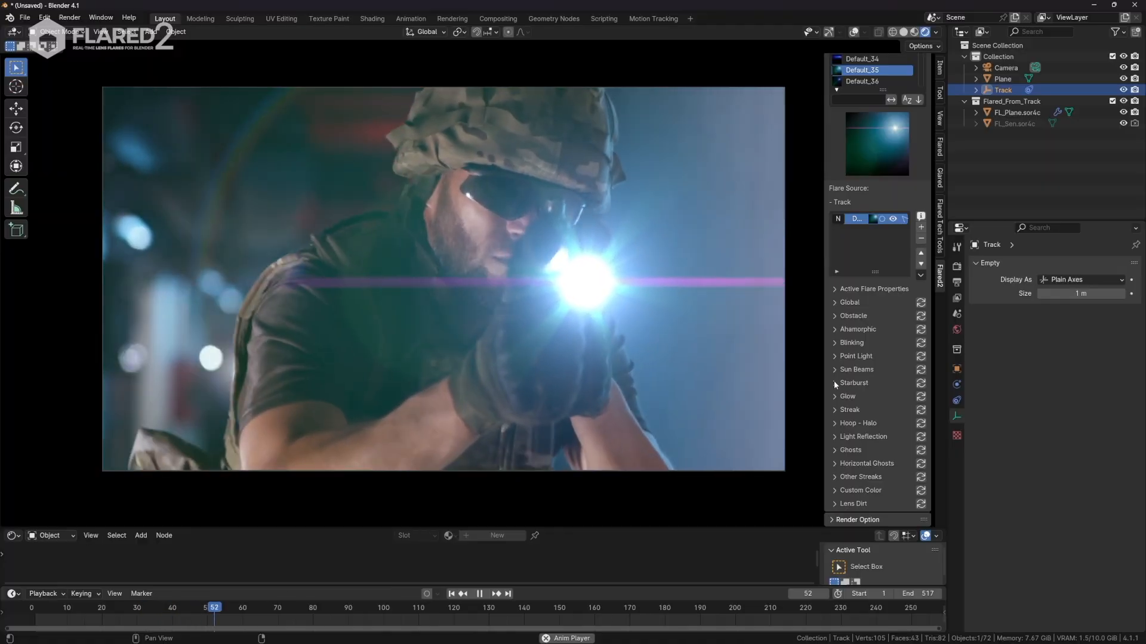
# - Expand the Starburst settings and briefly solo the starburst to preview it alone
pyautogui.click(847, 385)
pyautogui.click(846, 415)
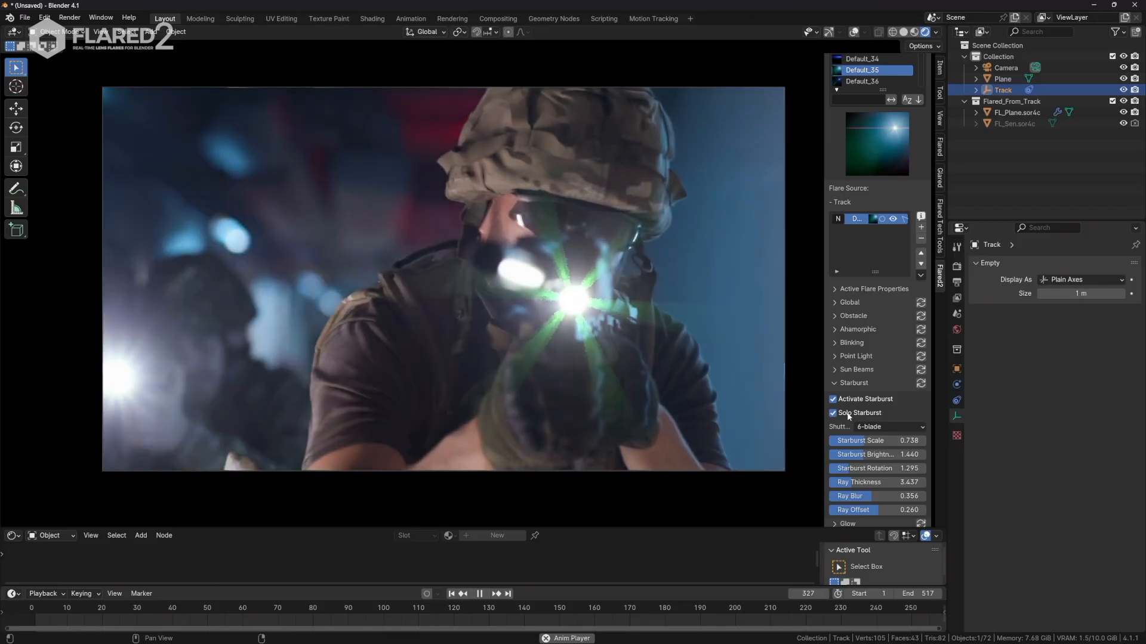
pyautogui.click(850, 414)
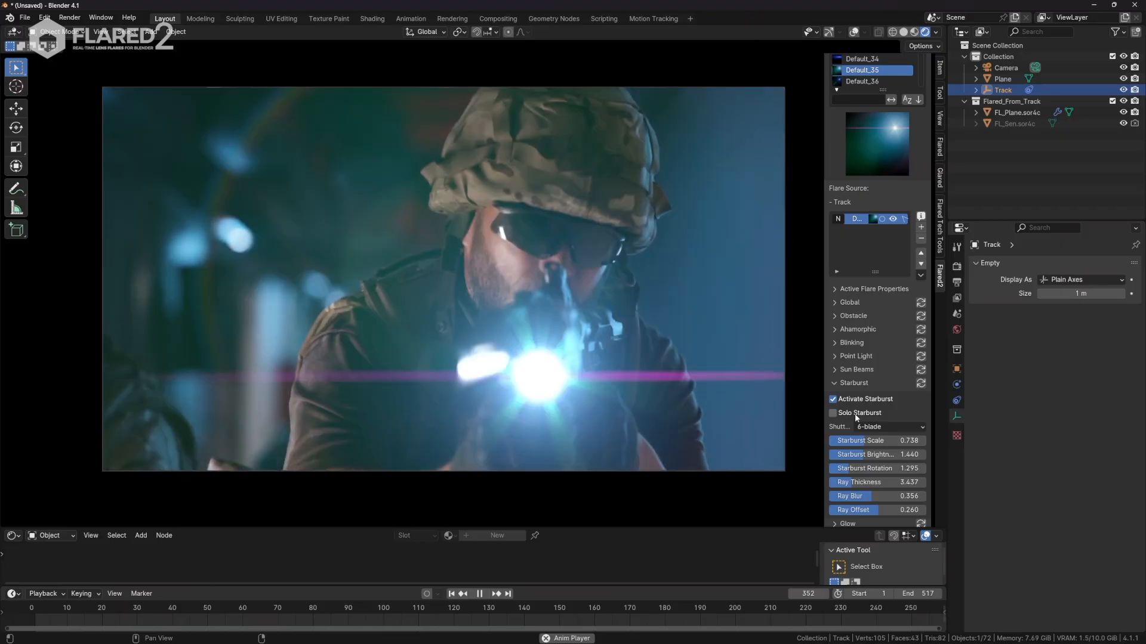
# - Set the starburst's Ray Blur to 0.000, Ray Thickness to 3.150, Starburst Scale to 1.378 and Ray Offset to 0.260
pyautogui.scroll(-1, 885, 458)
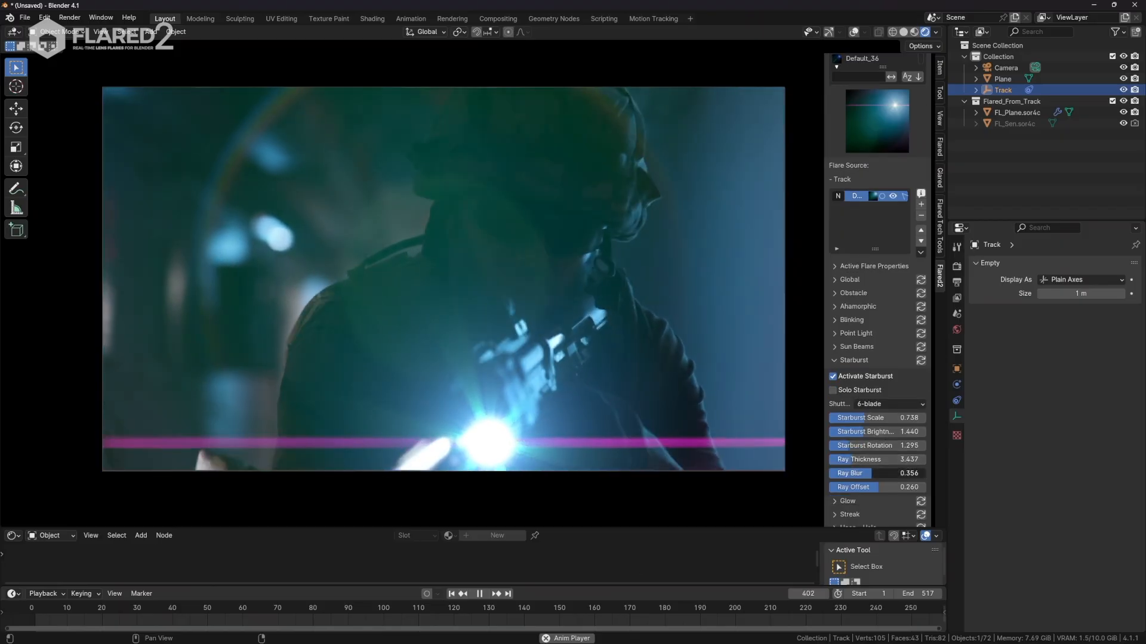
pyautogui.press('BackSpace')
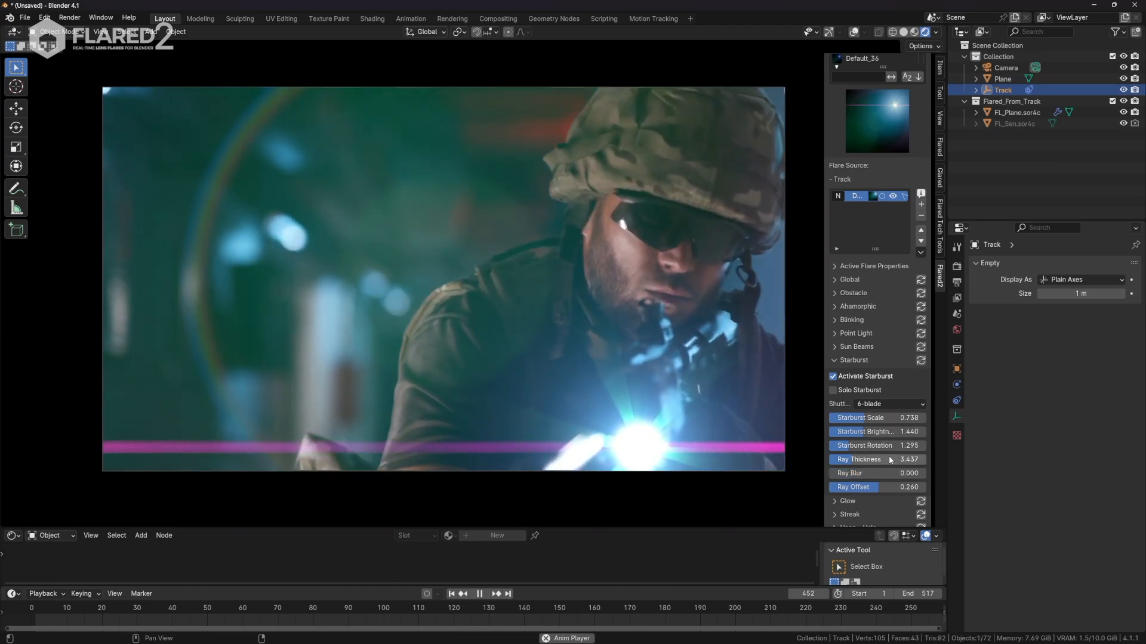
pyautogui.moveTo(889, 459); pyautogui.dragTo(871, 459)
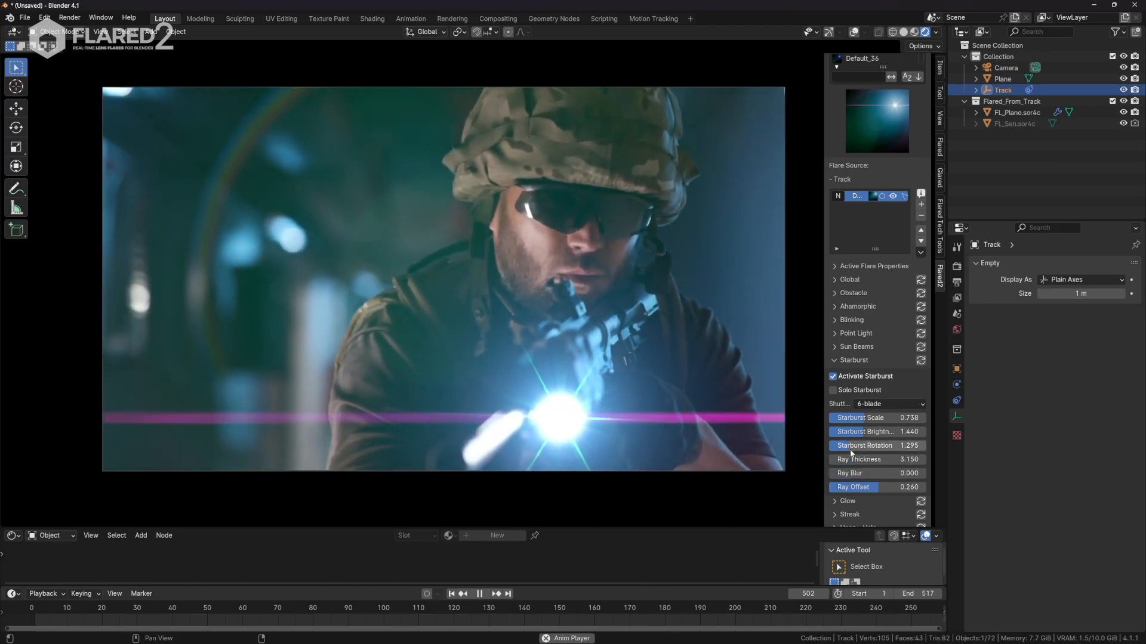
pyautogui.moveTo(859, 418); pyautogui.dragTo(882, 417)
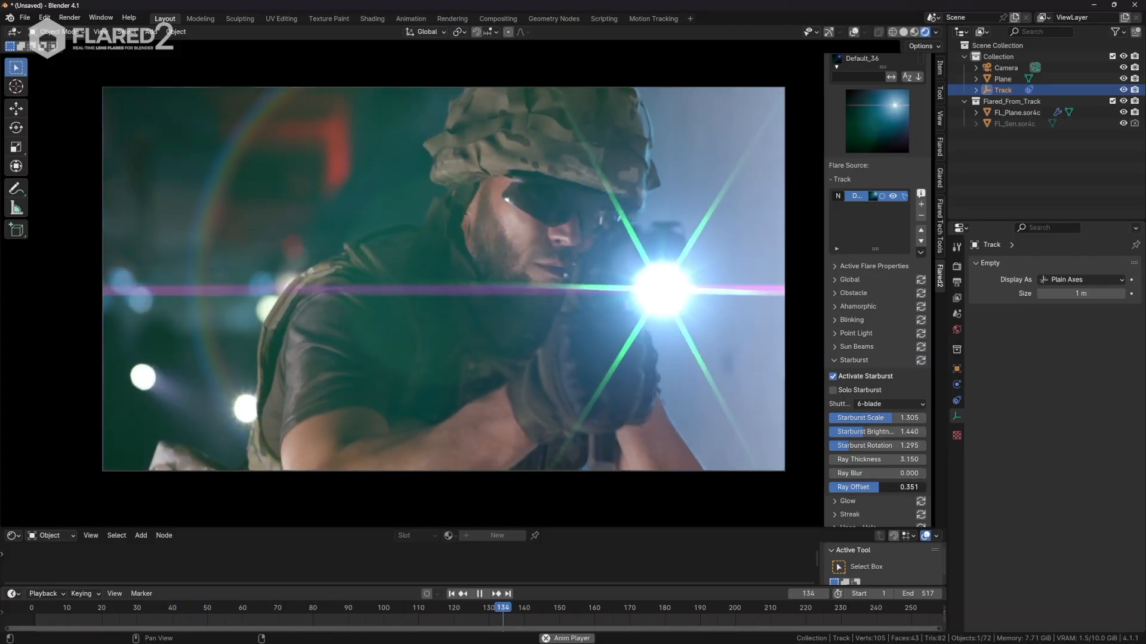
pyautogui.moveTo(877, 487)
pyautogui.mouseDown()
pyautogui.moveTo(889, 487)
pyautogui.moveTo(868, 487)
pyautogui.mouseUp()
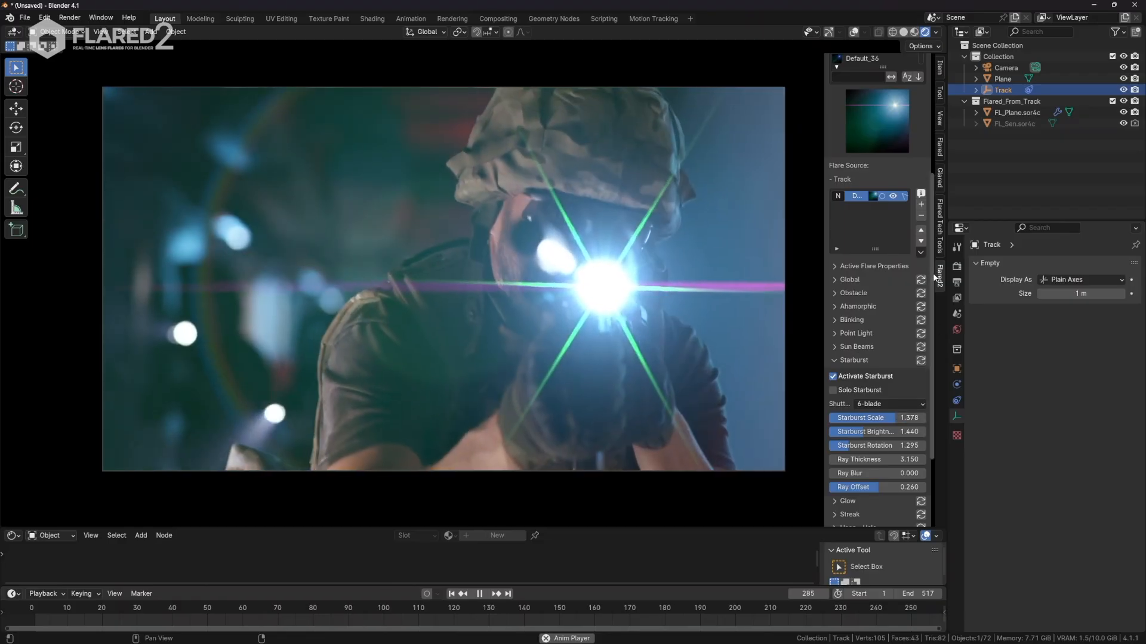
# - Change the flare's custom Sun Beams colour from green to white, leaving the starburst settings collapsed
pyautogui.scroll(-5, 933, 427)
pyautogui.click(835, 256)
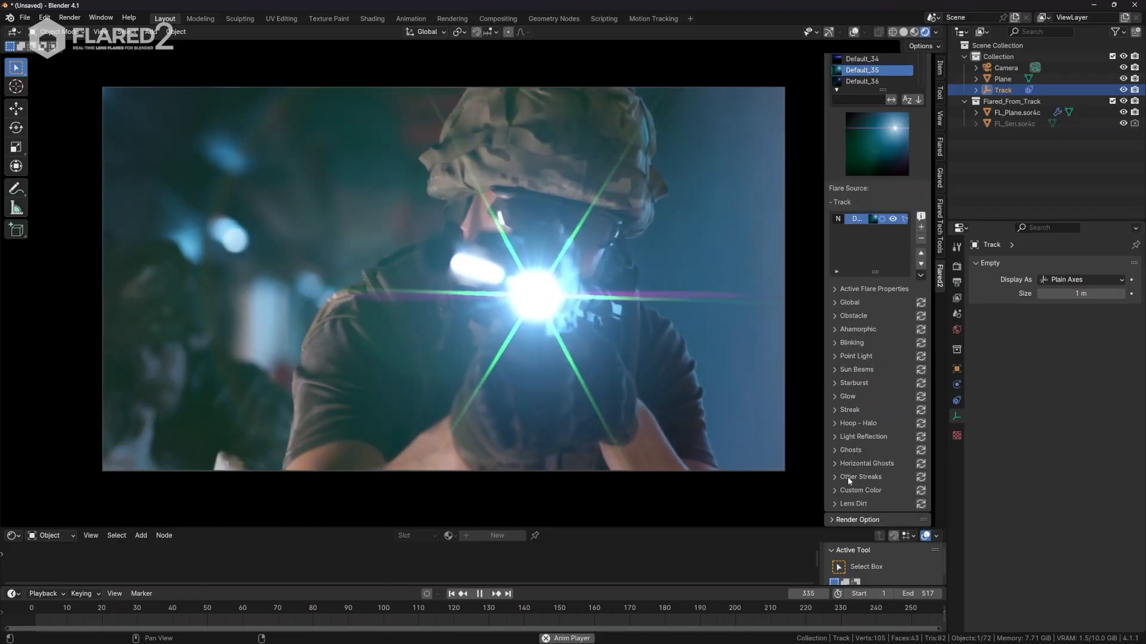
pyautogui.click(840, 490)
pyautogui.scroll(-5, 869, 475)
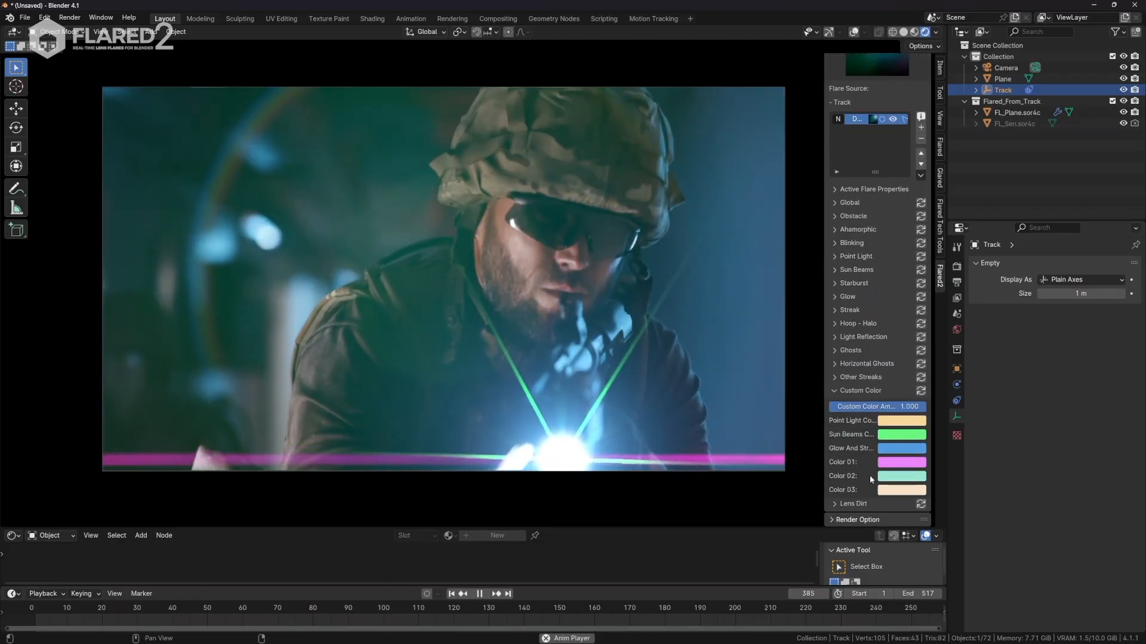
pyautogui.click(894, 436)
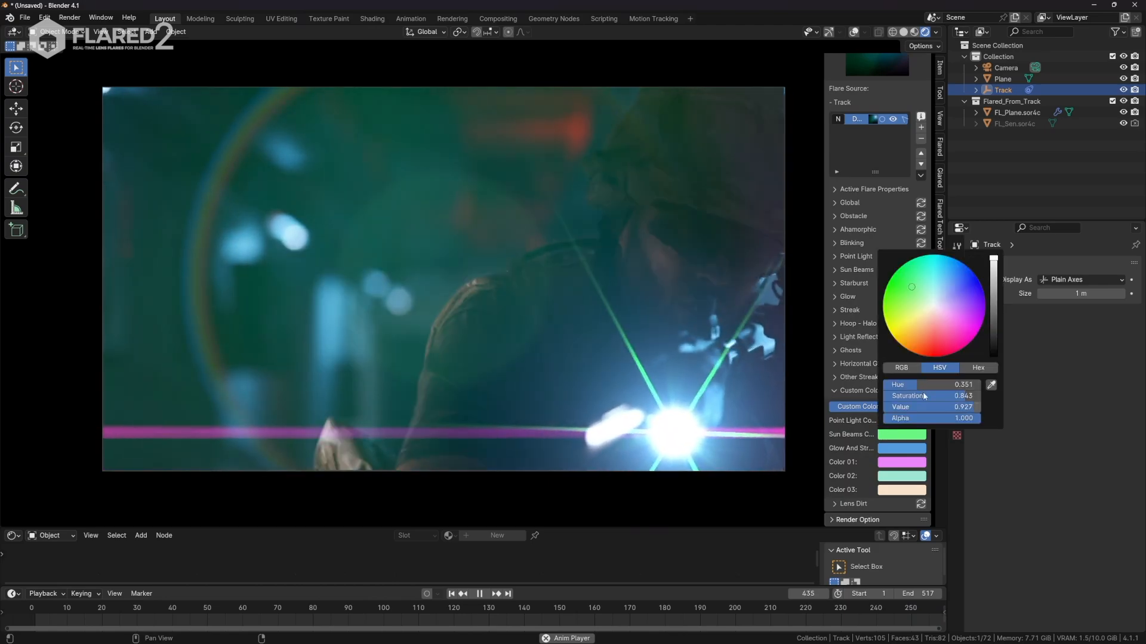
pyautogui.moveTo(931, 309); pyautogui.dragTo(932, 307)
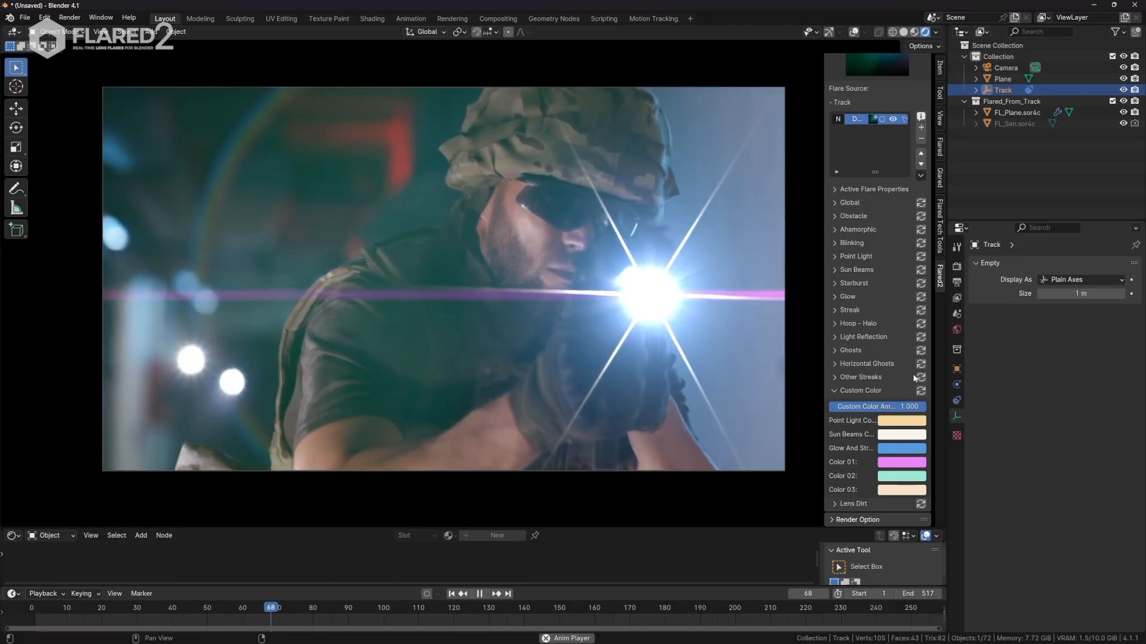
# - Set the point light's Light Scale to 12.112, deactivate the Point Light element and collapse its settings
pyautogui.scroll(4, 832, 388)
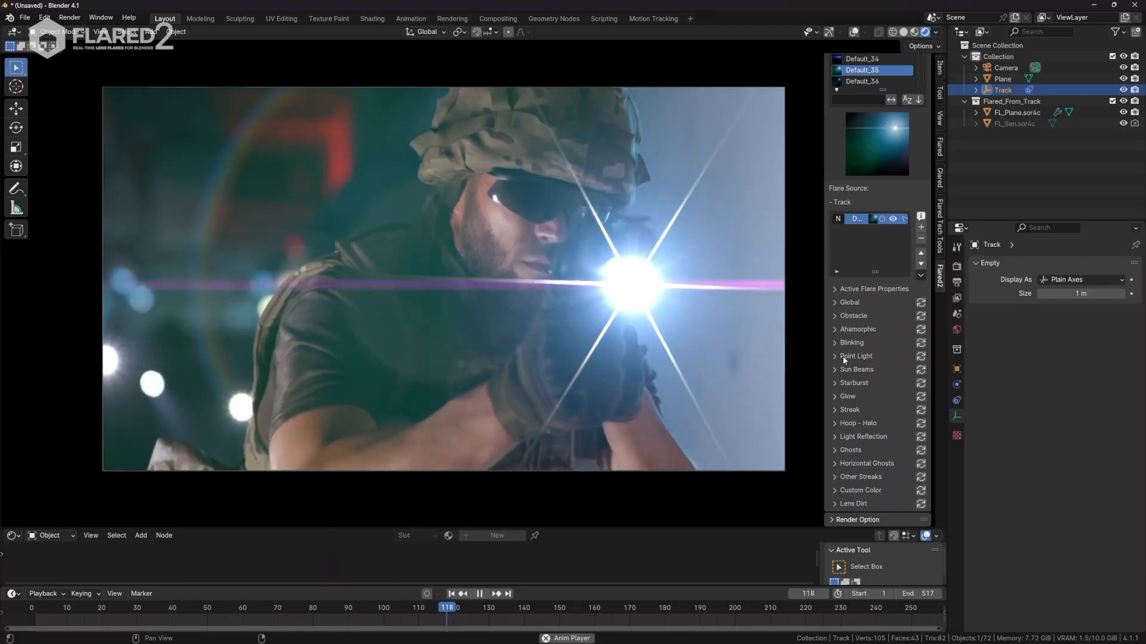
pyautogui.click(835, 356)
pyautogui.moveTo(850, 400)
pyautogui.mouseDown()
pyautogui.moveTo(880, 400)
pyautogui.moveTo(852, 400)
pyautogui.mouseUp()
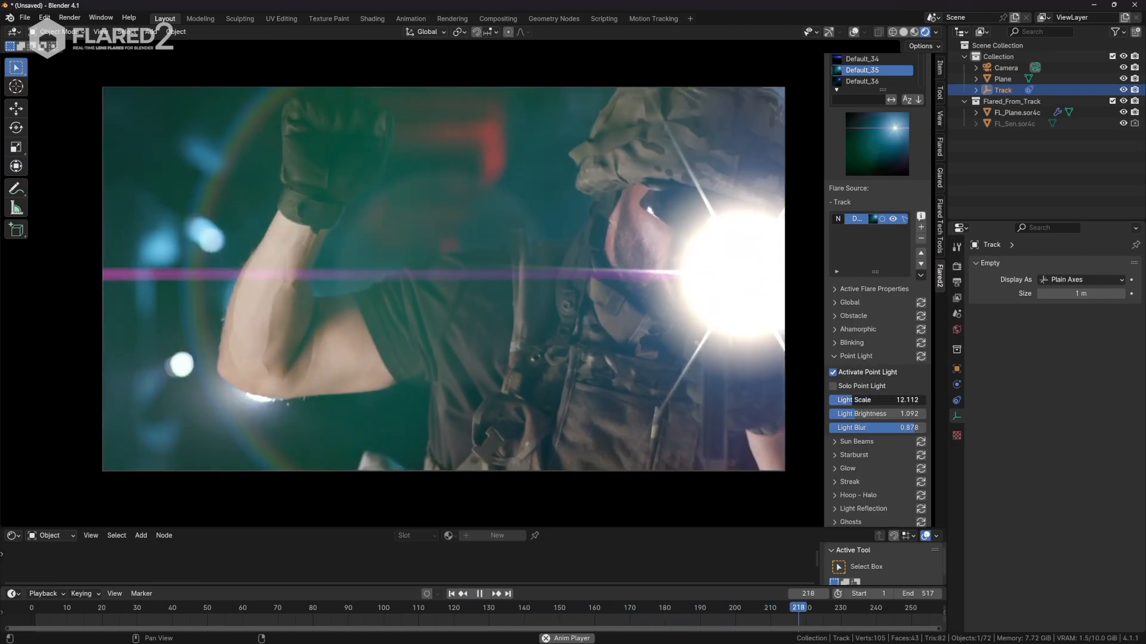
pyautogui.click(833, 371)
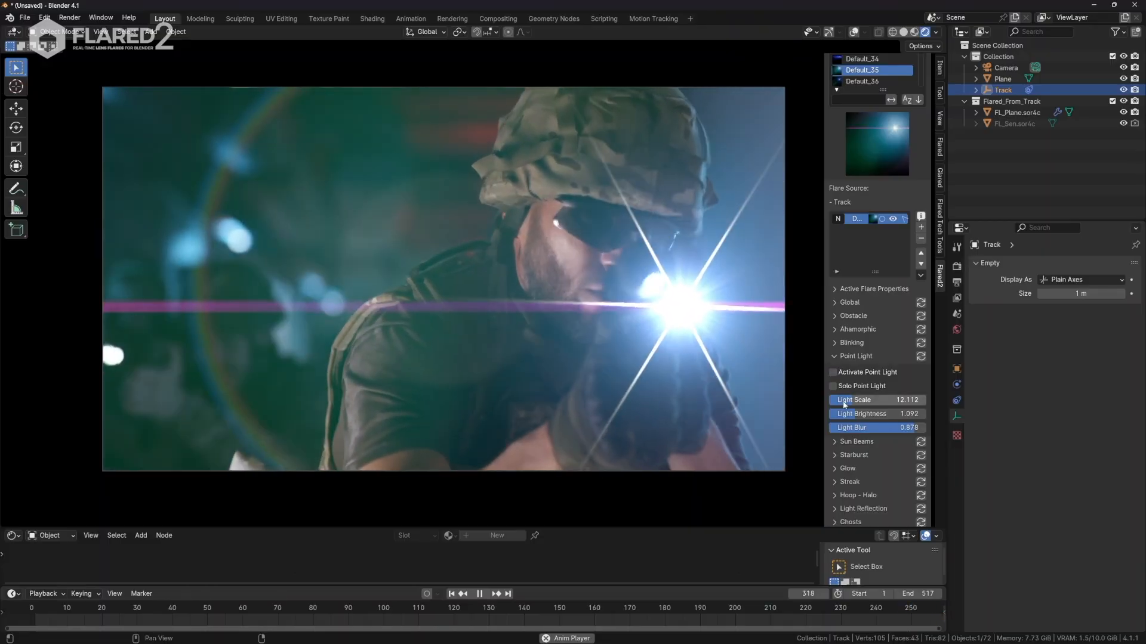
pyautogui.click(835, 356)
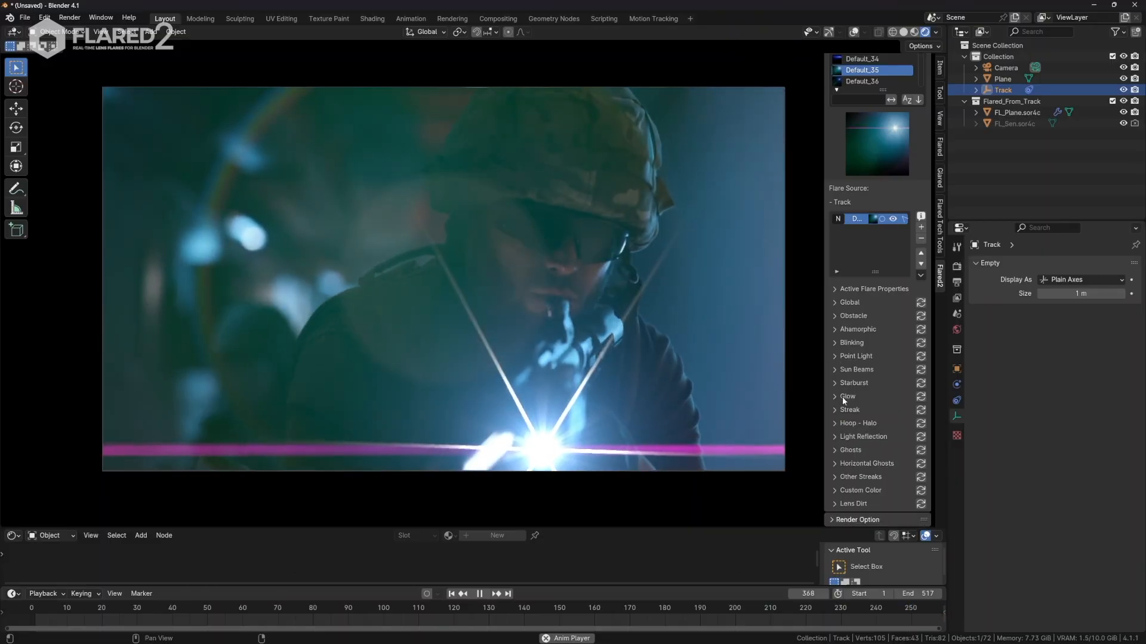
# - Switch the sun beams off and on to compare, and set the Sun Beam Variation to 0.269
pyautogui.click(833, 371)
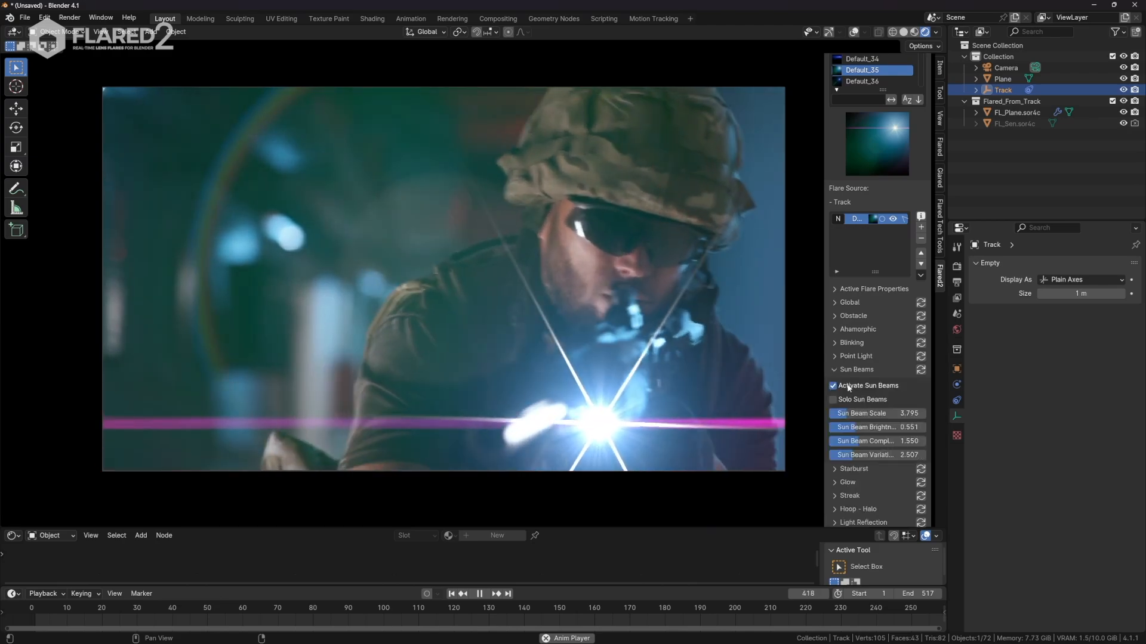
pyautogui.click(833, 386)
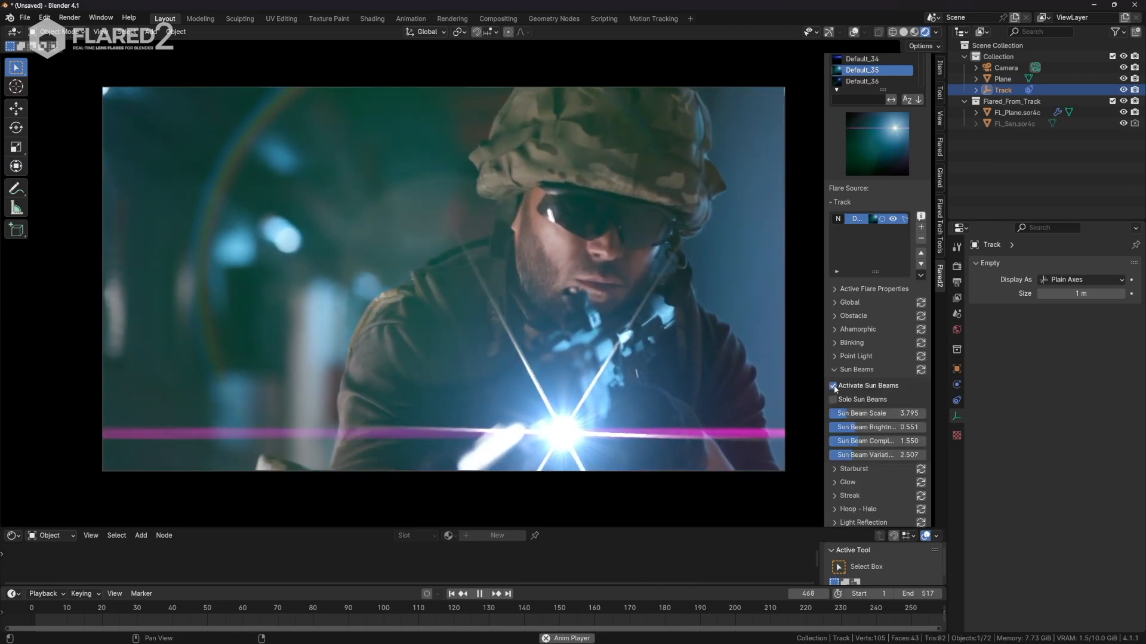
pyautogui.click(833, 386)
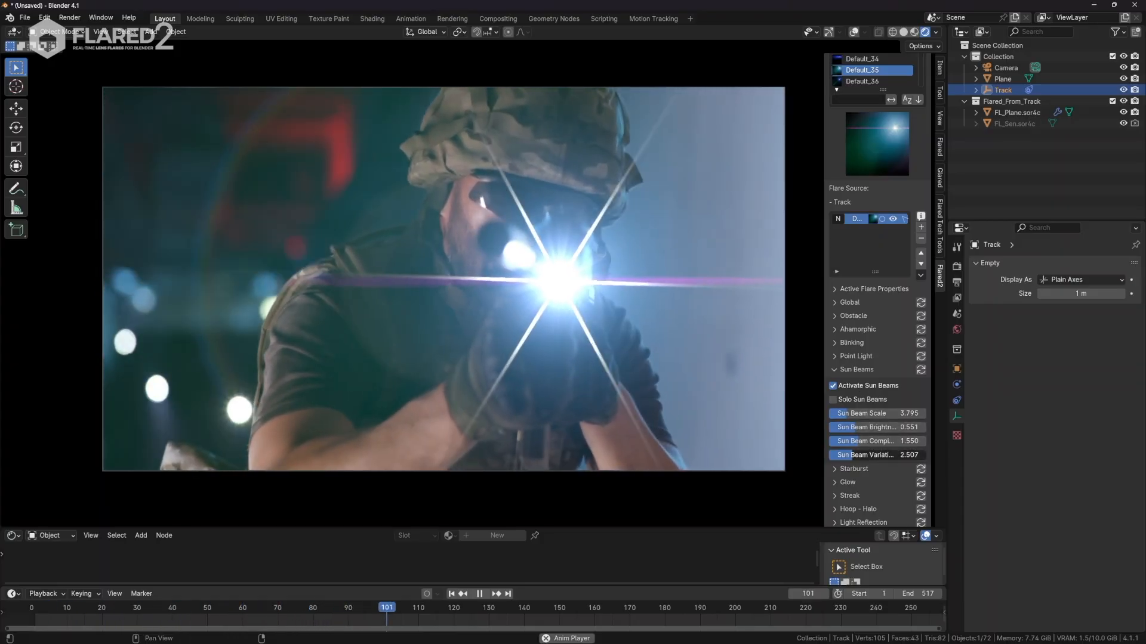
pyautogui.moveTo(843, 454); pyautogui.dragTo(830, 454)
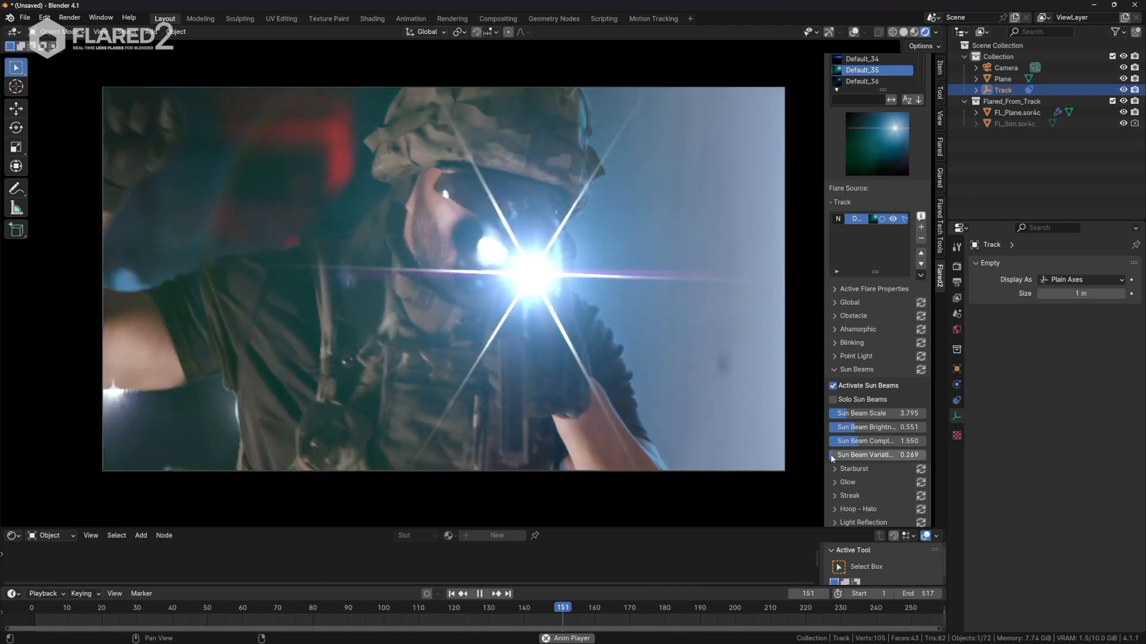
# - Solo the sun beams, set their Complexity to 1.139, and return to the full flare
pyautogui.click(856, 398)
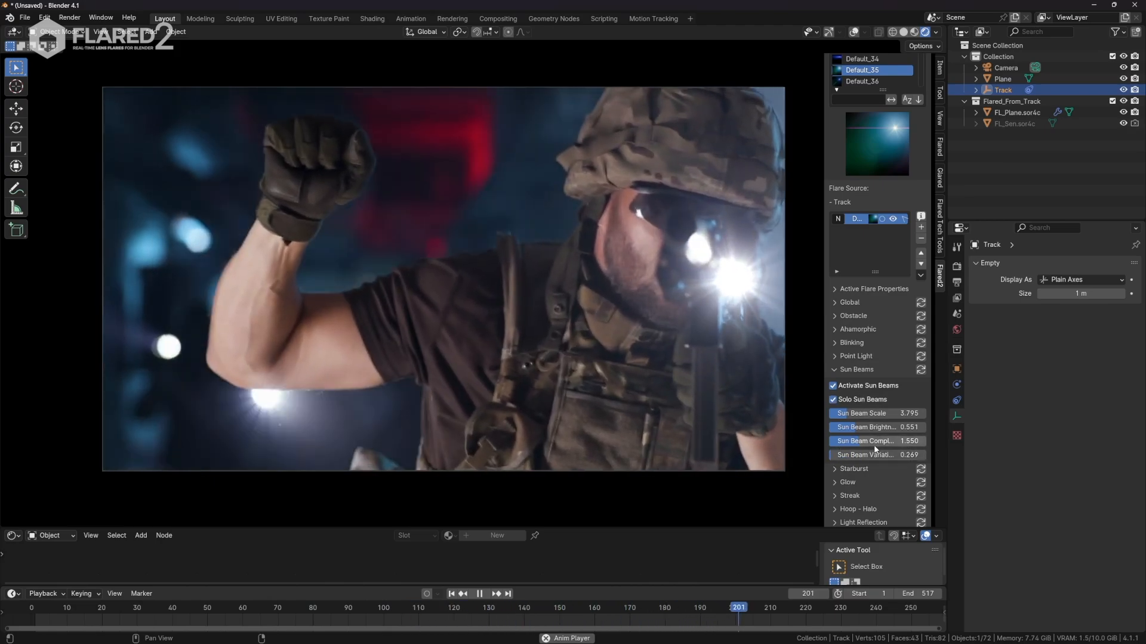
pyautogui.moveTo(859, 441); pyautogui.dragTo(850, 441)
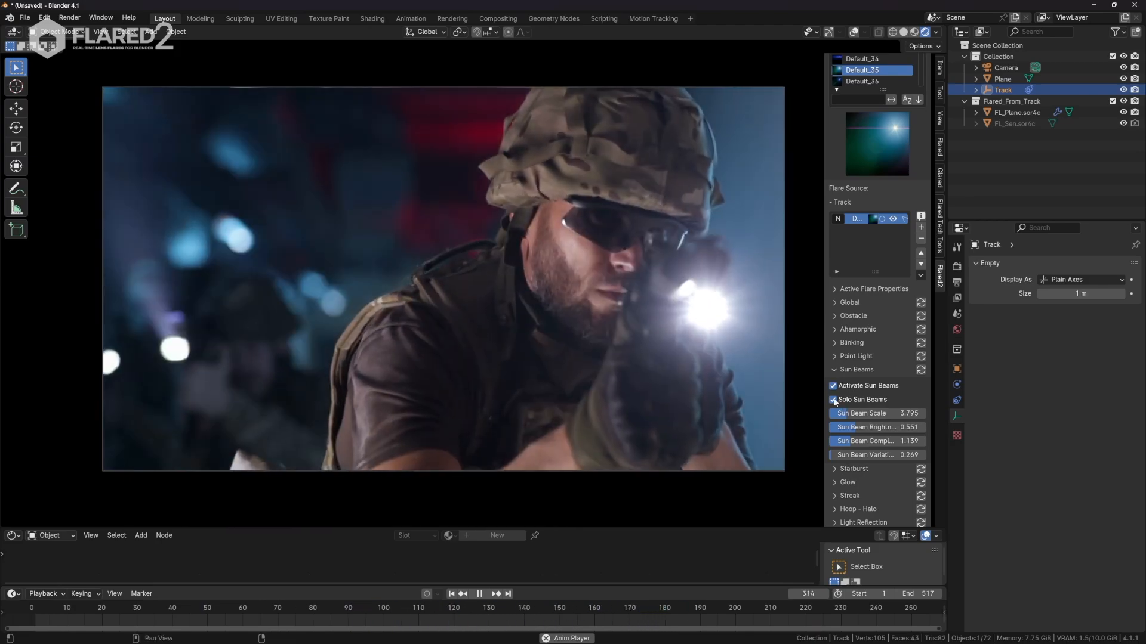
pyautogui.click(834, 400)
pyautogui.click(842, 369)
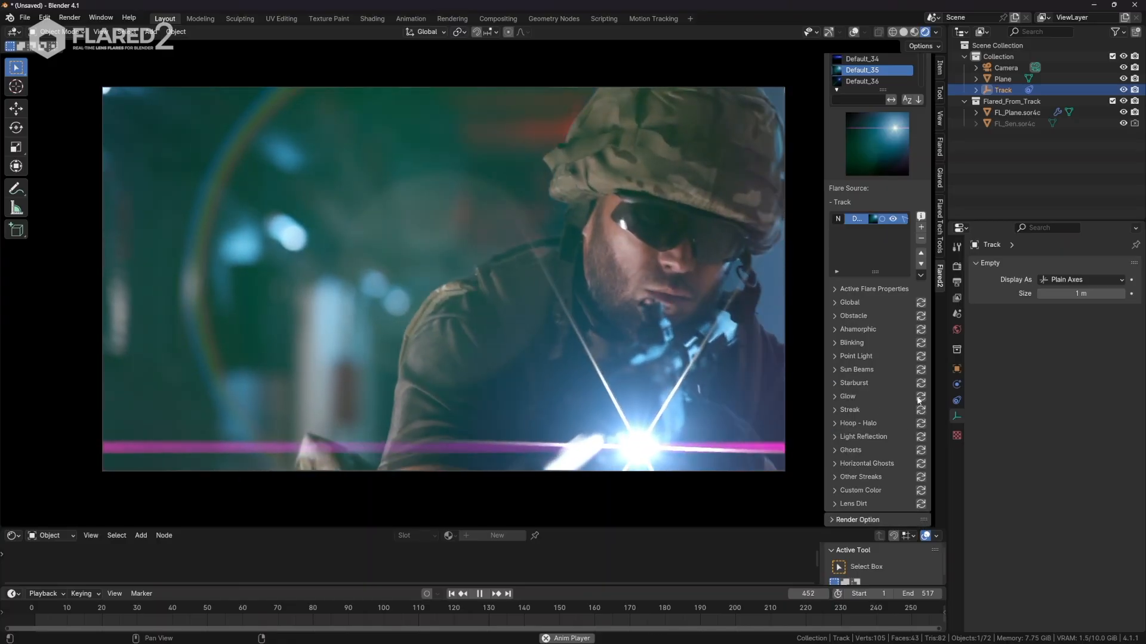
# - Widen the flare settings area to show full parameter names and set the Horizontal Ghosts Hue to 0.817
pyautogui.click(835, 464)
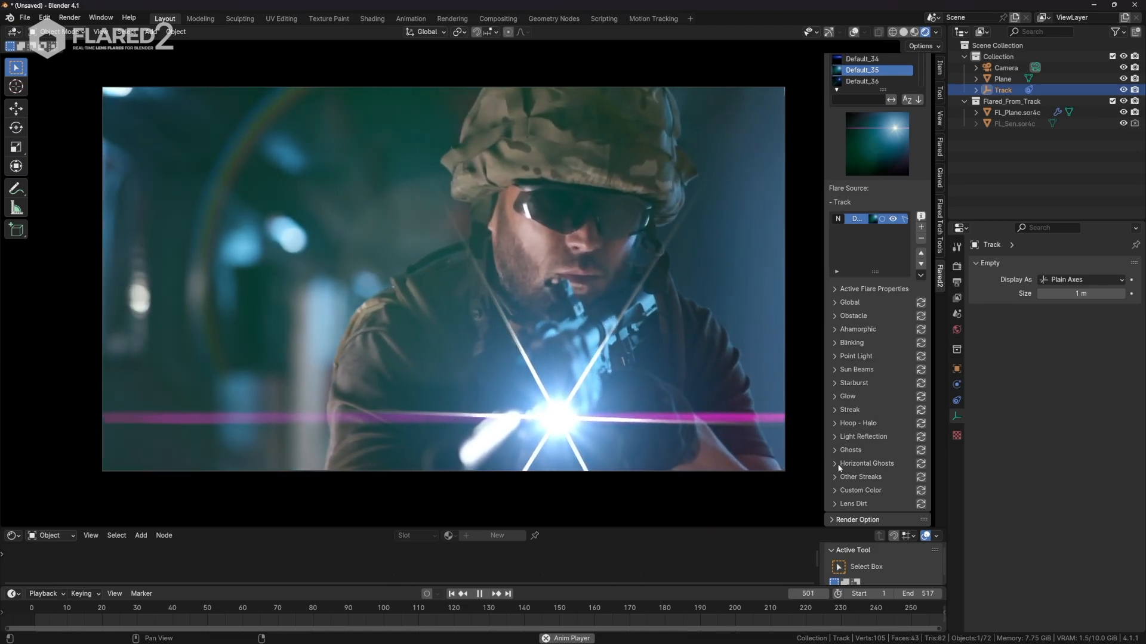
pyautogui.scroll(-3, 835, 463)
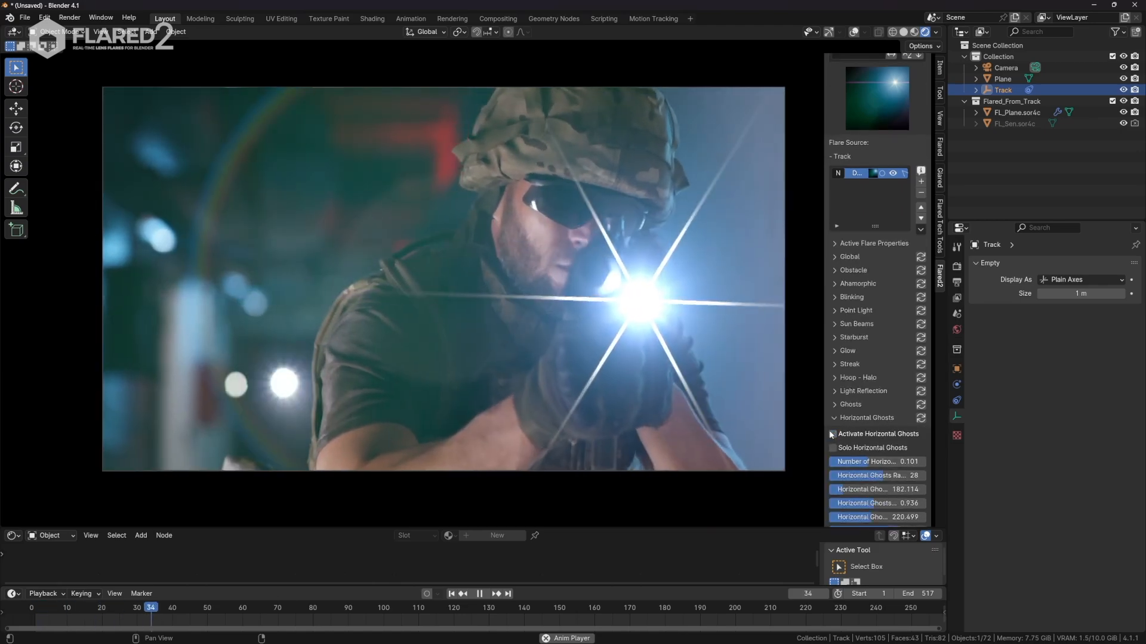
pyautogui.scroll(-7, 830, 436)
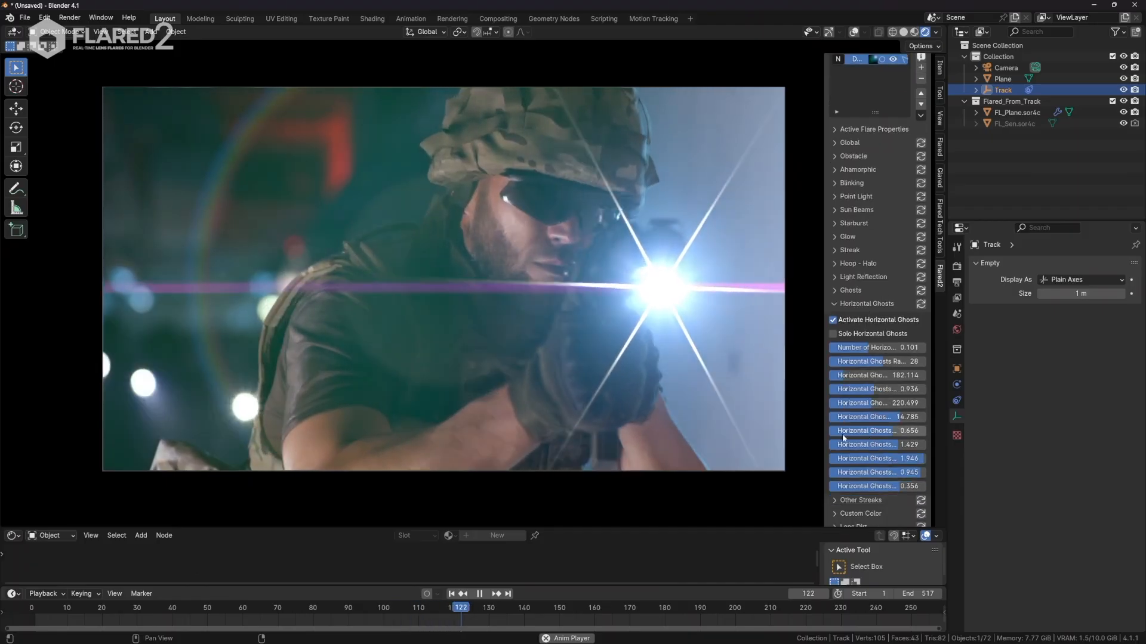
pyautogui.moveTo(824, 434); pyautogui.dragTo(775, 436)
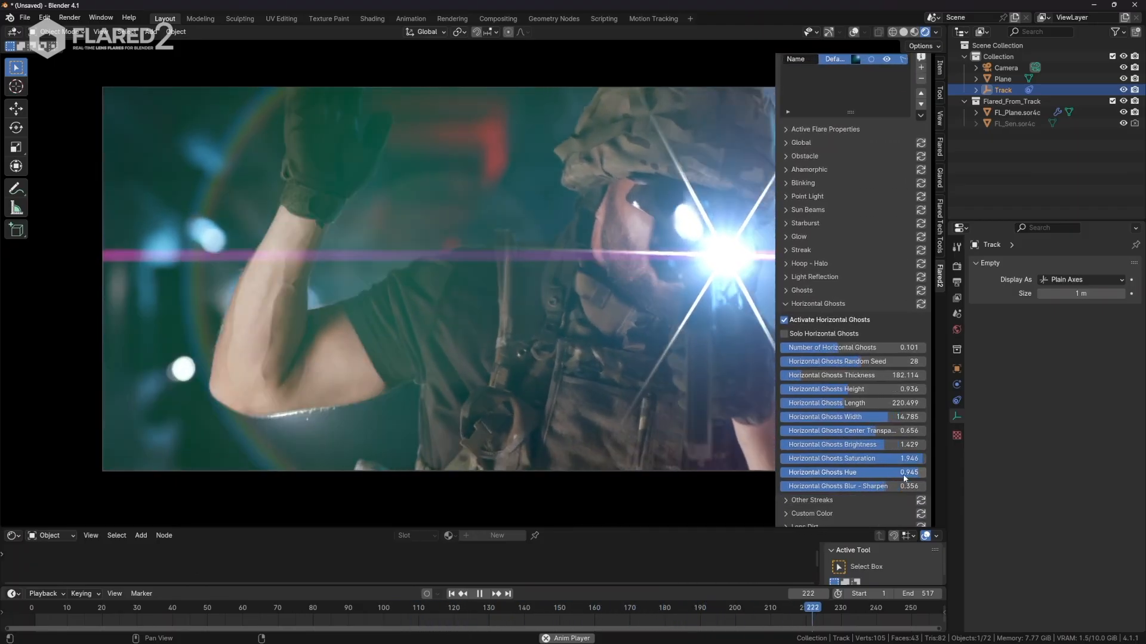
pyautogui.moveTo(918, 472); pyautogui.dragTo(899, 472)
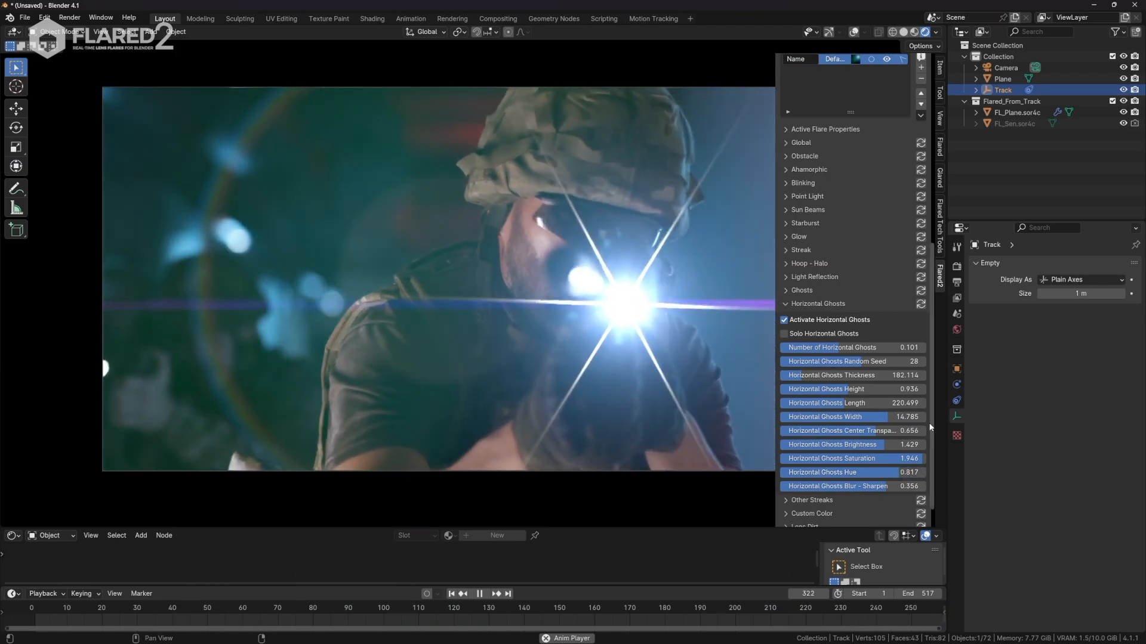
pyautogui.click(787, 306)
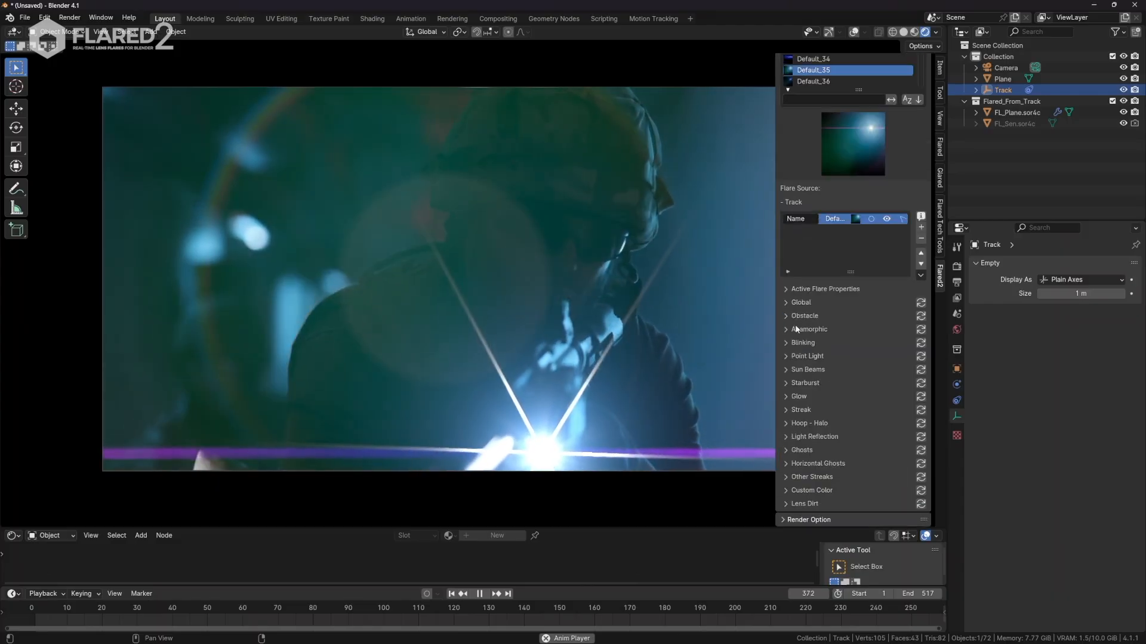
# - Toggle the flare's Ghosts element to check its effect on the footage
pyautogui.click(786, 450)
pyautogui.scroll(-3, 814, 446)
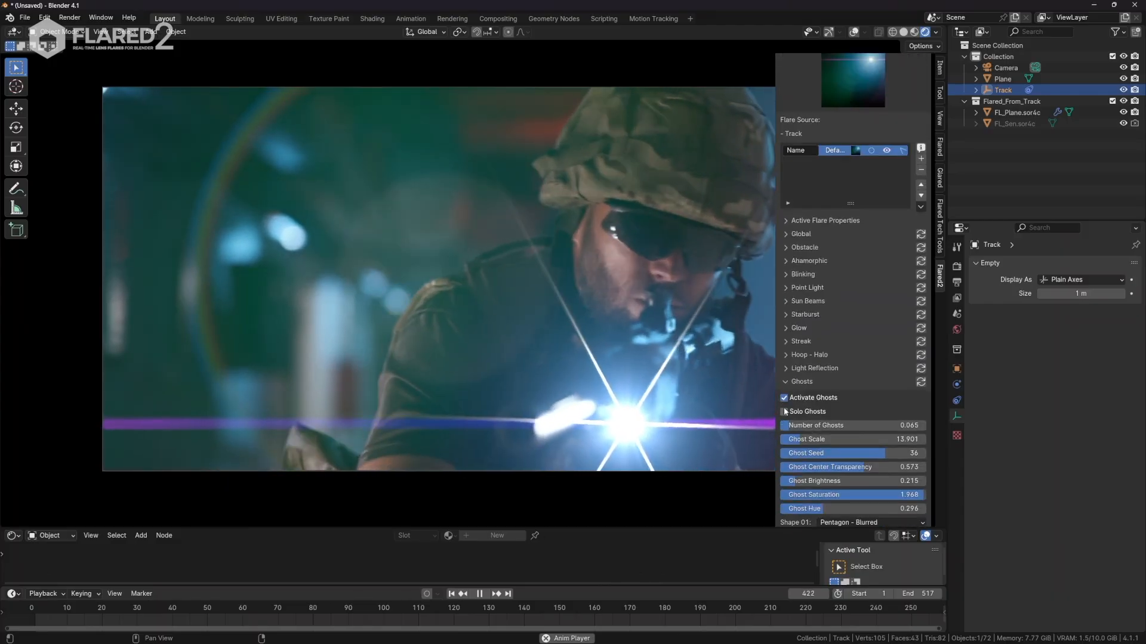
pyautogui.click(785, 398)
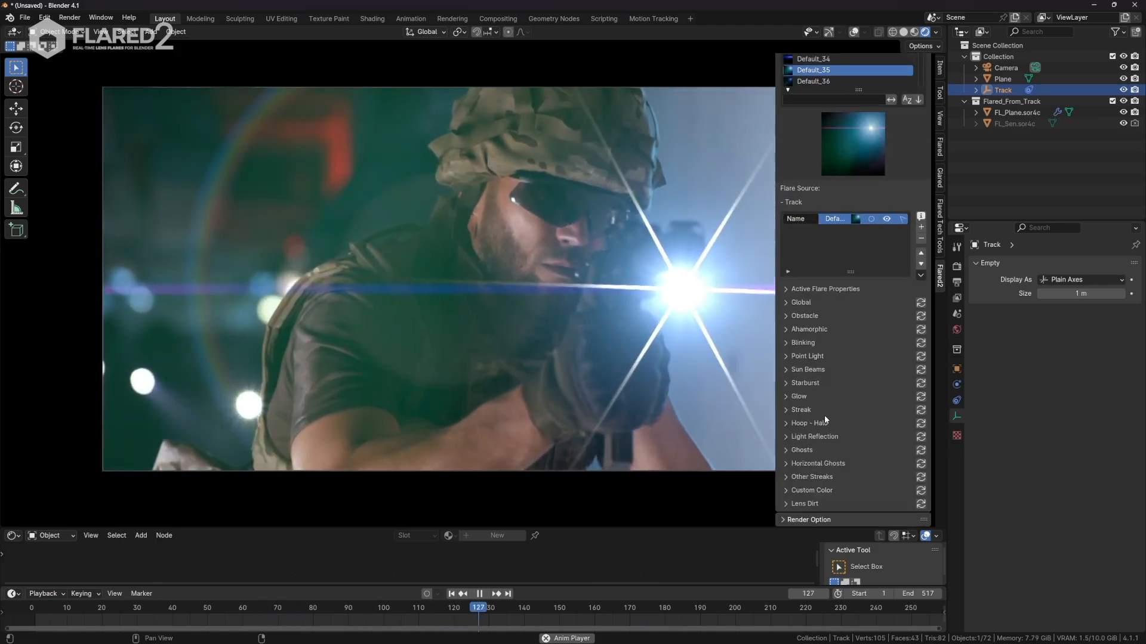
# - Set the Halo Scale to -0.100, Halo Brightness to 0.000 and Hoop Brightness to 1.094
pyautogui.click(787, 421)
pyautogui.scroll(-3, 833, 423)
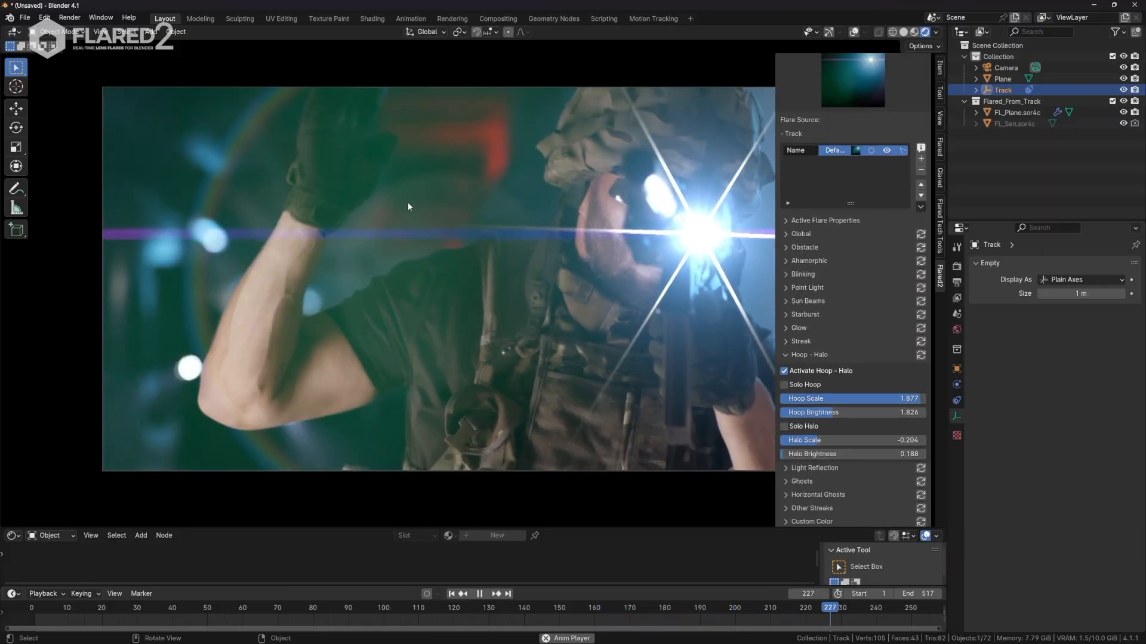
pyautogui.moveTo(835, 440); pyautogui.dragTo(781, 454)
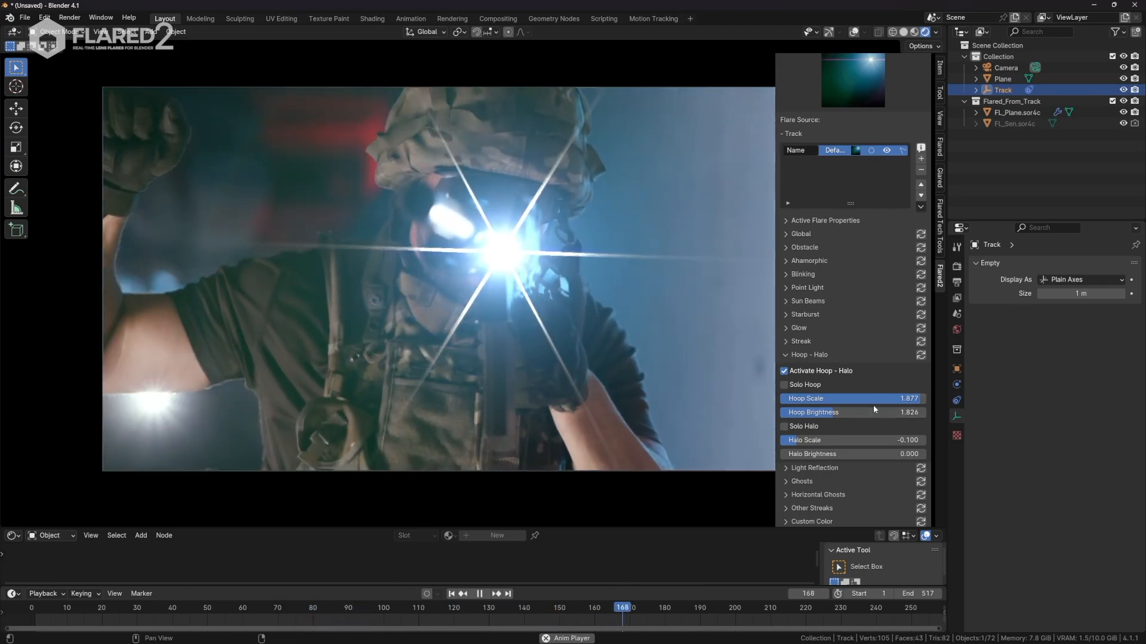
pyautogui.moveTo(862, 413); pyautogui.dragTo(806, 412)
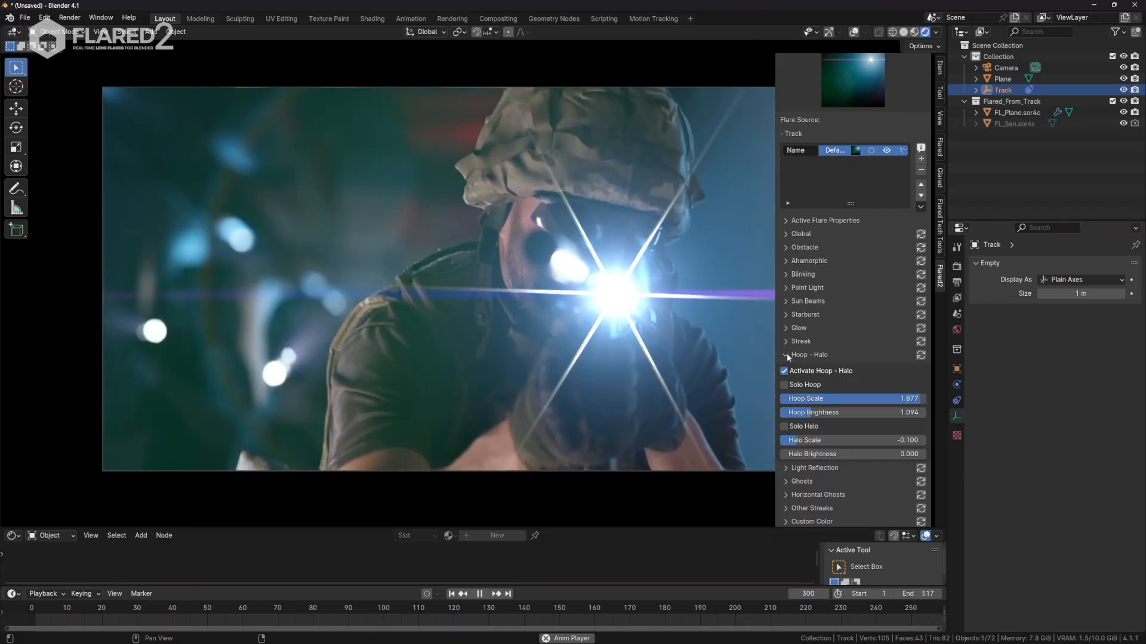
pyautogui.click(785, 354)
# - Toggle the light reflection to compare, and set its Scale to 0.816 and Brightness to 3.000
pyautogui.click(785, 436)
pyautogui.scroll(-2, 785, 418)
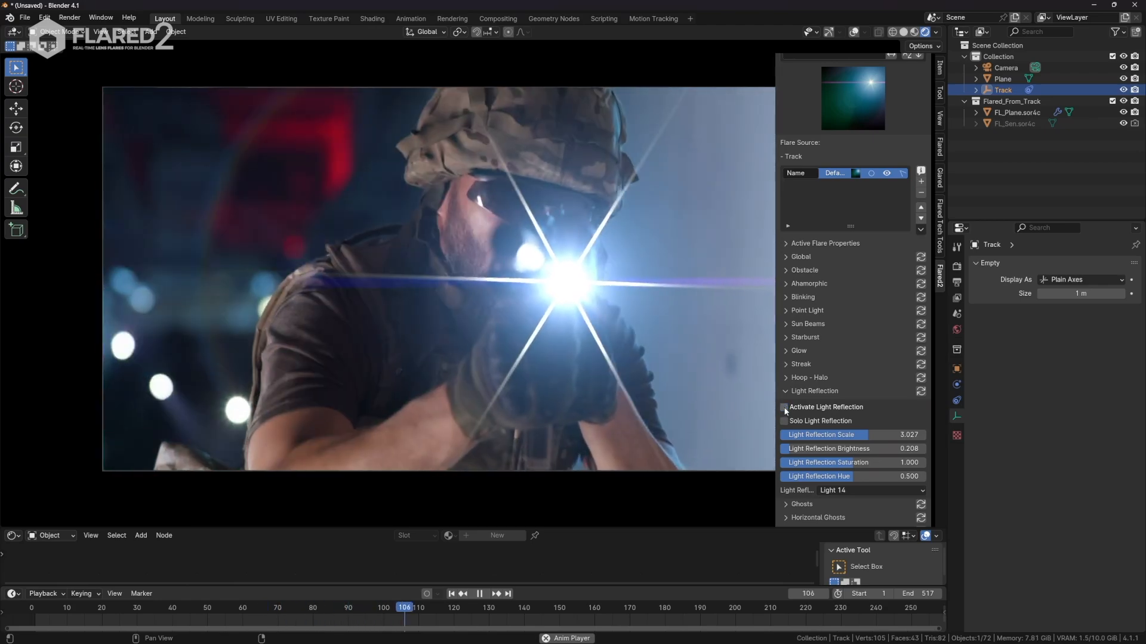
pyautogui.click(784, 408)
pyautogui.click(784, 408)
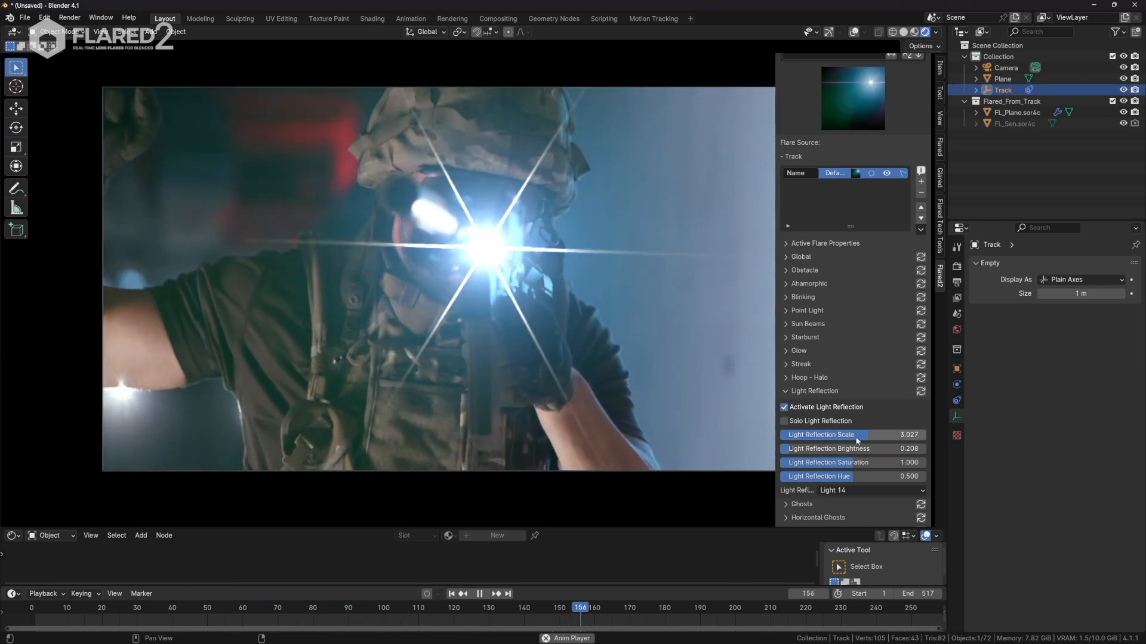
pyautogui.moveTo(857, 436); pyautogui.dragTo(926, 449)
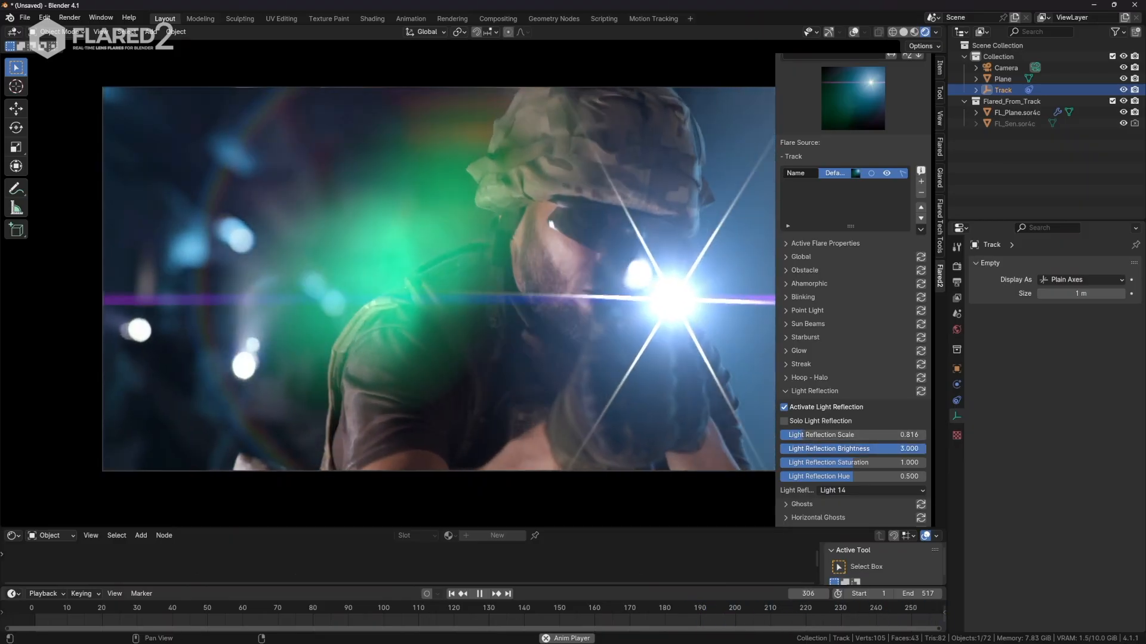
# - Switch the light reflection type to Light 22 with Scale 0.481, Brightness 0.805, Saturation 0.915 and Hue 1.000
pyautogui.scroll(-2, 857, 380)
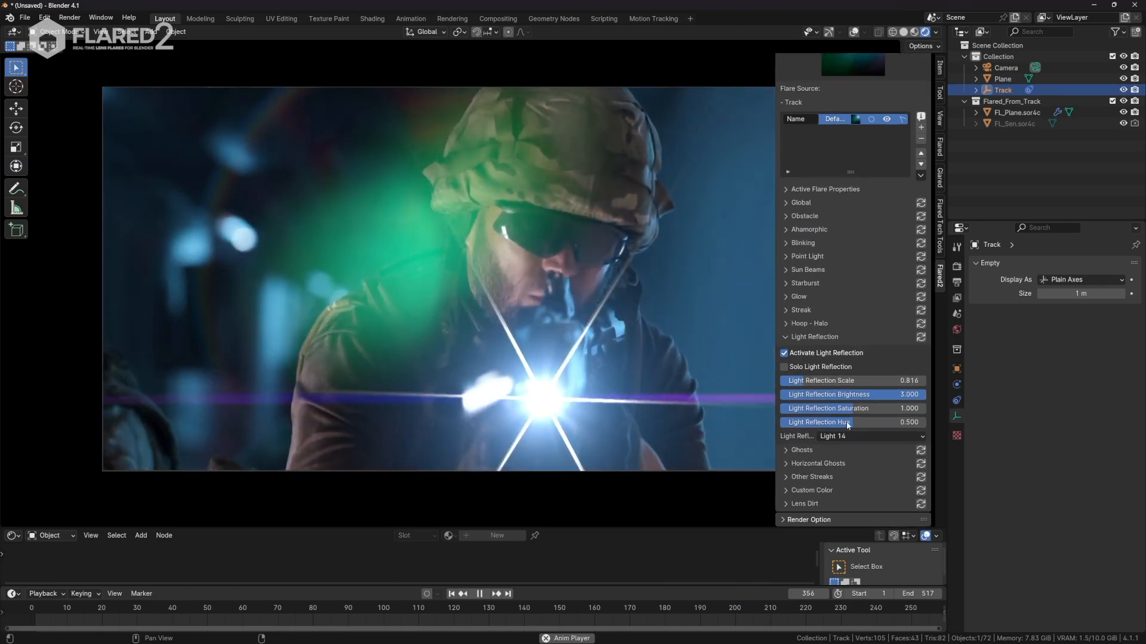
pyautogui.click(841, 438)
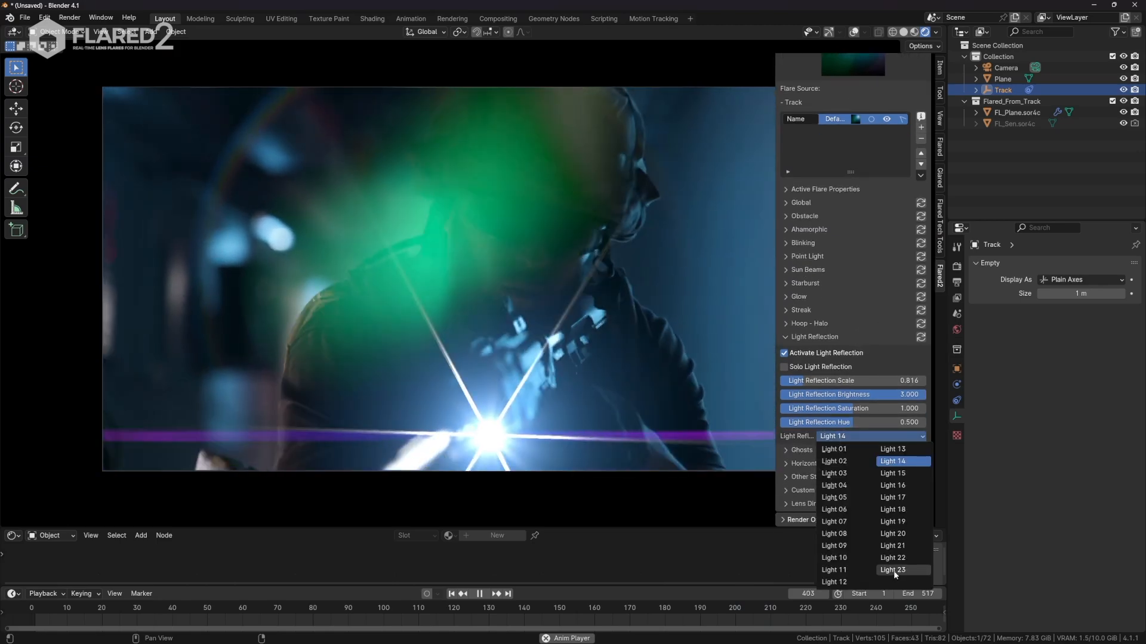
pyautogui.click(894, 571)
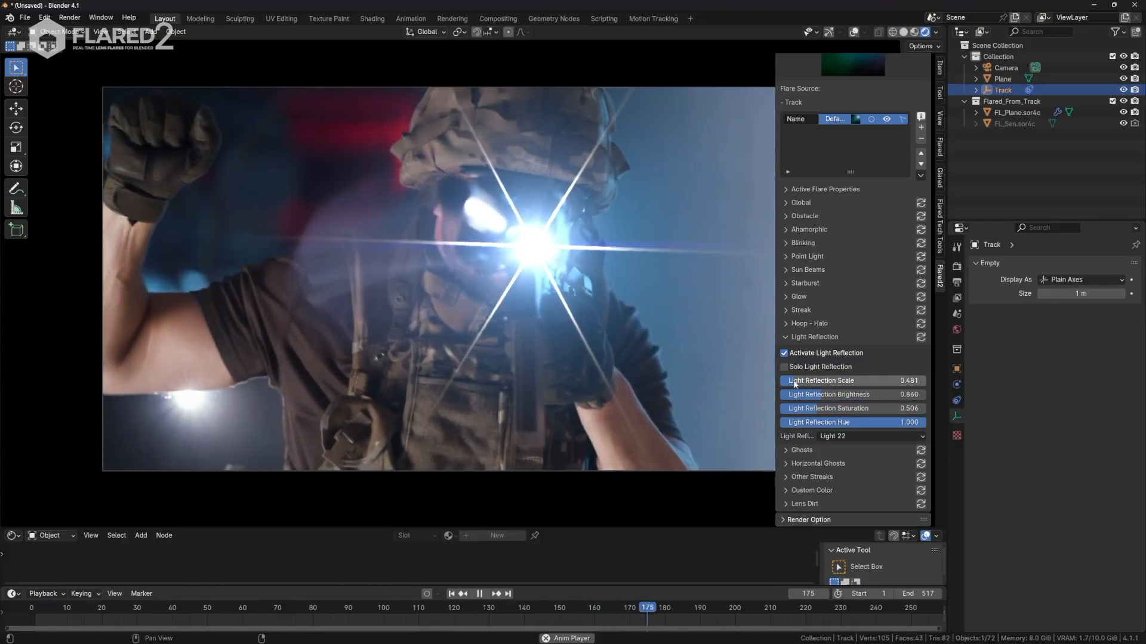
pyautogui.moveTo(828, 409); pyautogui.dragTo(708, 425)
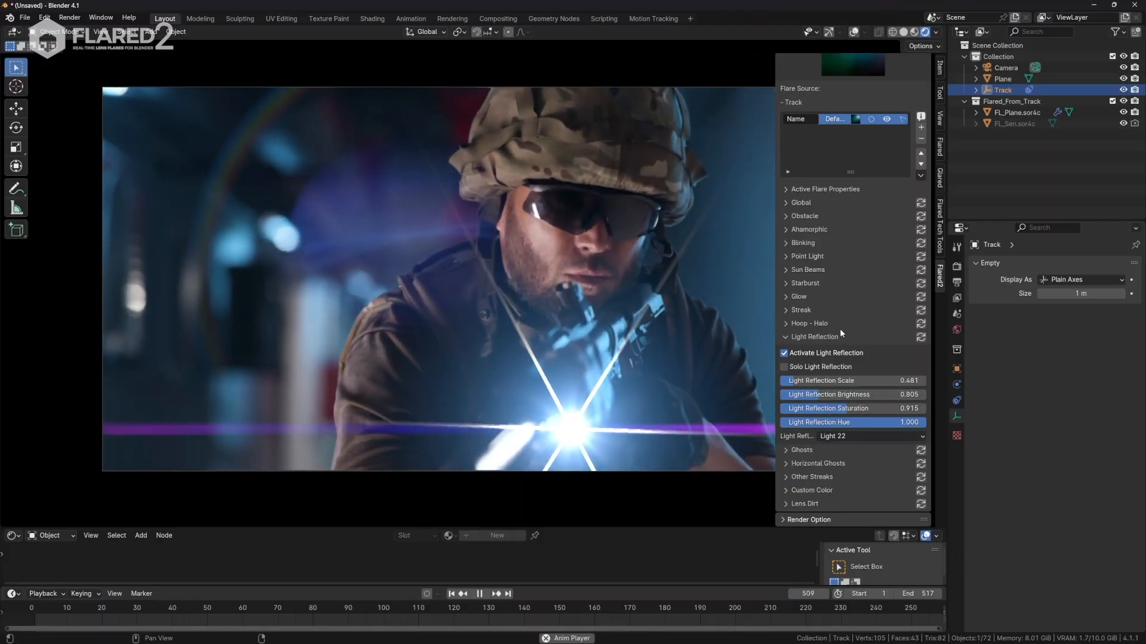
pyautogui.click(787, 337)
# - Set the flare's Horizontal Ghosts Thickness to 332.108
pyautogui.scroll(3, 786, 338)
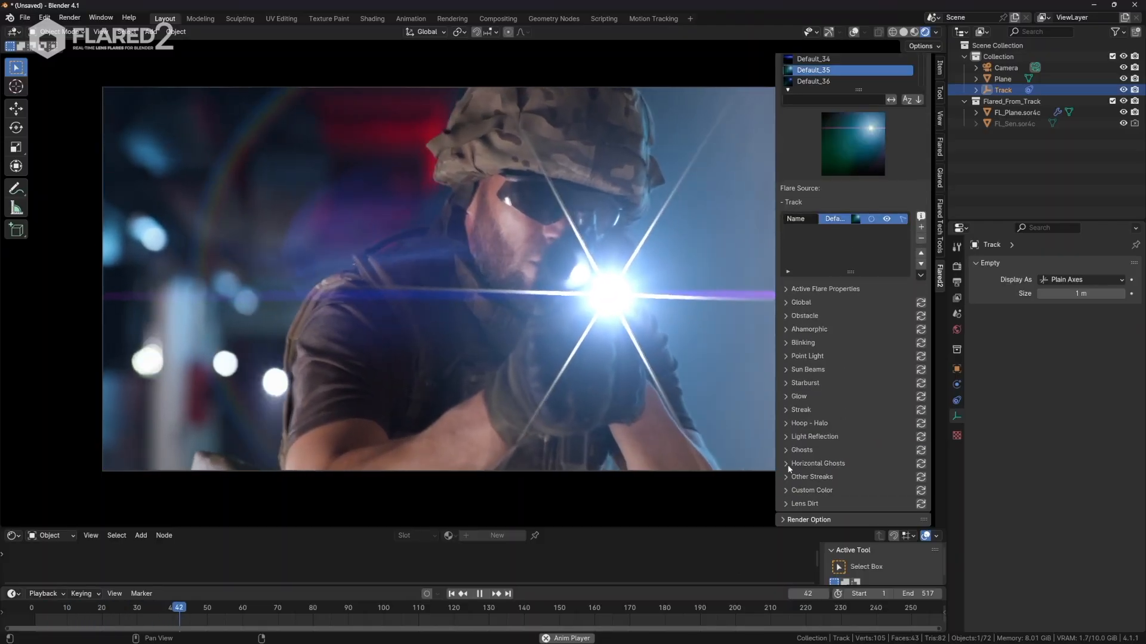
pyautogui.click(786, 464)
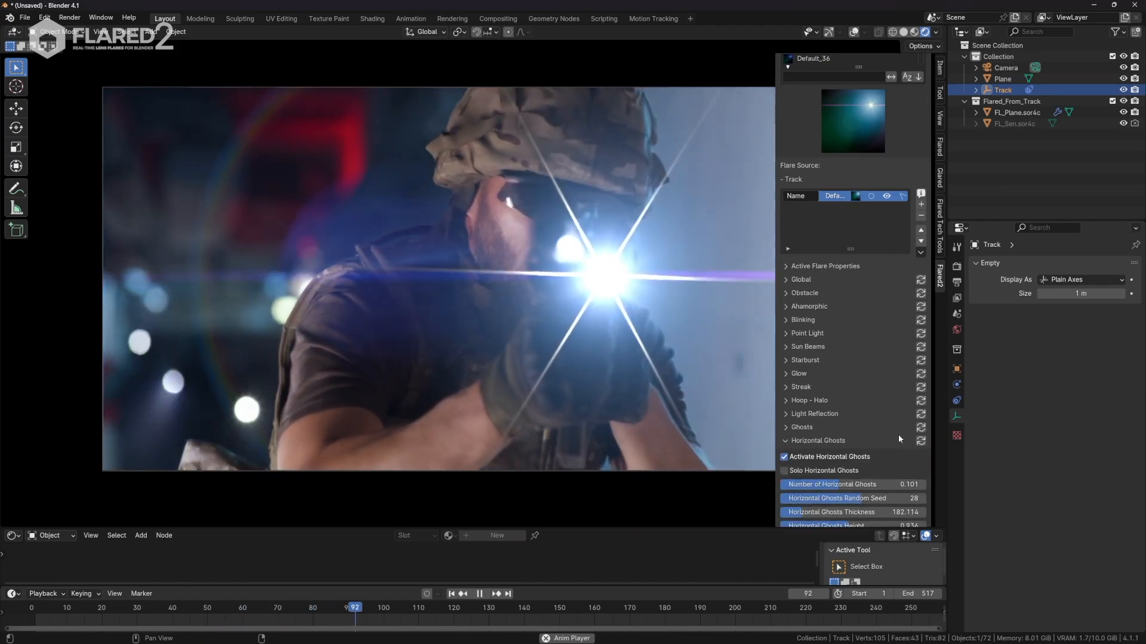
pyautogui.scroll(-5, 897, 434)
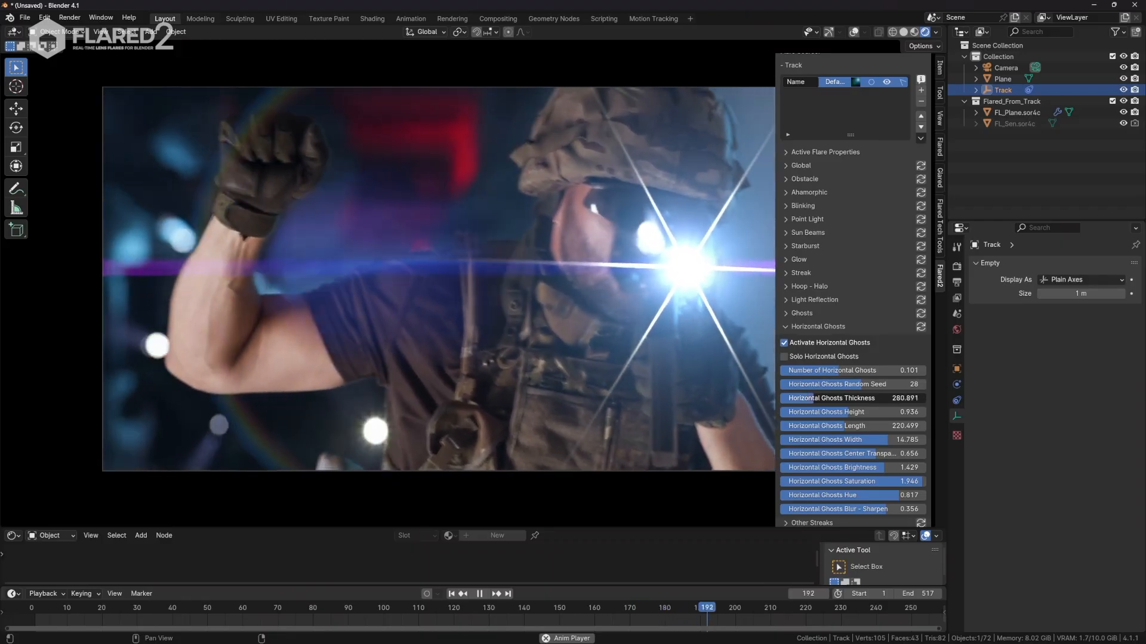
pyautogui.moveTo(847, 398); pyautogui.dragTo(883, 398)
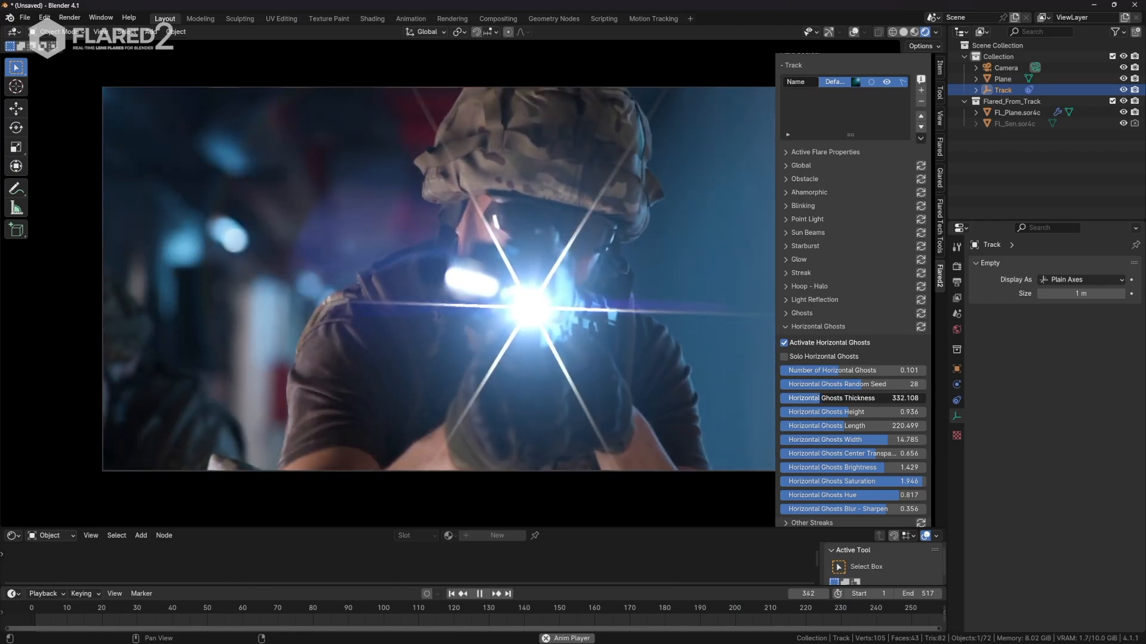
pyautogui.click(788, 336)
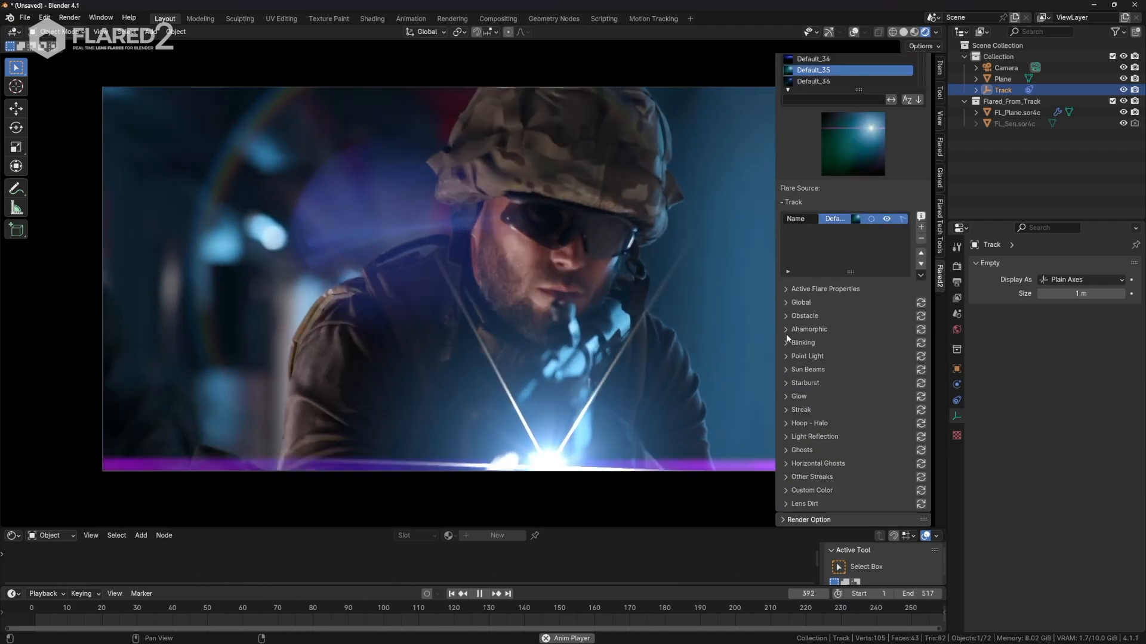
# - Activate the flare's Ghosts and set Ghost Center Transparency to 0.878, Brightness to 1.197 and Hue to 0.187
pyautogui.click(785, 450)
pyautogui.scroll(-4, 821, 442)
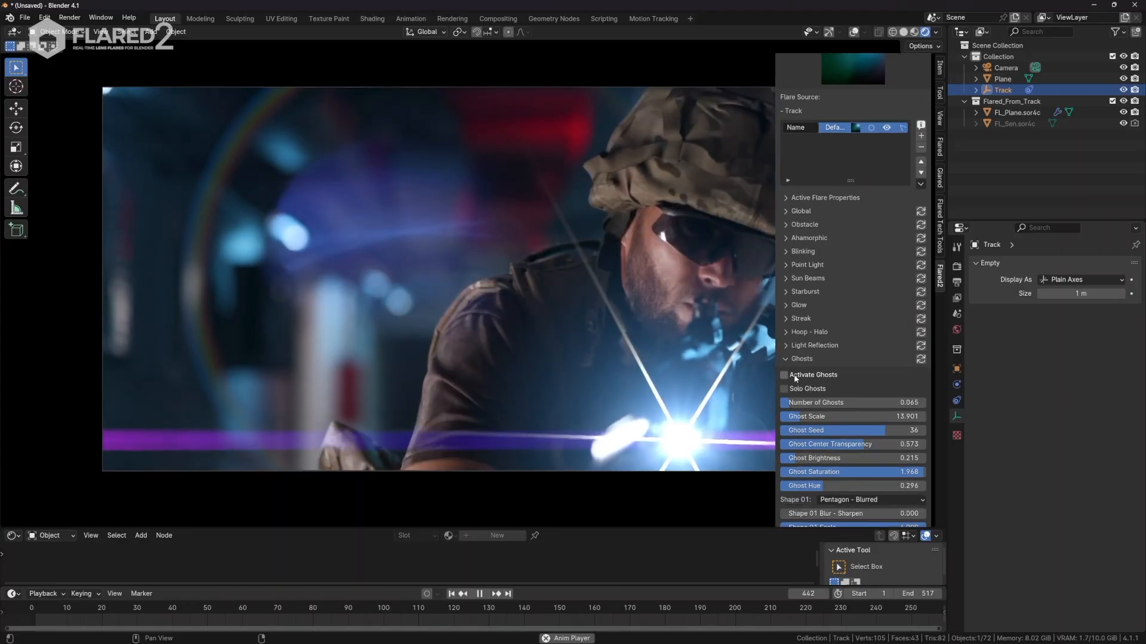
pyautogui.click(793, 374)
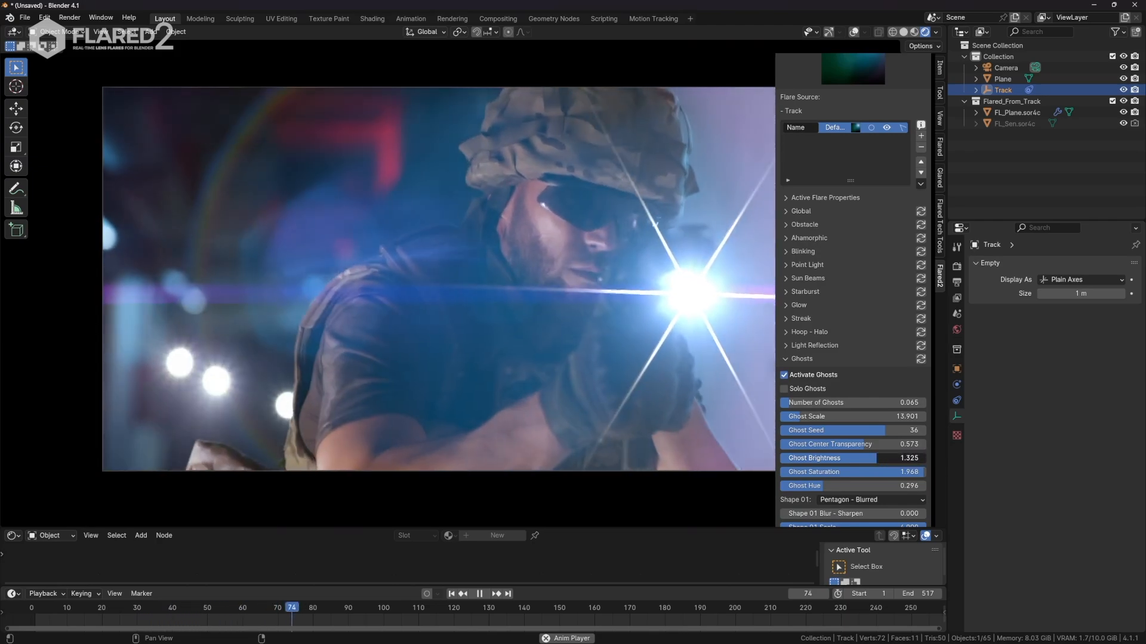
pyautogui.moveTo(876, 458); pyautogui.dragTo(901, 457)
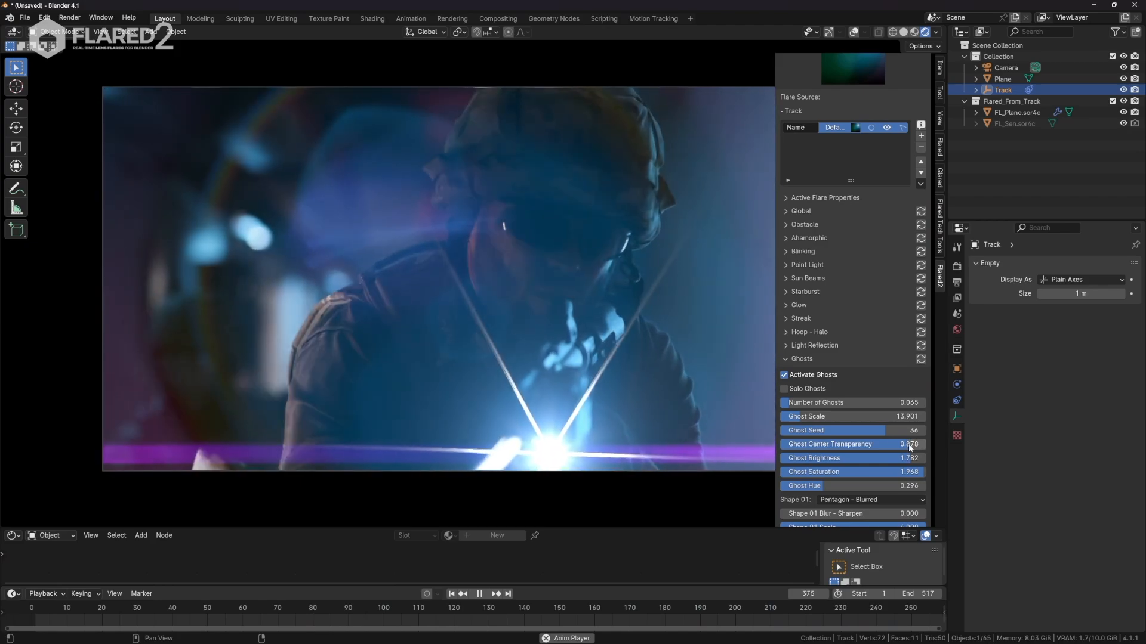
pyautogui.scroll(-3, 851, 424)
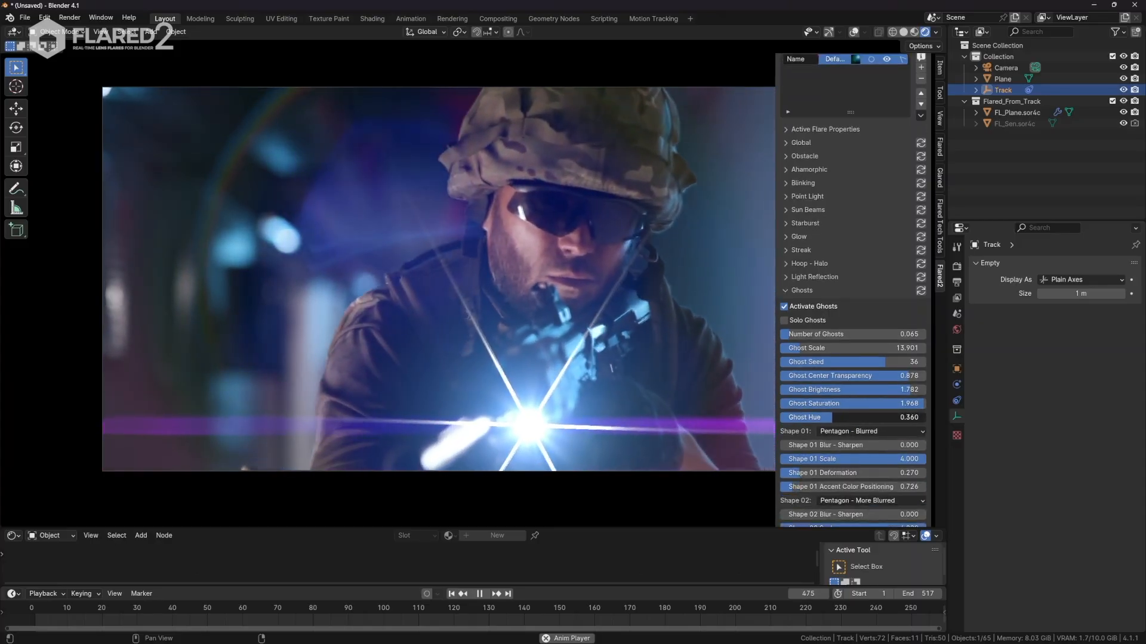
pyautogui.moveTo(830, 417); pyautogui.dragTo(828, 417)
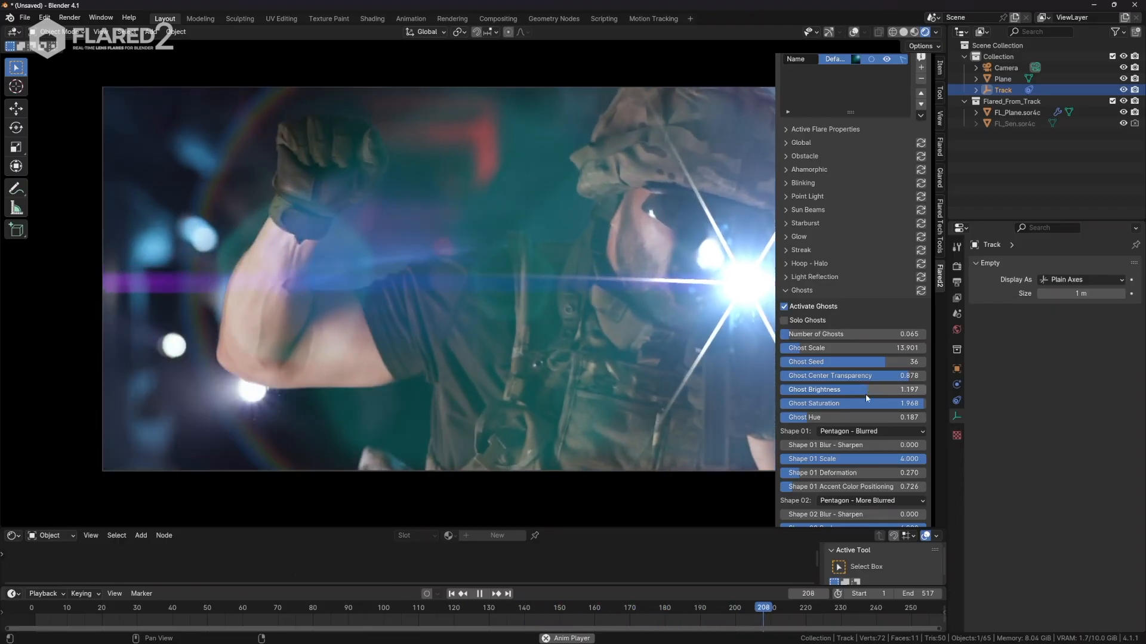
# - Set Number of Ghosts to 0.217, Ghost Scale 7.194, Seed 21, Brightness 0.666, Shape 01 Scale 1.878 and Shape 02 Scale 2.476
pyautogui.scroll(-2, 833, 440)
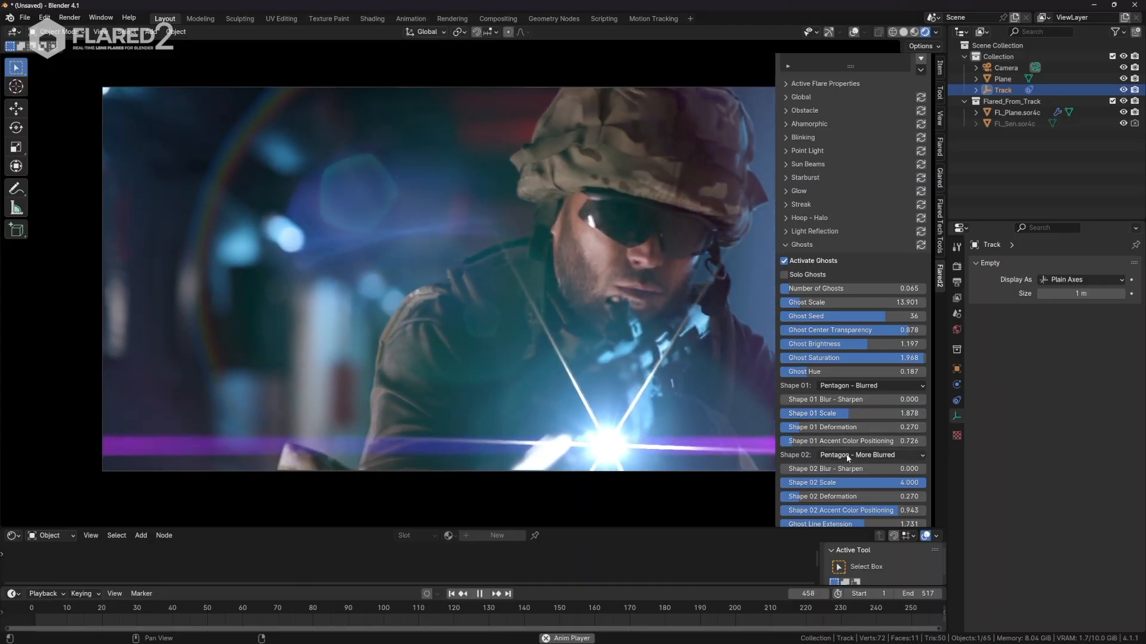
pyautogui.scroll(-2, 847, 458)
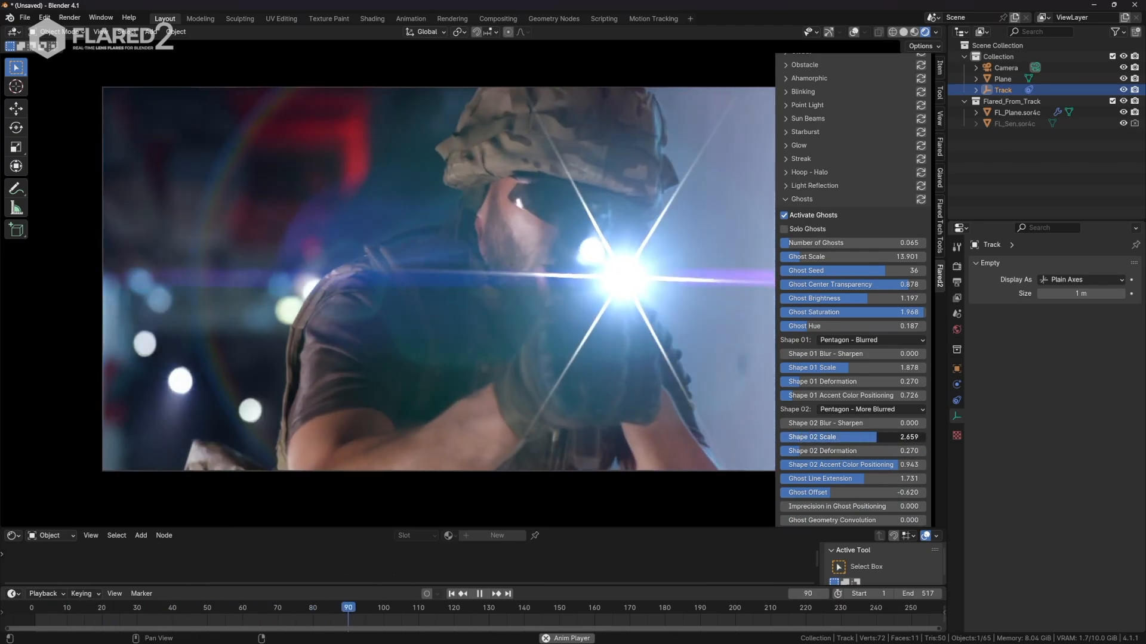
pyautogui.scroll(1, 871, 376)
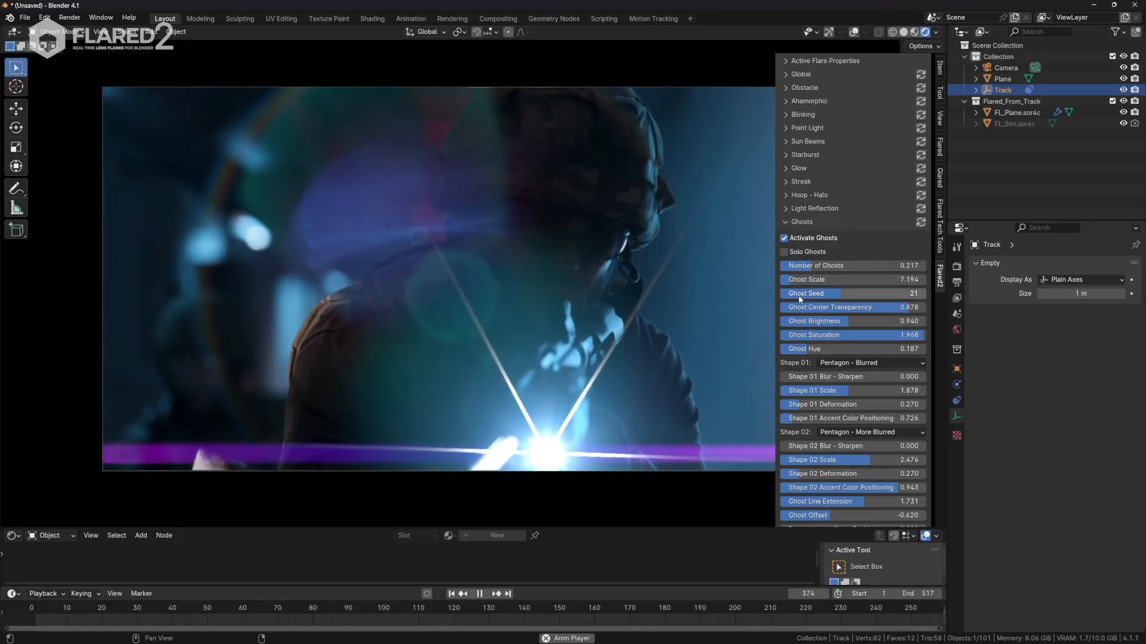
pyautogui.moveTo(833, 321); pyautogui.dragTo(811, 321)
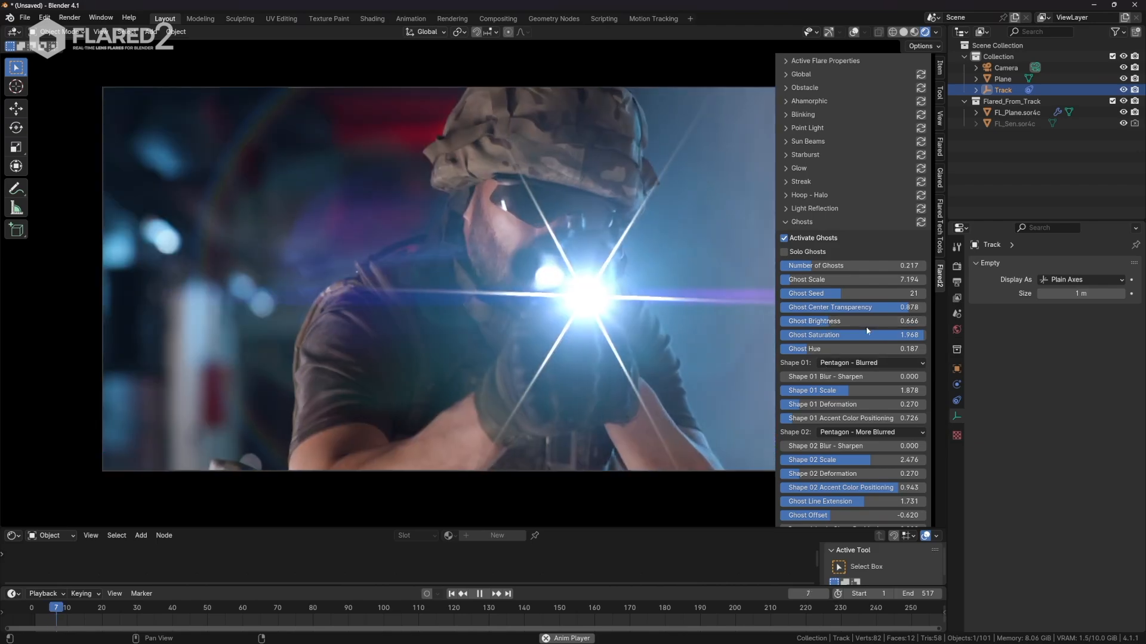
pyautogui.click(785, 222)
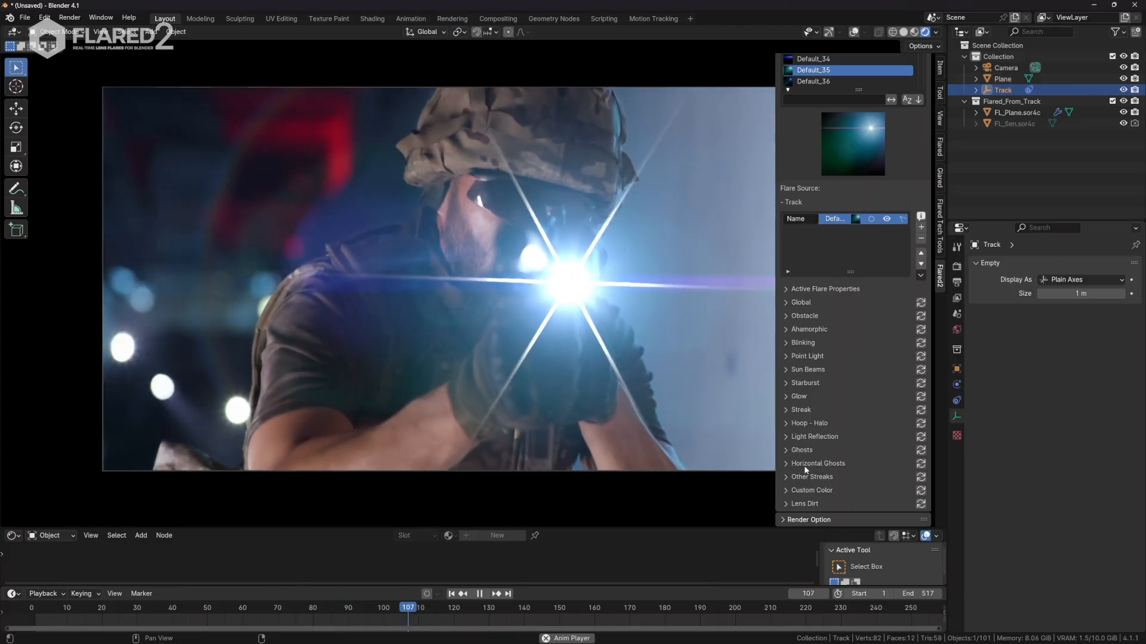
# - Activate the flare's Other Streaks element and solo it over the footage
pyautogui.click(810, 477)
pyautogui.scroll(-4, 831, 460)
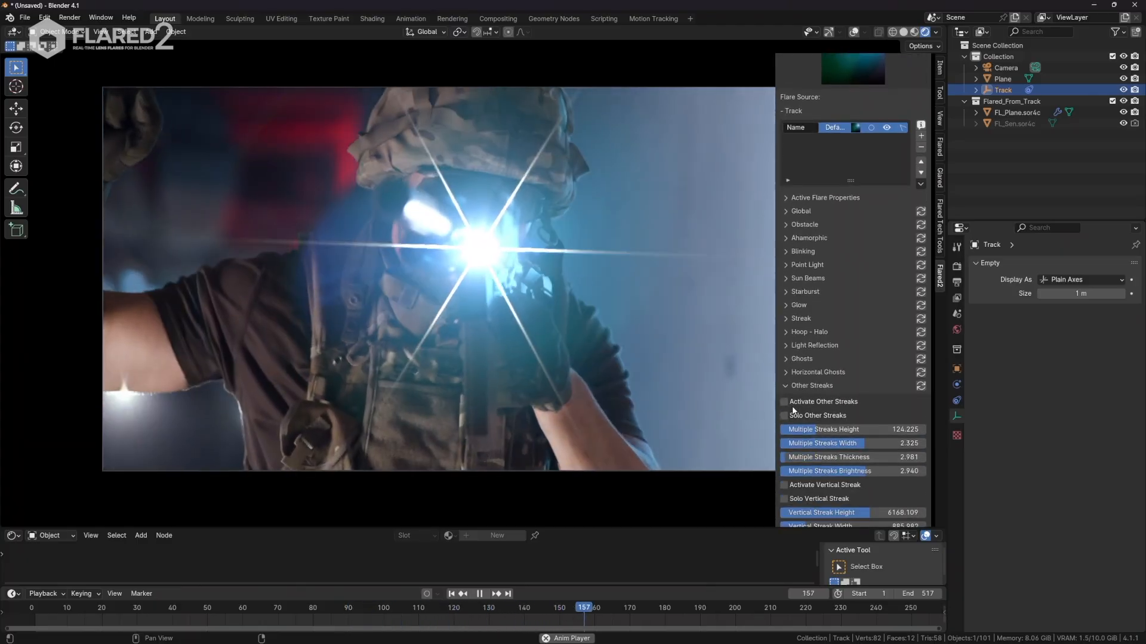
pyautogui.click(797, 402)
pyautogui.click(806, 416)
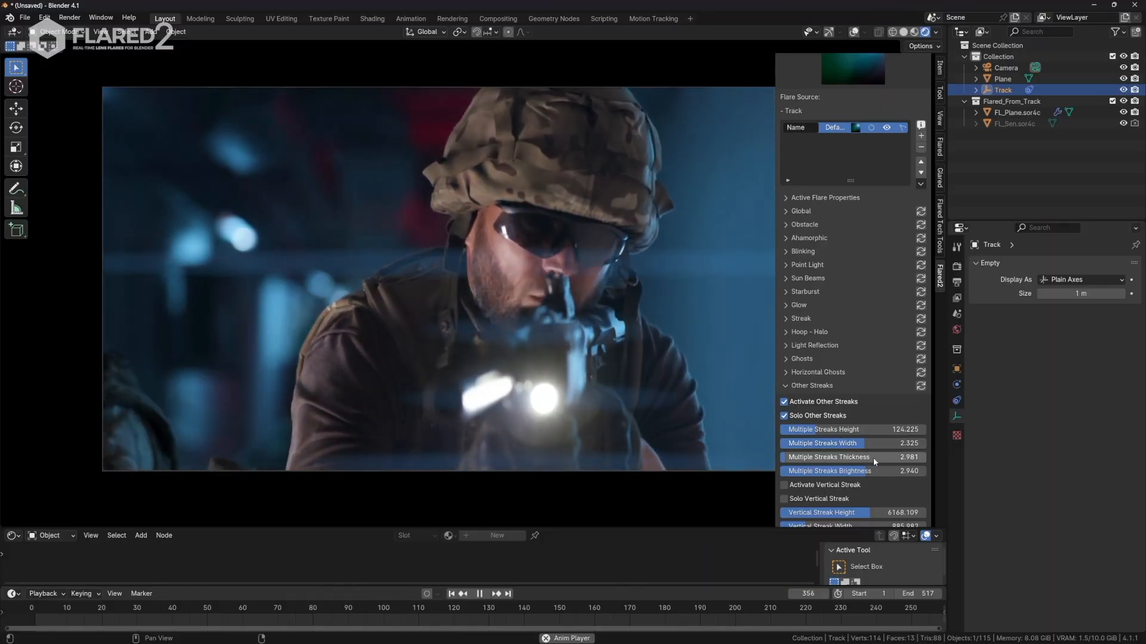
# - Set the Multiple Streaks Thickness to 1.895 and the Multiple Streaks Width to 20
pyautogui.moveTo(872, 457); pyautogui.dragTo(793, 458)
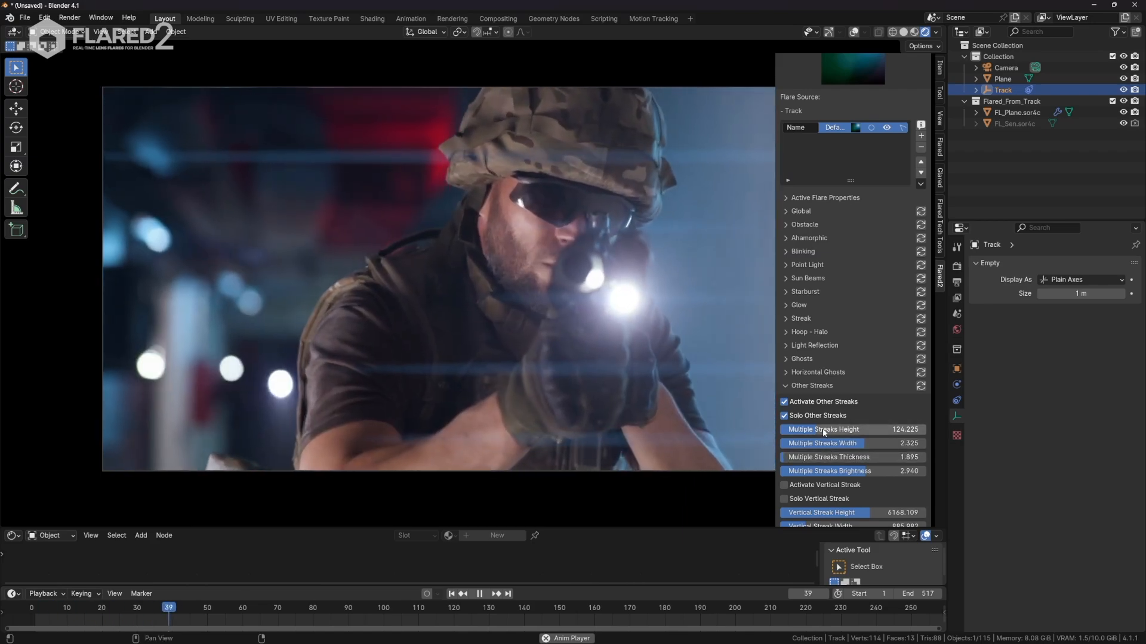
pyautogui.moveTo(822, 443); pyautogui.dragTo(883, 443)
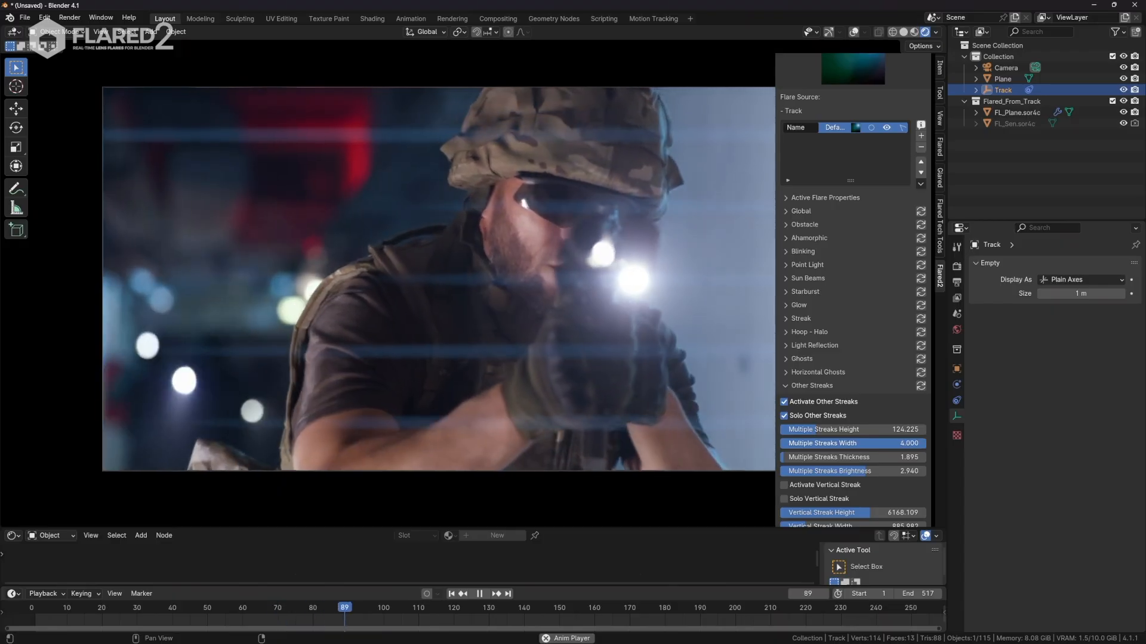
pyautogui.click(901, 443)
pyautogui.write('20')
pyautogui.press('Return')
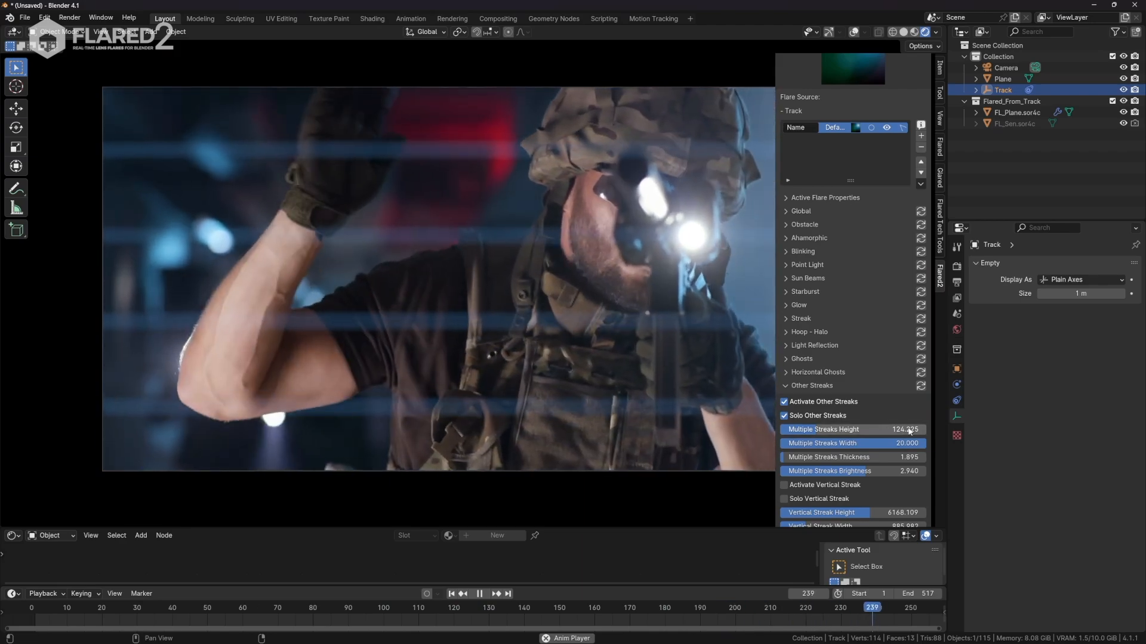
# - Set Multiple Streaks Height to 10.734 and Brightness to 1.263, and turn off solo for Other Streaks
pyautogui.moveTo(910, 432); pyautogui.dragTo(783, 429)
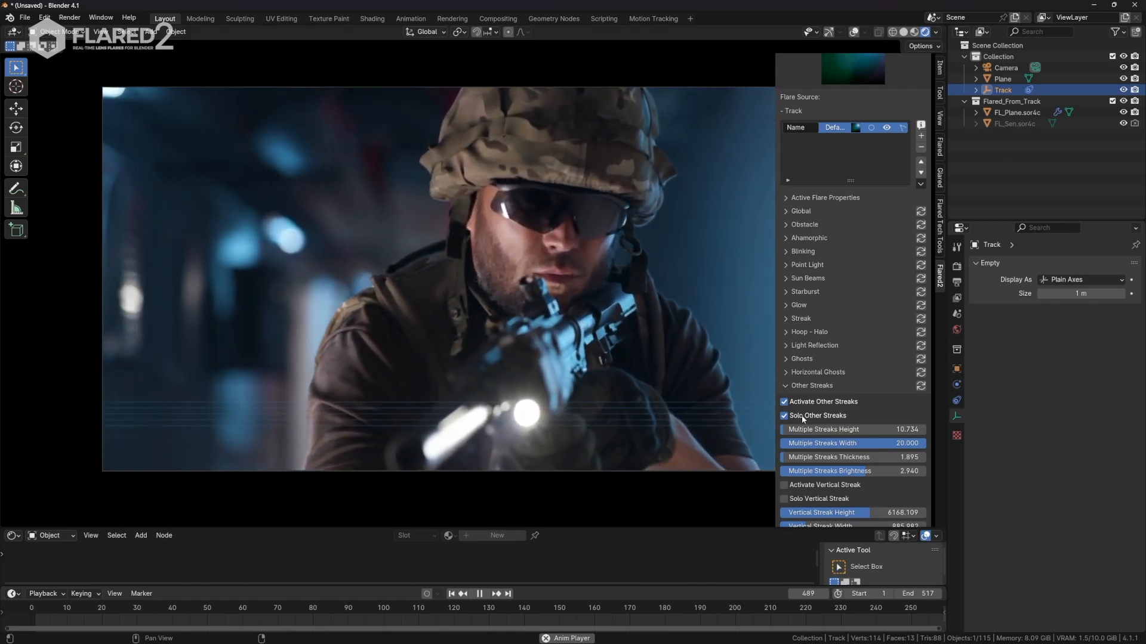
pyautogui.click(803, 417)
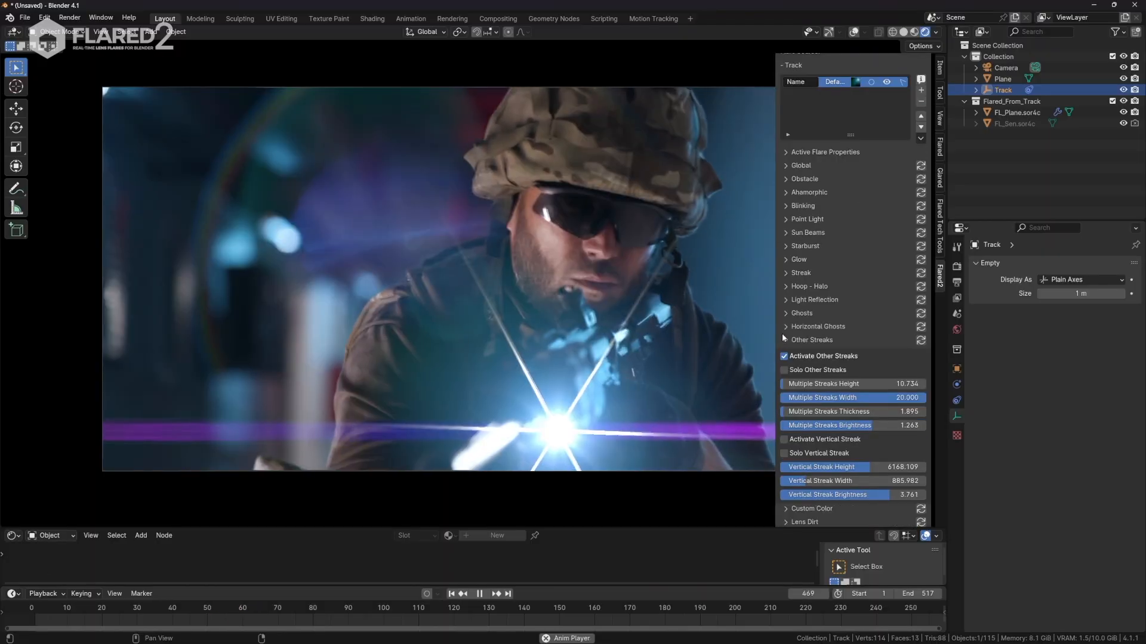
pyautogui.click(784, 339)
# - Shift the Horizontal Ghosts Hue to 0.710
pyautogui.click(799, 464)
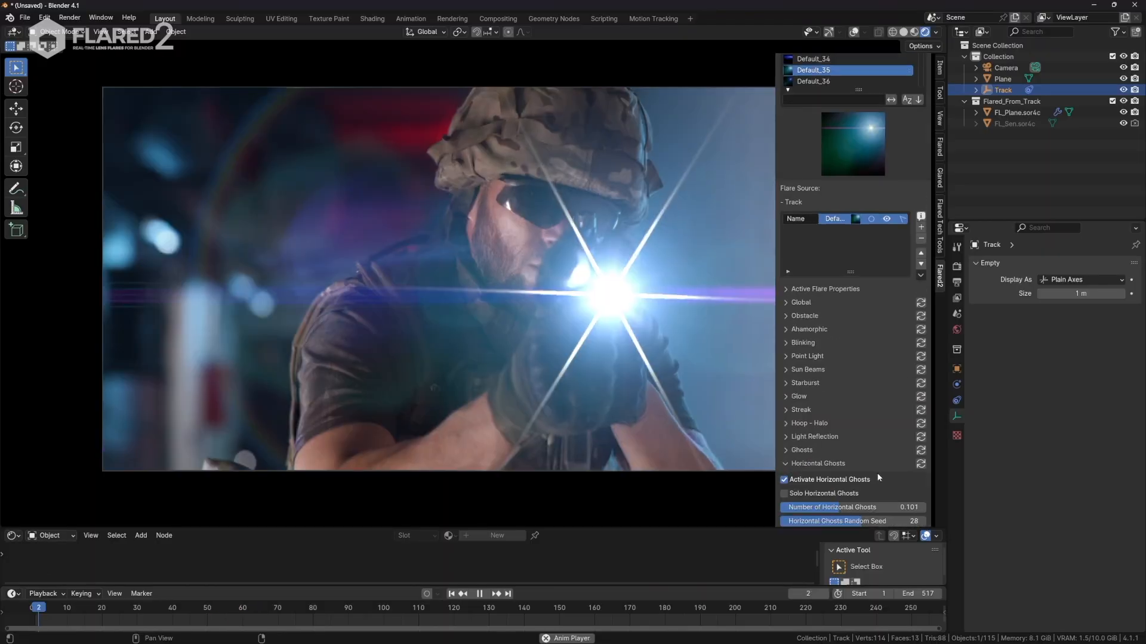
pyautogui.scroll(-4, 874, 474)
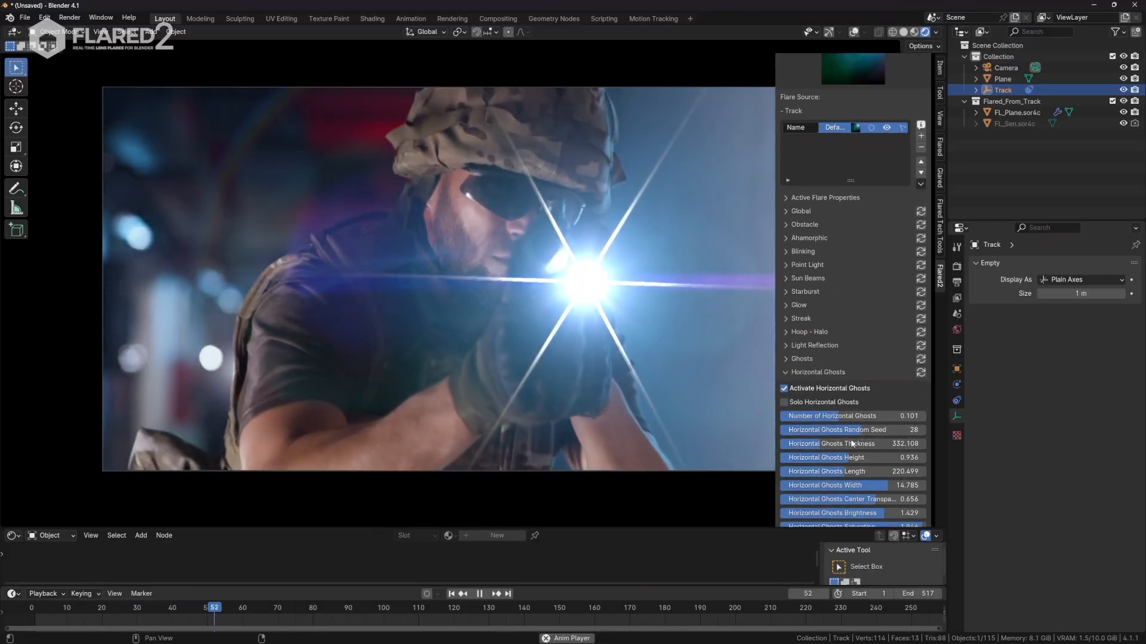
pyautogui.scroll(-3, 852, 443)
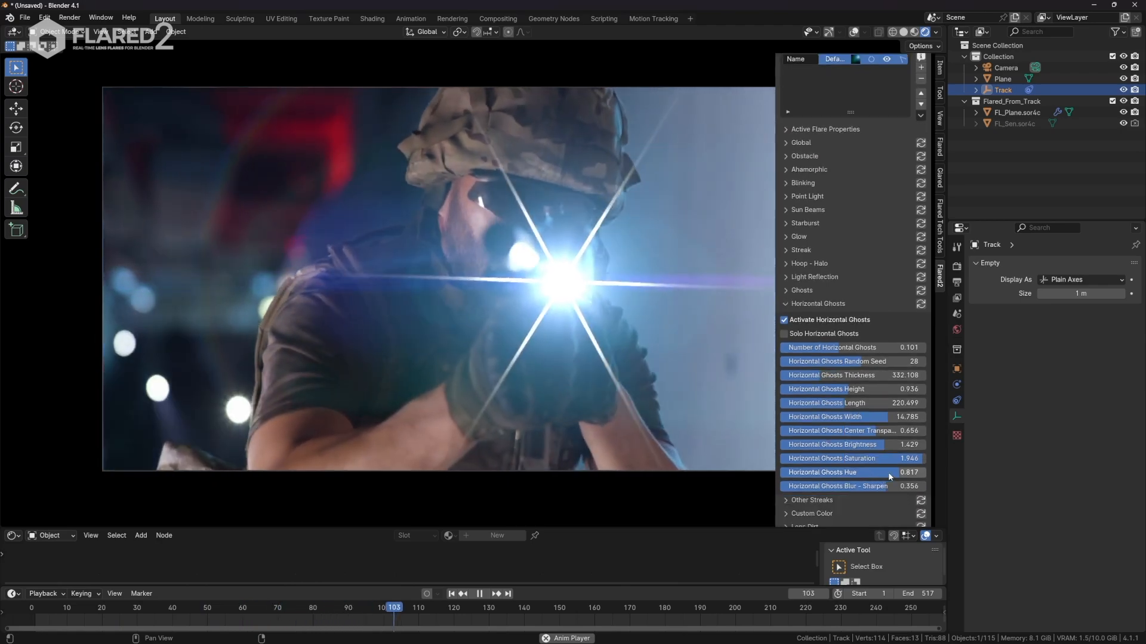
pyautogui.moveTo(888, 471)
pyautogui.mouseDown()
pyautogui.moveTo(872, 471)
pyautogui.moveTo(883, 476)
pyautogui.mouseUp()
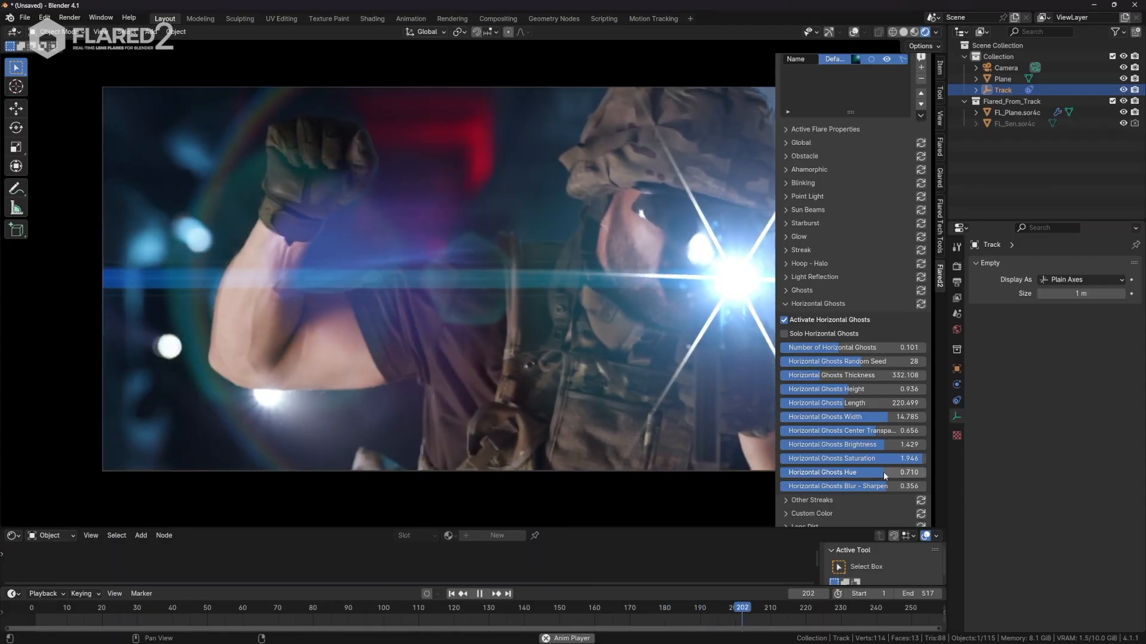
pyautogui.scroll(9, 852, 339)
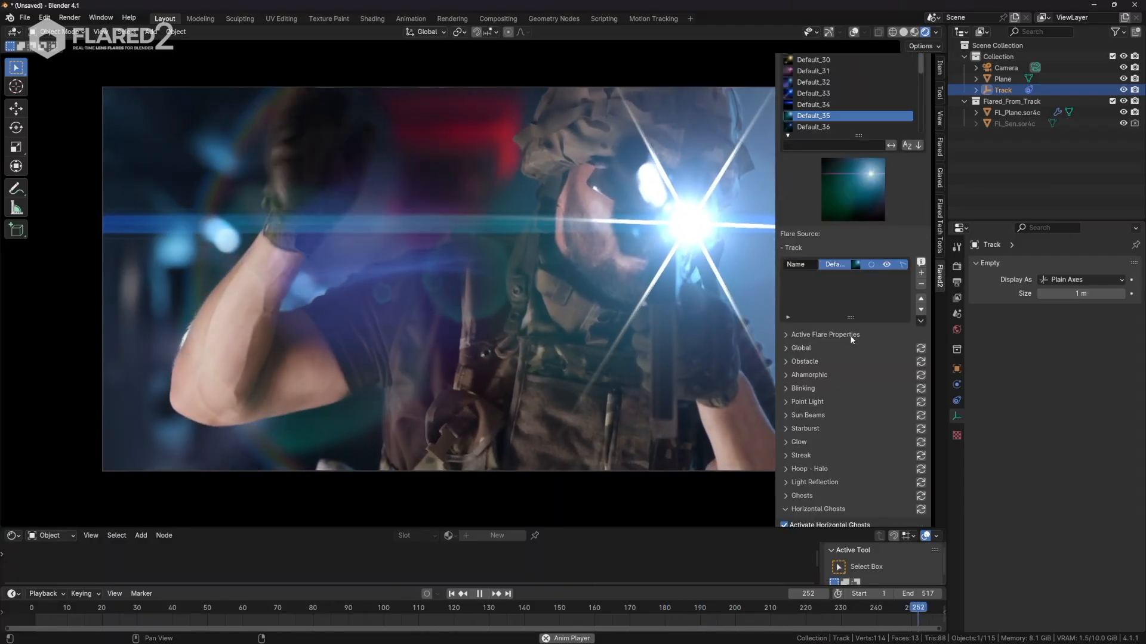
pyautogui.scroll(-4, 836, 388)
pyautogui.click(788, 424)
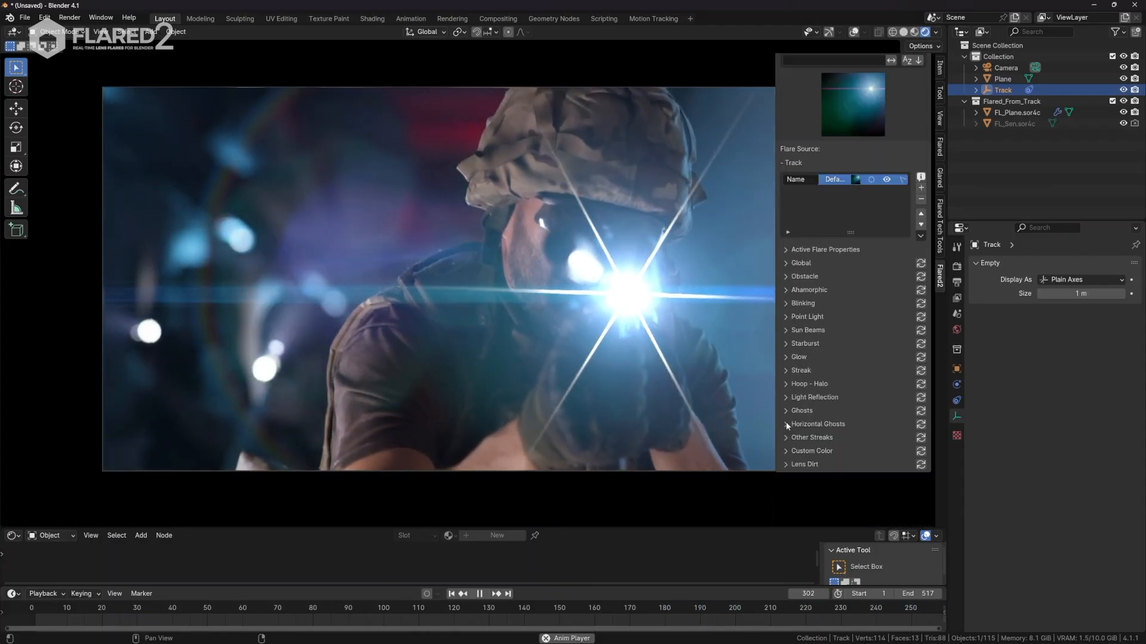
# - Lower the flare's Global Brightness to 0.375, keeping the Global Scale at 1.000
pyautogui.scroll(2, 788, 417)
pyautogui.click(786, 302)
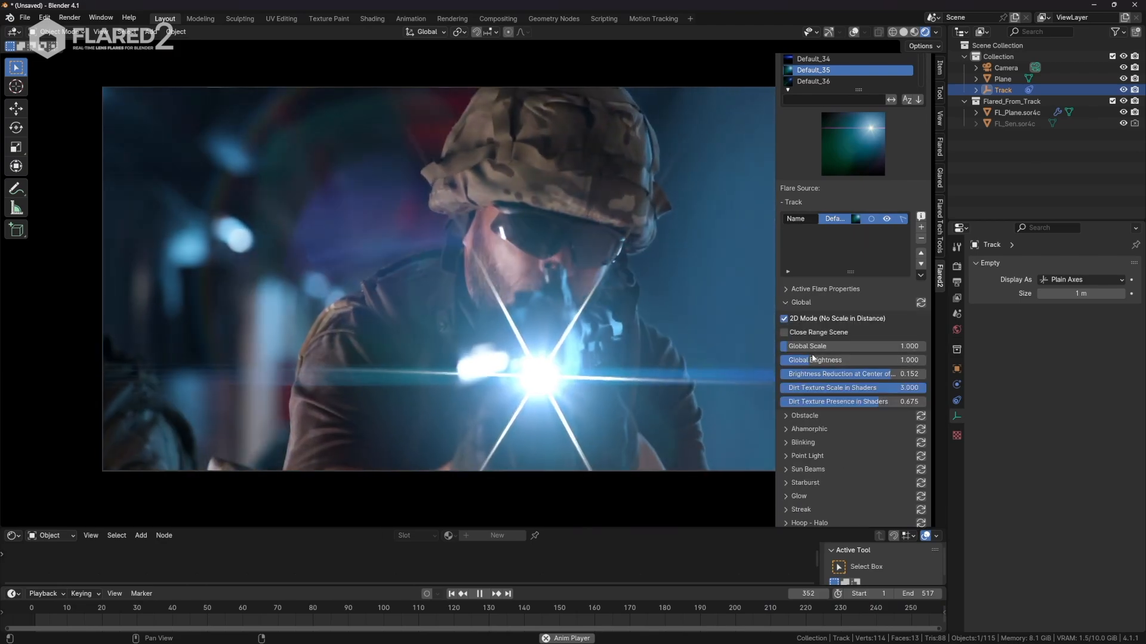
pyautogui.moveTo(813, 358); pyautogui.dragTo(791, 346)
pyautogui.hotkey('ctrl', 'z')
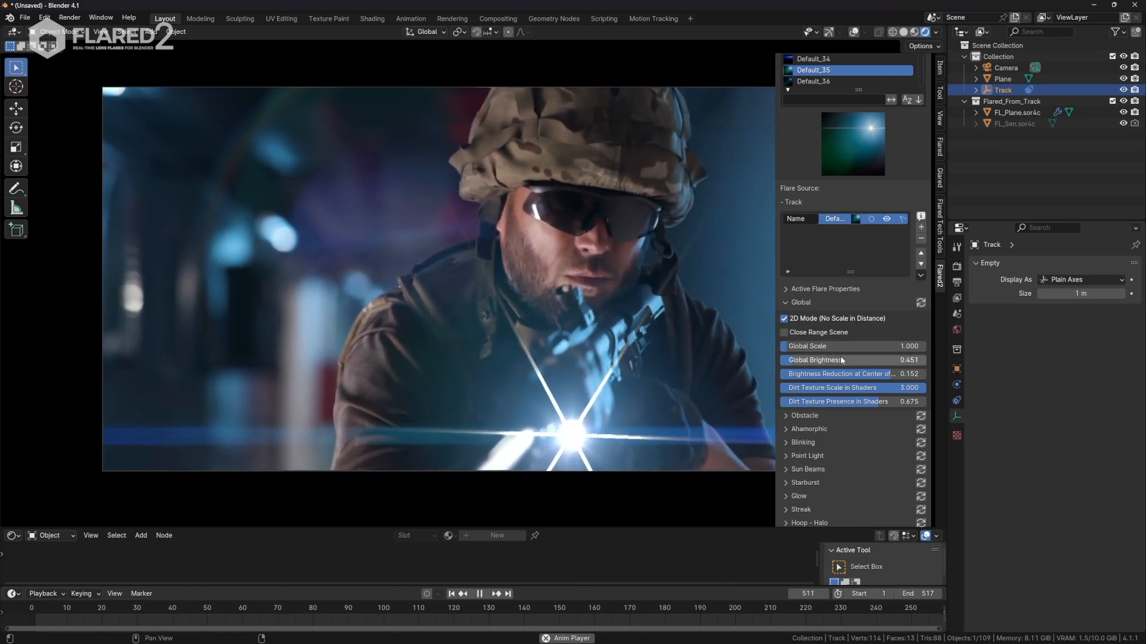
pyautogui.moveTo(834, 361); pyautogui.dragTo(859, 361)
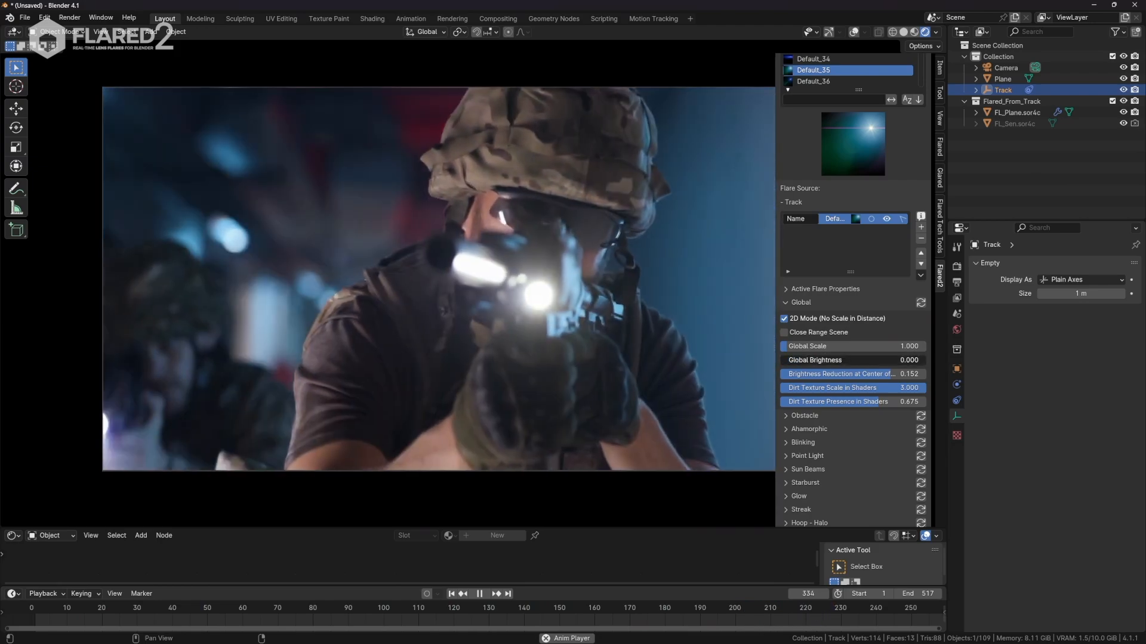
pyautogui.moveTo(836, 365); pyautogui.dragTo(790, 360)
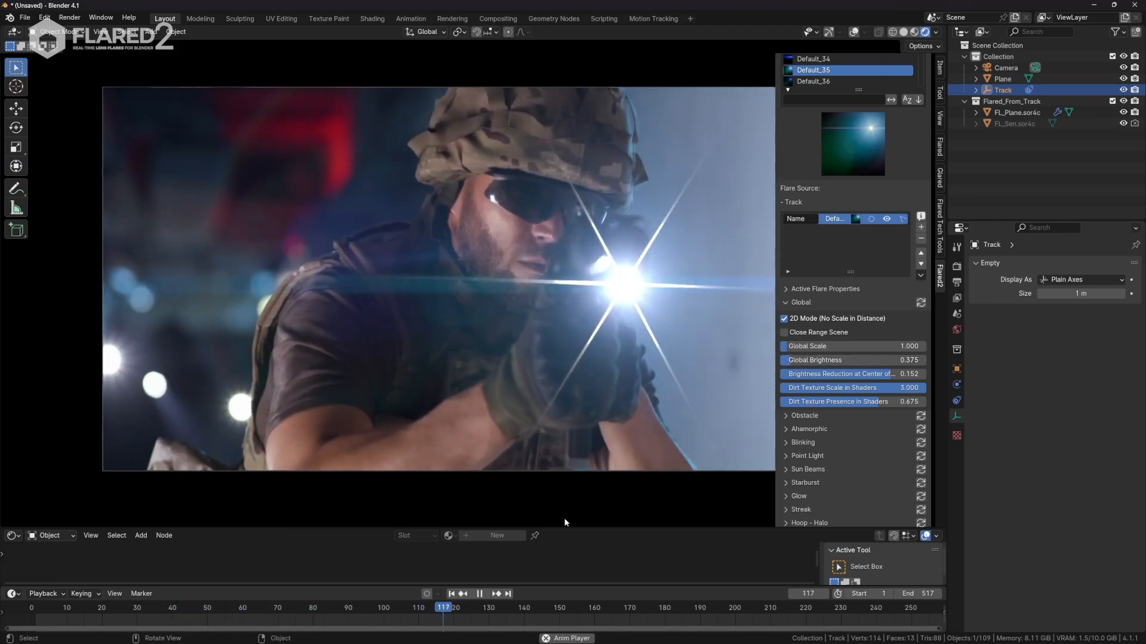
# - Stop the playback, return to frame 1 and keyframe the flare's Global Brightness at 0.375
pyautogui.click(480, 593)
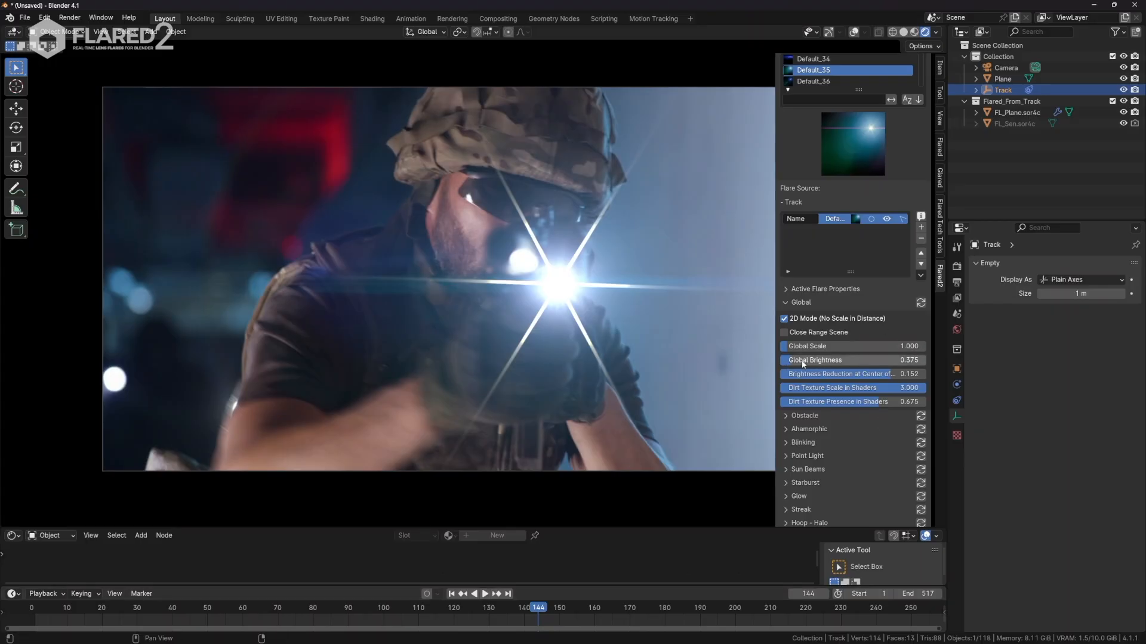
pyautogui.click(451, 595)
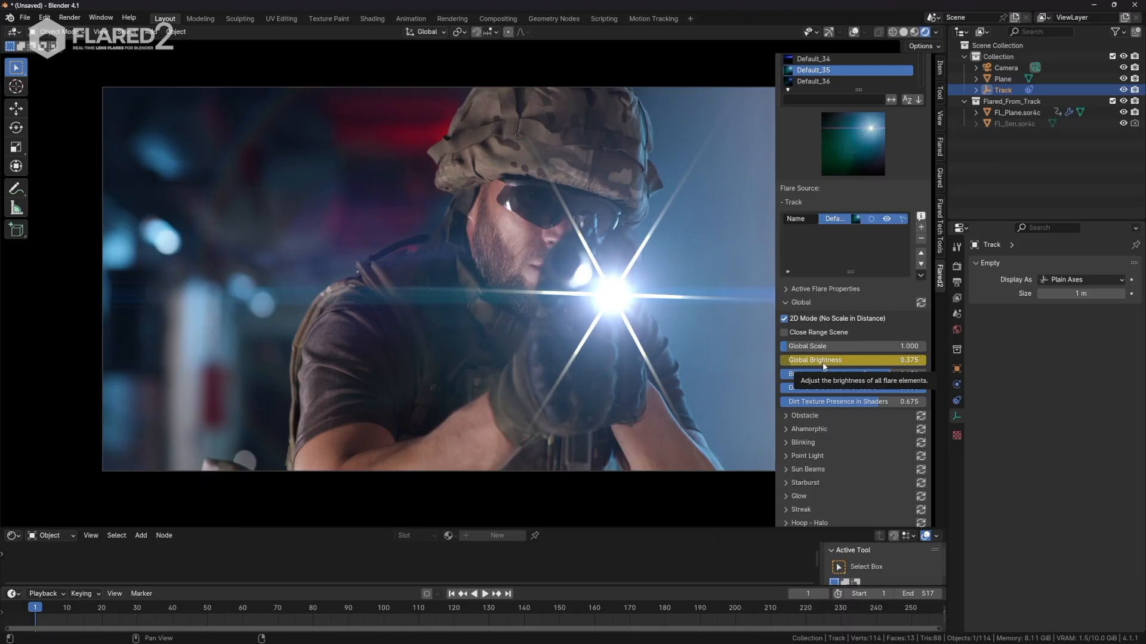
# - Keyframe the flare's Global Brightness at 0.146 on frame 344 and at 0.009 on frame 368
pyautogui.click(625, 618)
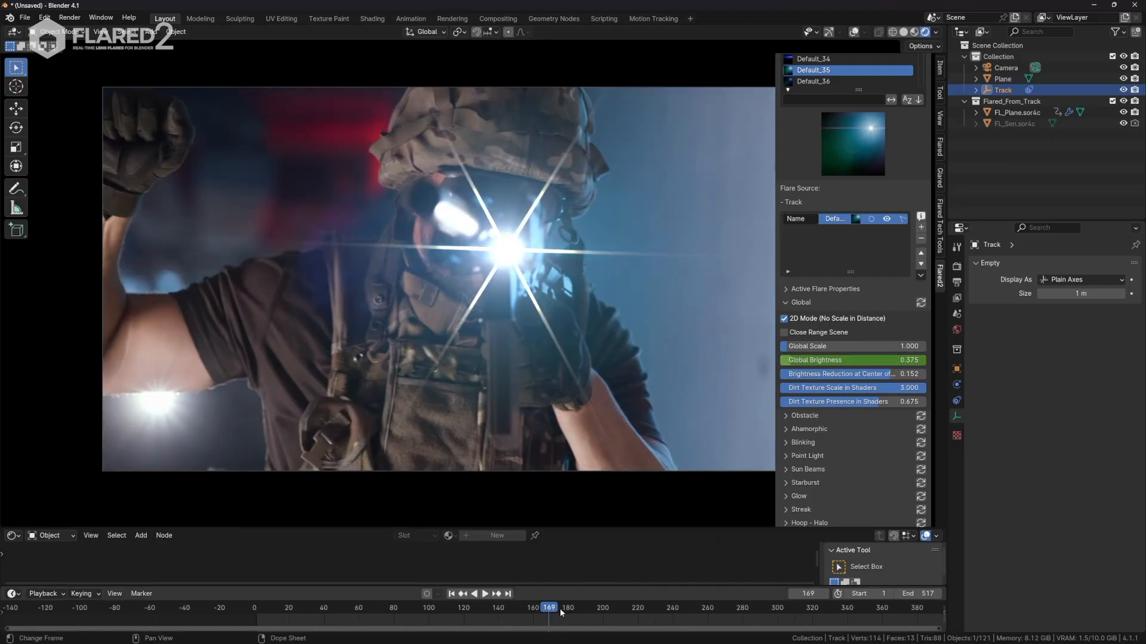
pyautogui.moveTo(531, 608); pyautogui.dragTo(774, 608)
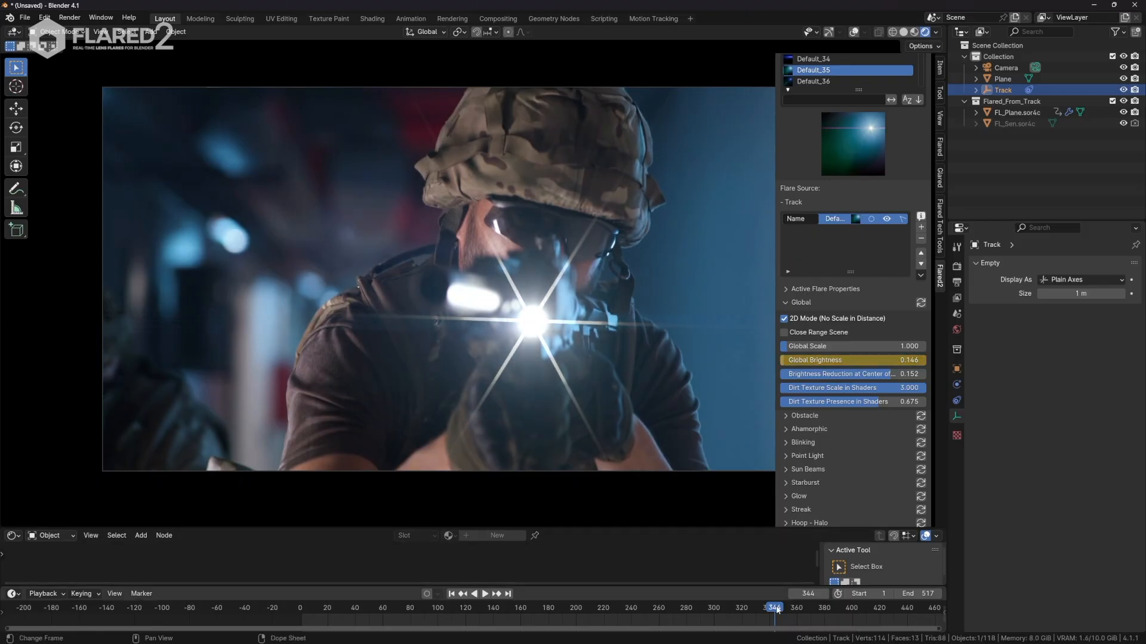
pyautogui.moveTo(774, 609); pyautogui.dragTo(803, 609)
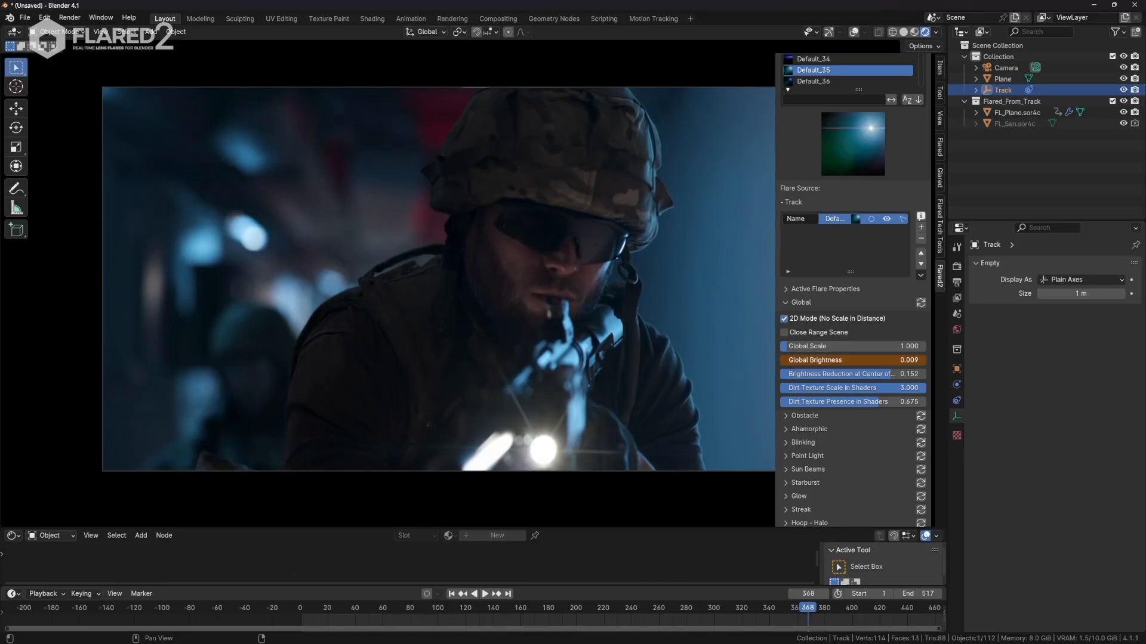
pyautogui.press('i')
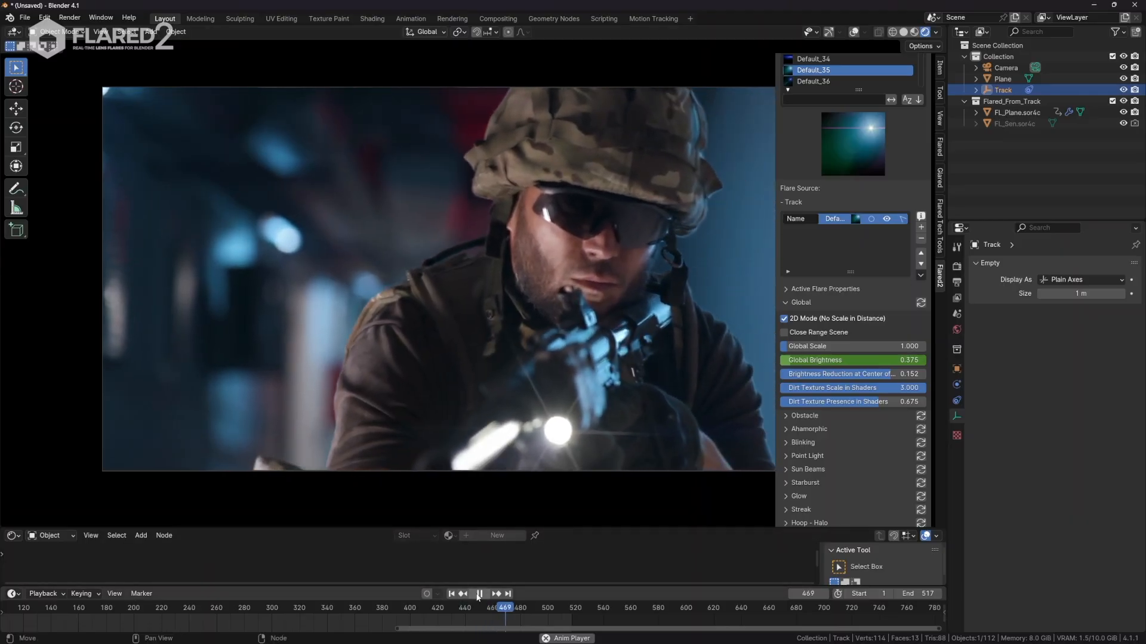
# - Stop the animation playback near the end of the clip and look through the scene camera
pyautogui.click(480, 594)
pyautogui.moveTo(469, 307)
pyautogui.mouseDown(button='middle')
pyautogui.moveTo(496, 294)
pyautogui.moveTo(465, 301)
pyautogui.mouseUp(button='middle')
pyautogui.press('KP_0')
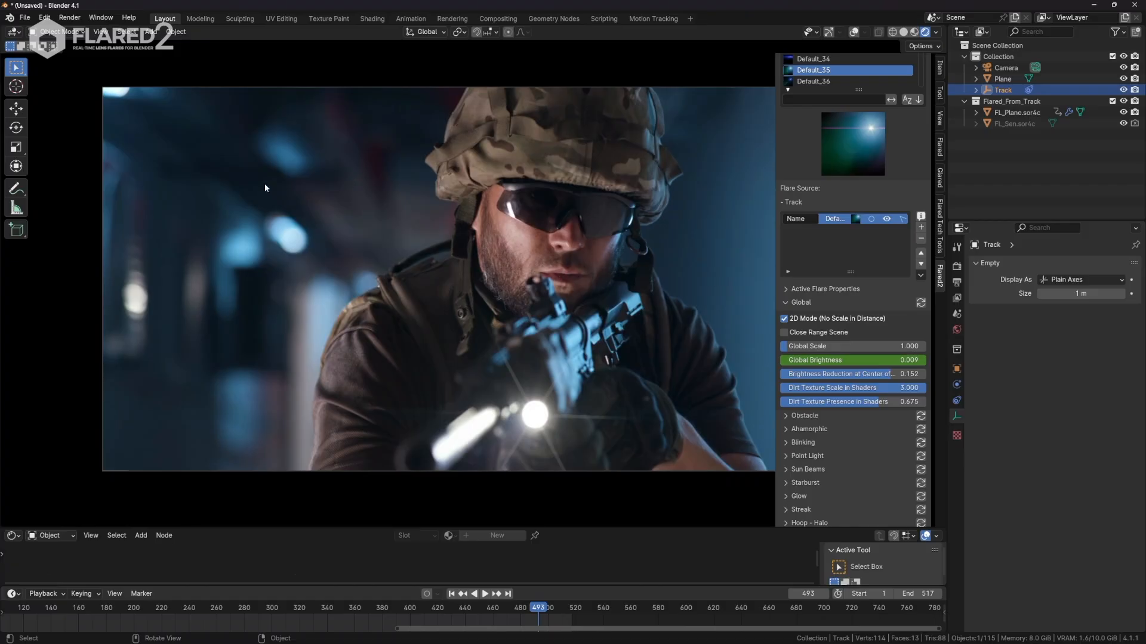
# - Enable compositing nodes and bring 0_Soldier_Military_1920x1010.mp4 from its folder into the compositor as a movie node below Render Layers
pyautogui.click(495, 16)
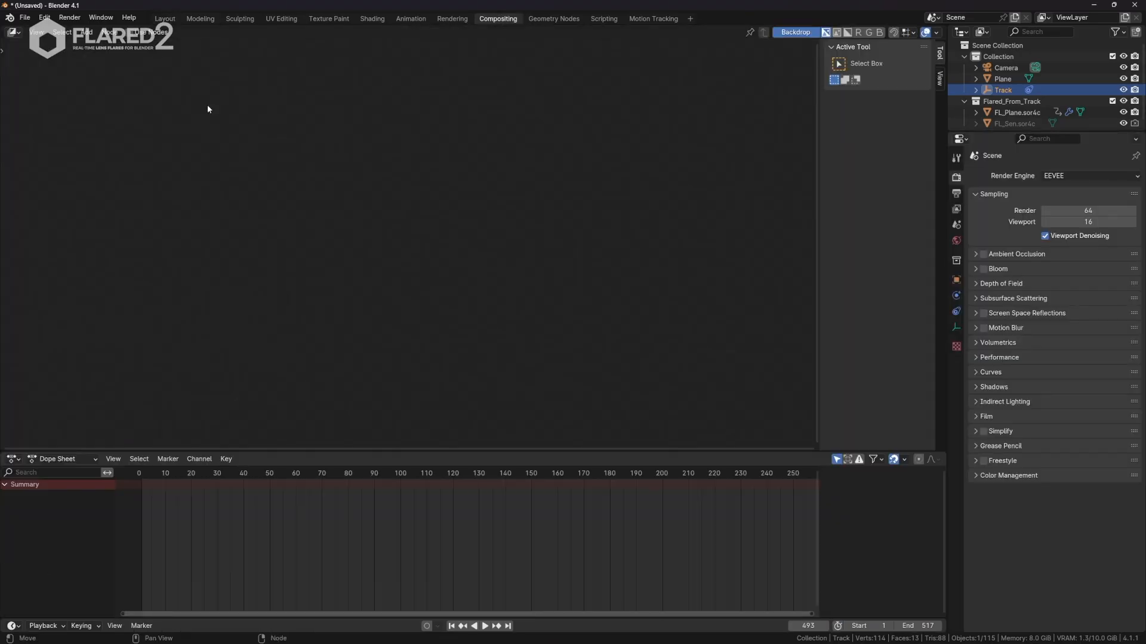
pyautogui.click(131, 32)
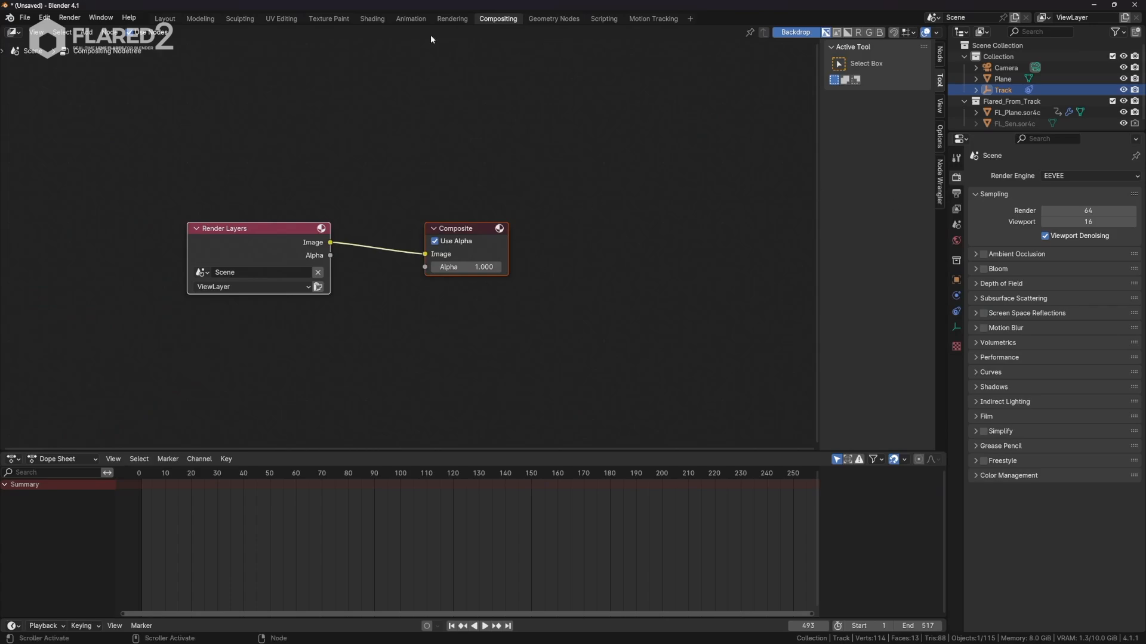
pyautogui.press('super+Tab')
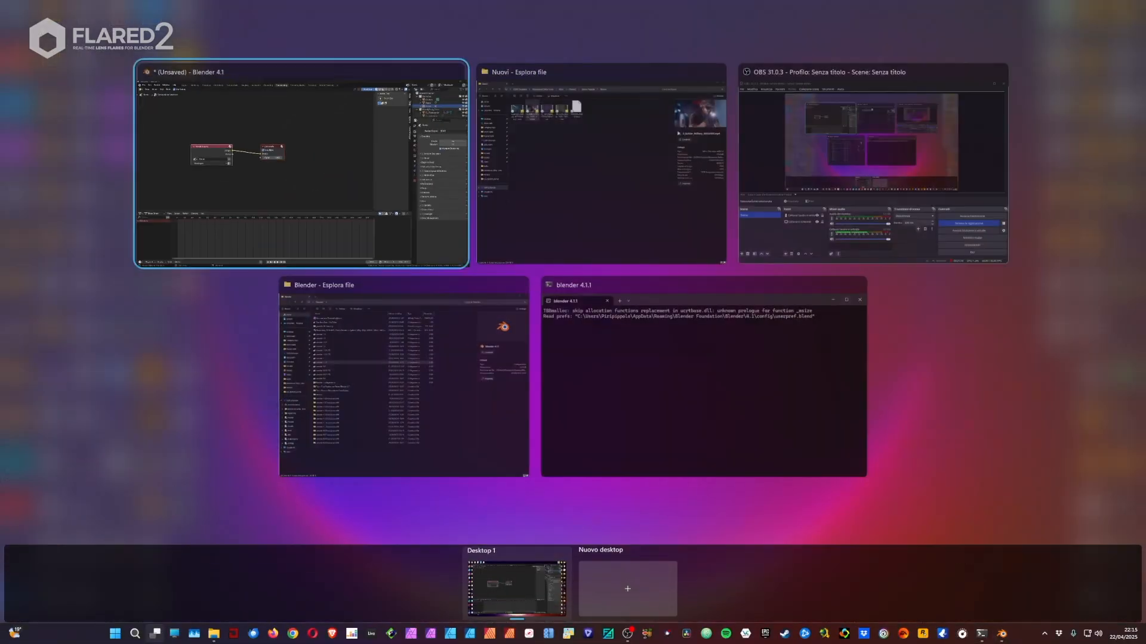
pyautogui.click(619, 213)
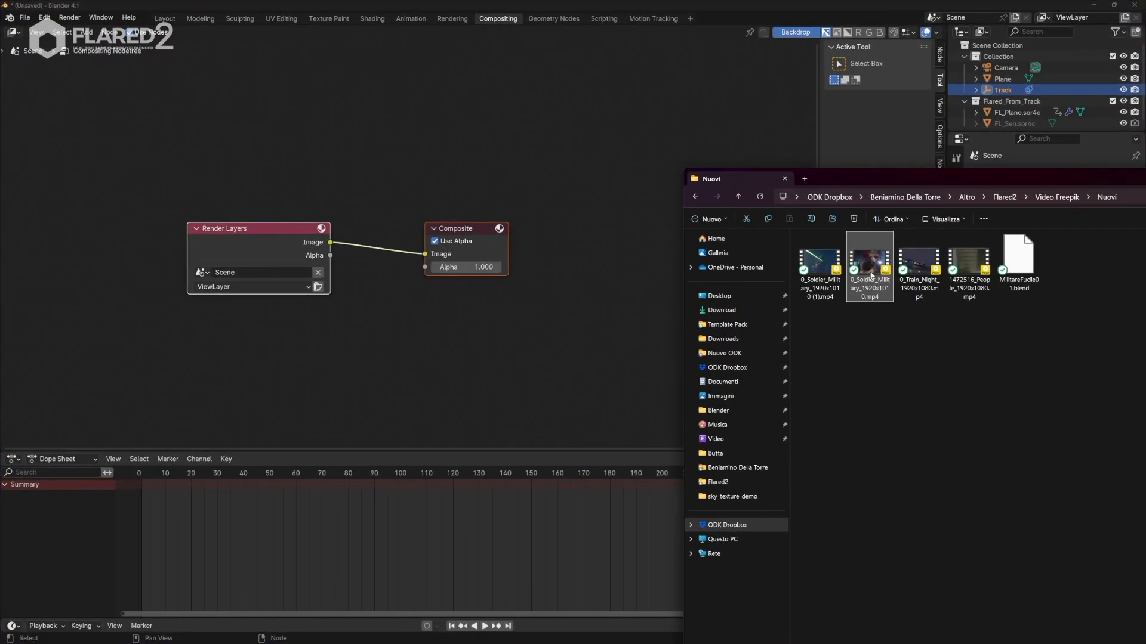
pyautogui.moveTo(871, 265); pyautogui.dragTo(247, 386)
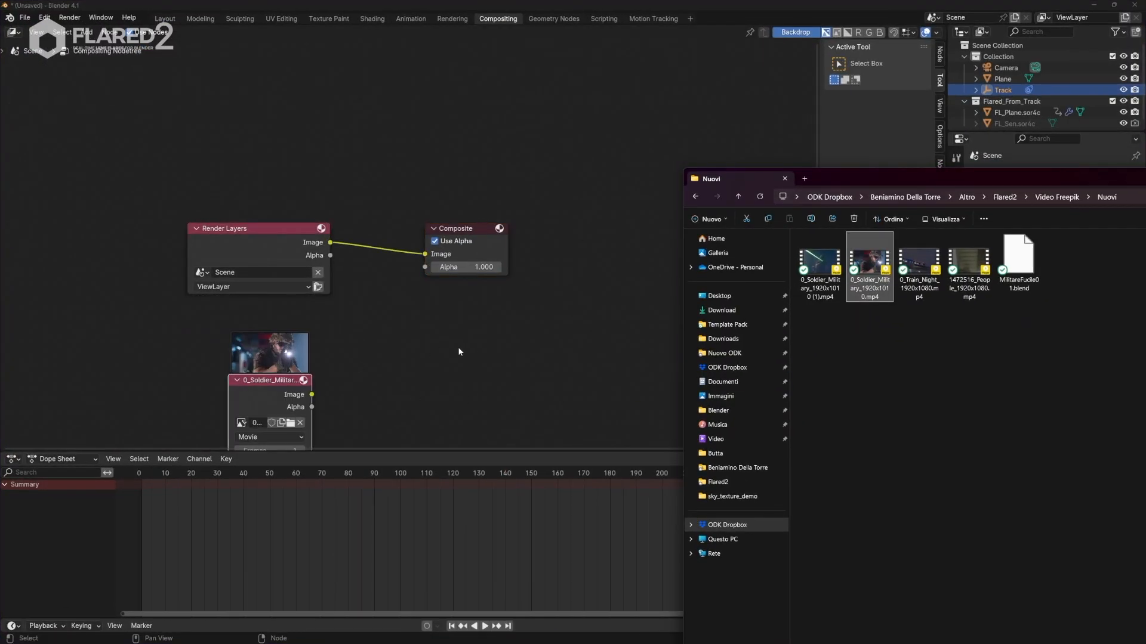
# - Set the soldier movie node's Frames to 517 and align the node under Render Layers
pyautogui.moveTo(457, 347); pyautogui.dragTo(468, 235, button='middle')
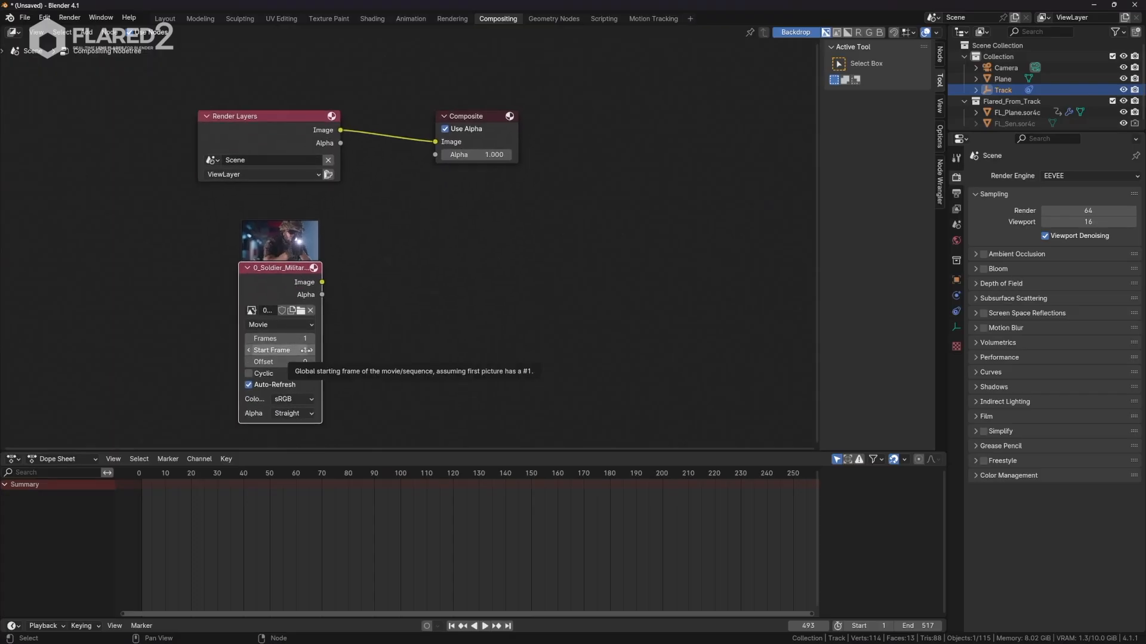
pyautogui.click(302, 338)
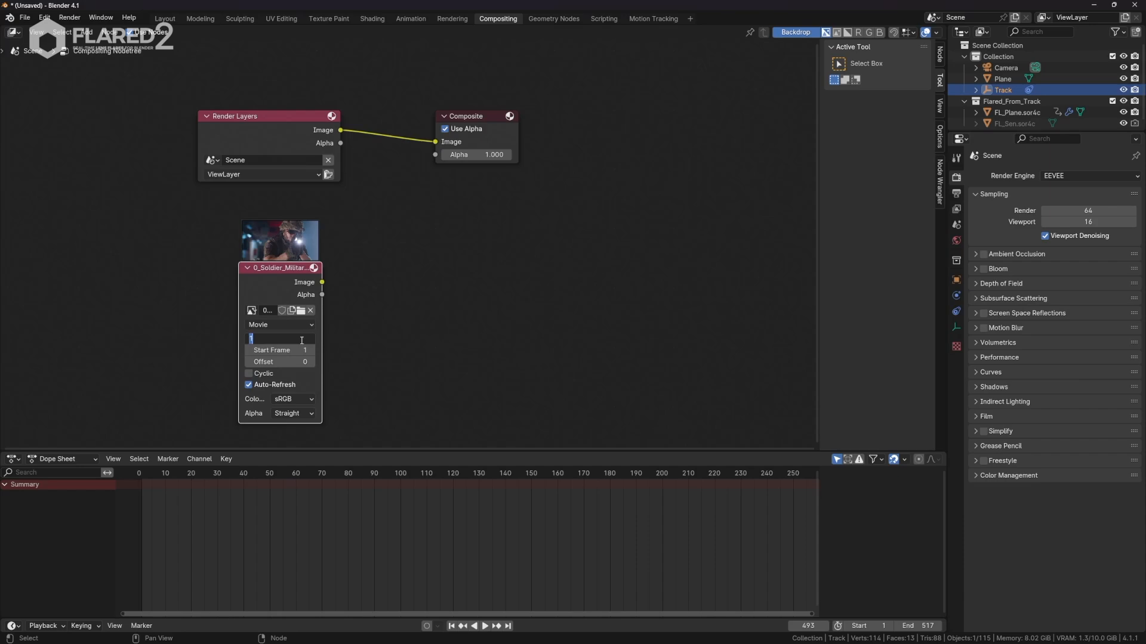
pyautogui.write('517')
pyautogui.press('Return')
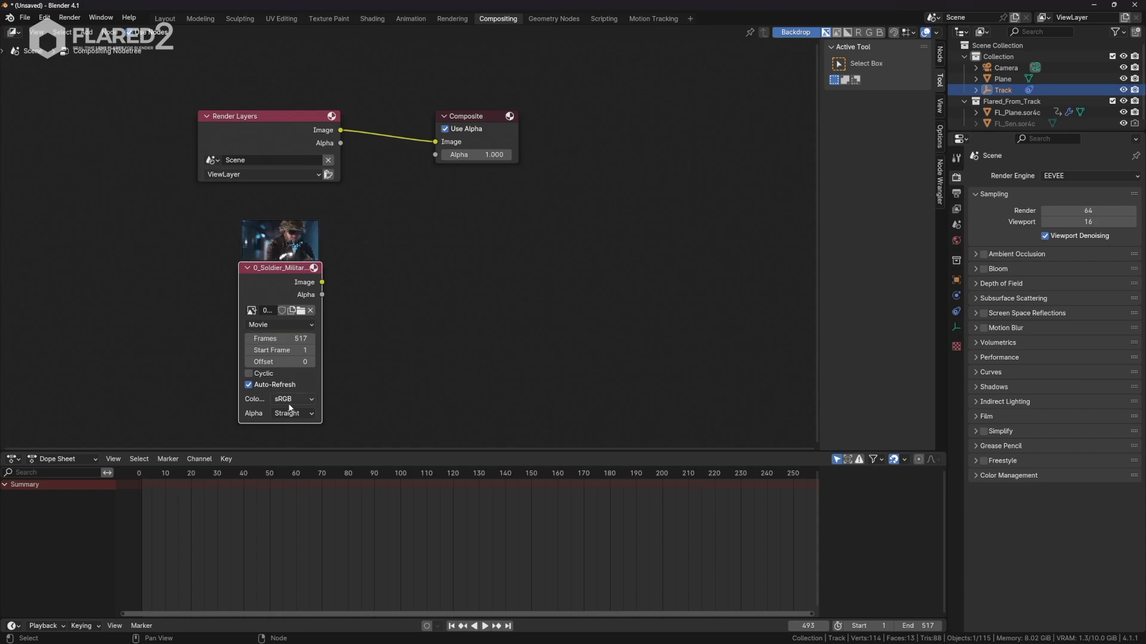
pyautogui.moveTo(279, 273); pyautogui.dragTo(240, 272)
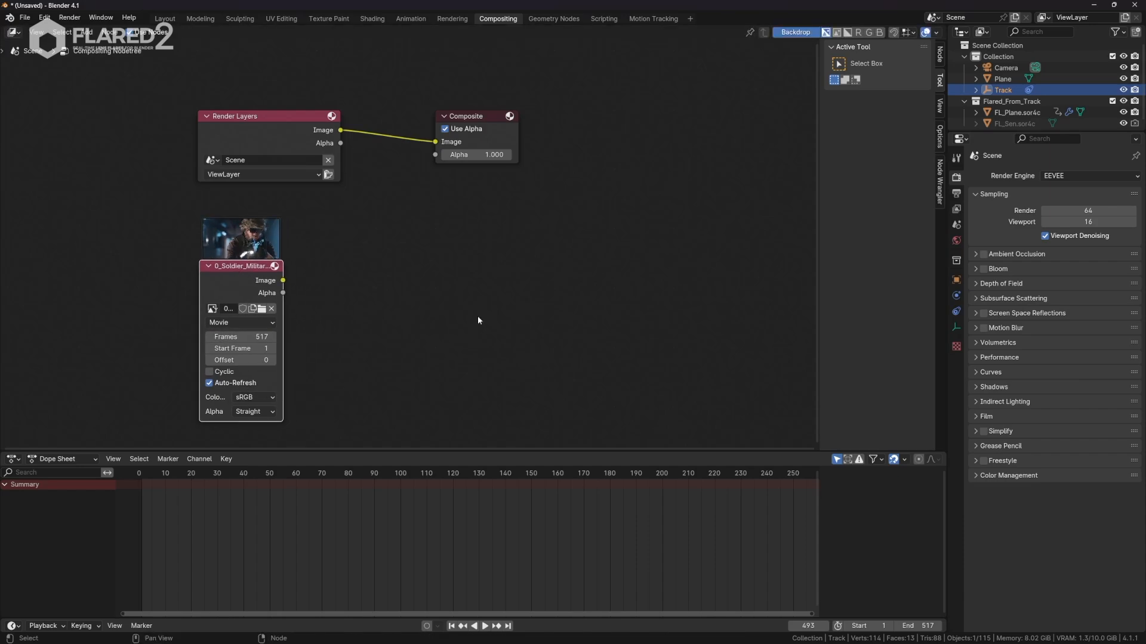
# - Add a Mix Color node between the input nodes and the Composite node
pyautogui.hotkey('shift', 'a')
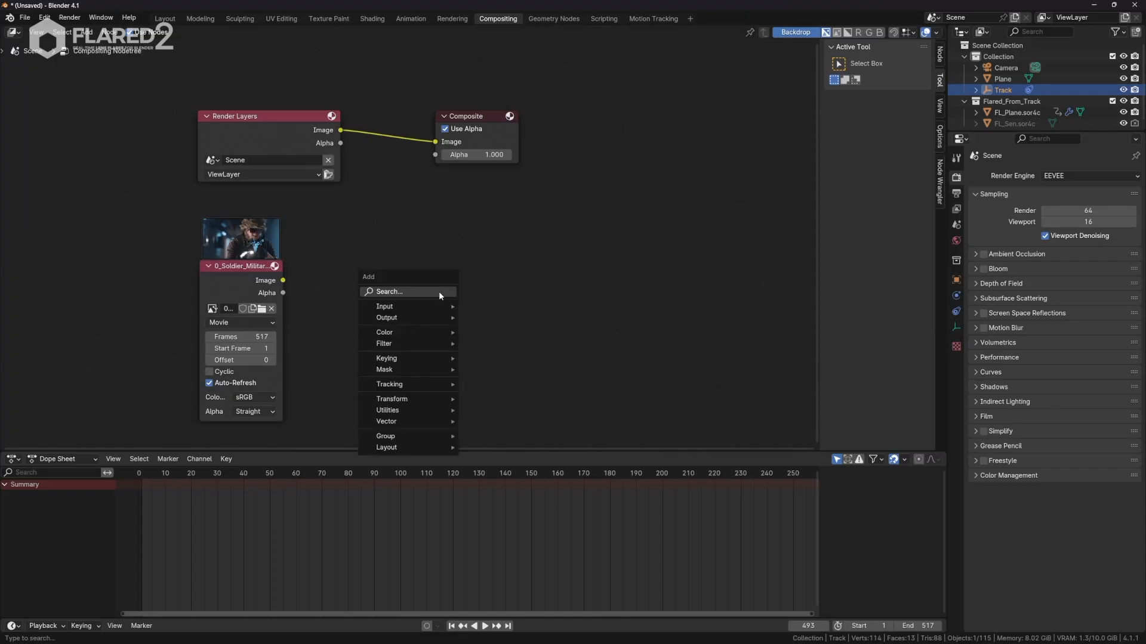
pyautogui.click(440, 293)
pyautogui.write('mi')
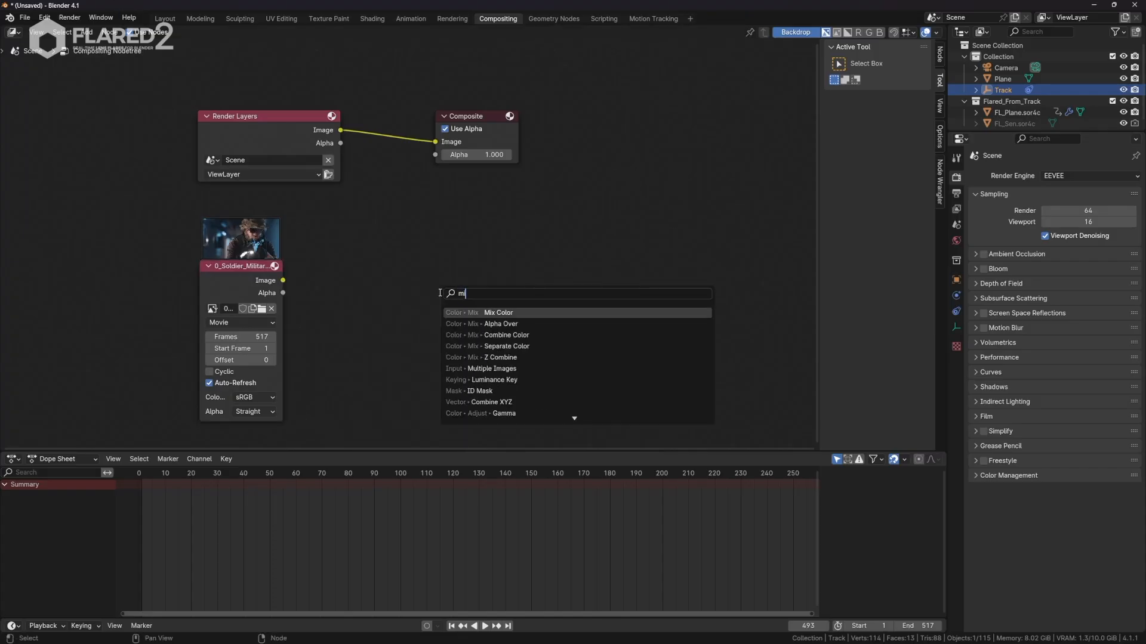
pyautogui.write('x colo')
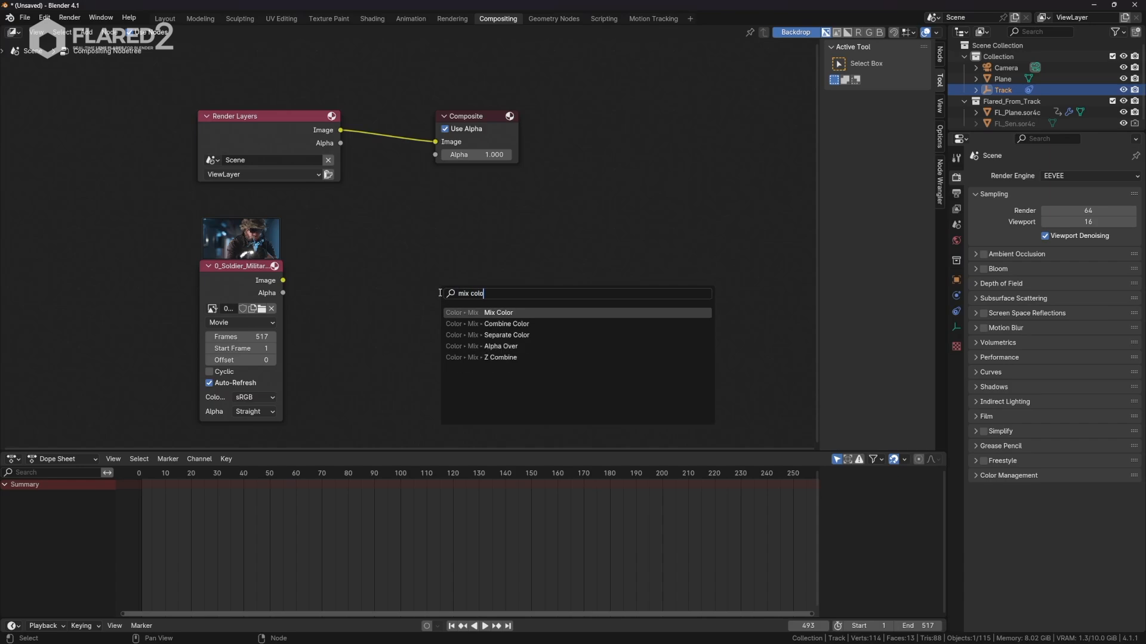
pyautogui.press('Return')
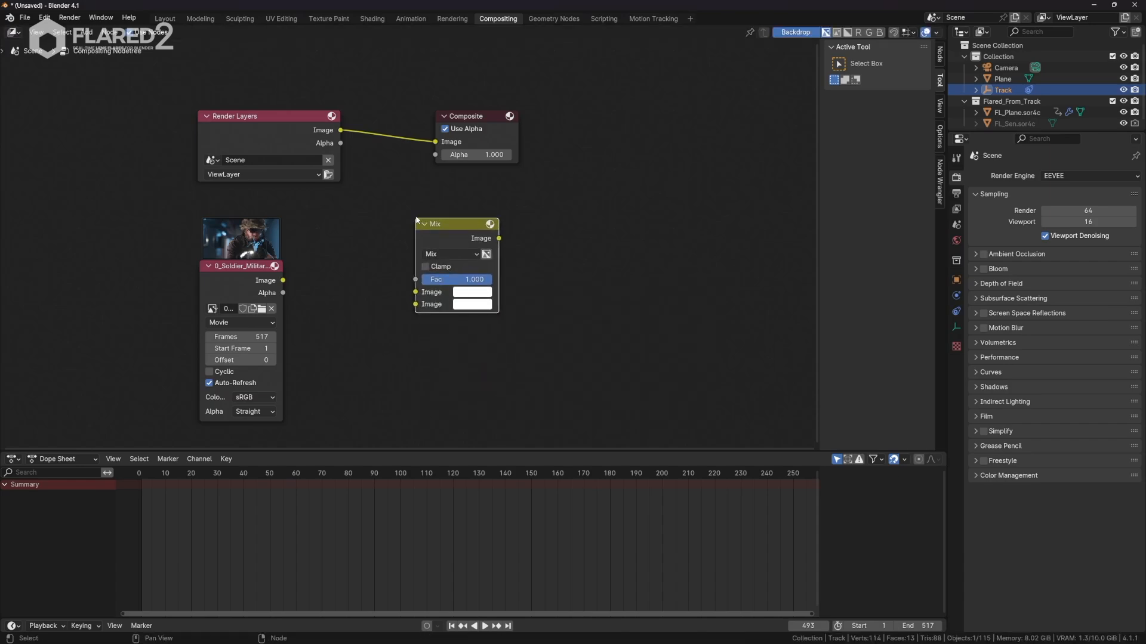
pyautogui.click(631, 192)
# - Connect the soldier movie to Mix's first Image input, Render Layers to its second, and Mix's output to Composite, spacing out the nodes
pyautogui.moveTo(344, 133); pyautogui.dragTo(416, 292)
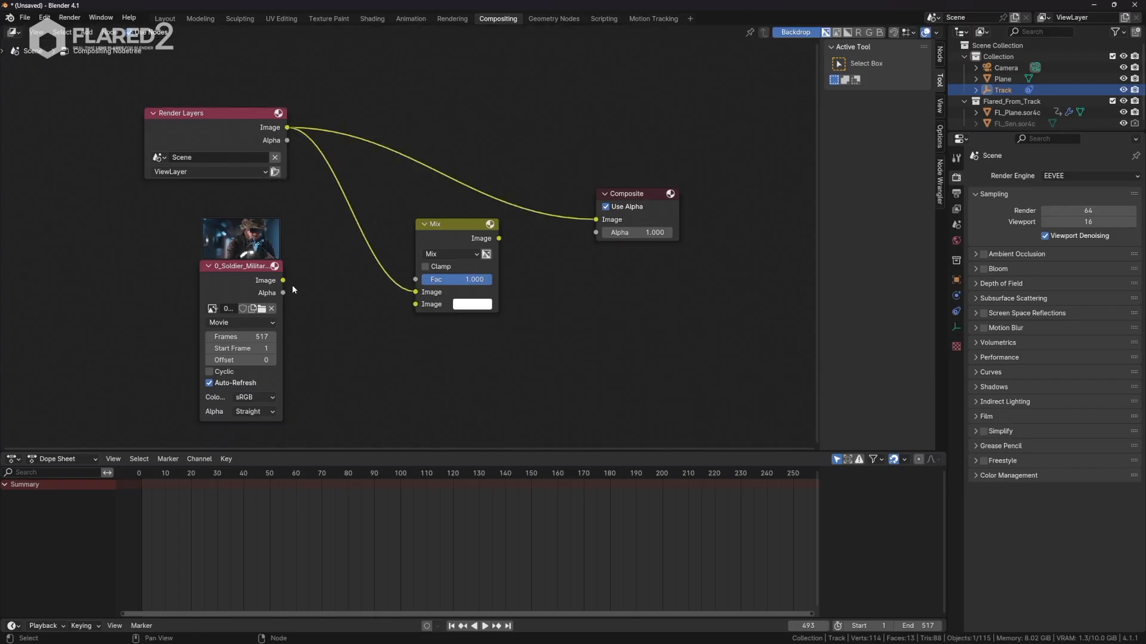
pyautogui.moveTo(283, 280); pyautogui.dragTo(288, 128)
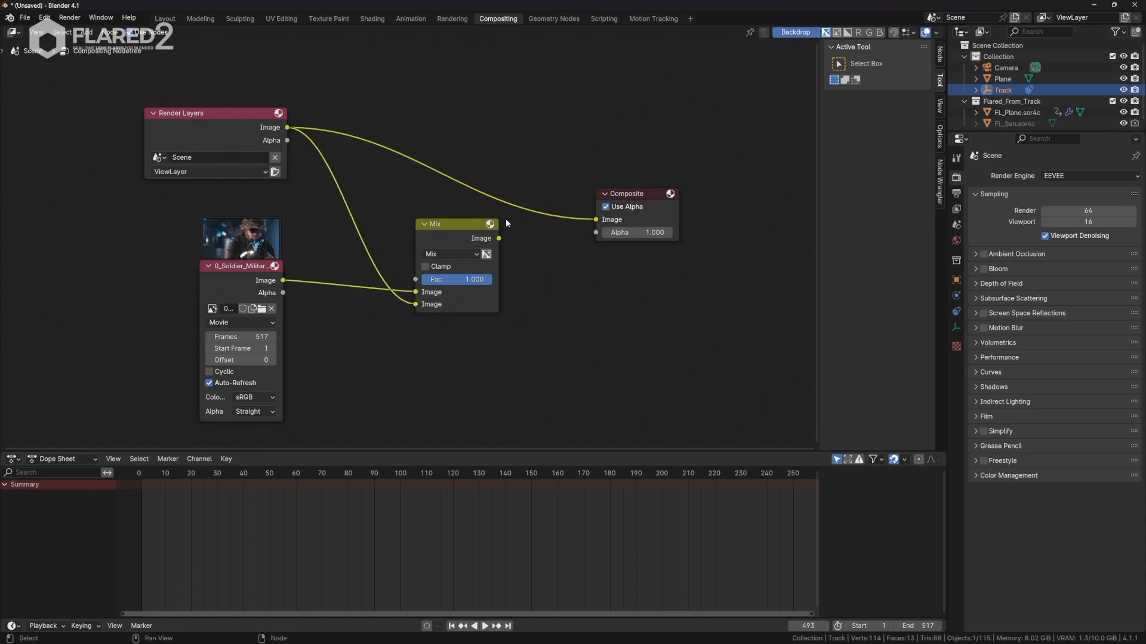
pyautogui.moveTo(500, 239); pyautogui.dragTo(668, 220)
pyautogui.moveTo(465, 219); pyautogui.dragTo(493, 207)
pyautogui.moveTo(237, 270); pyautogui.dragTo(235, 277)
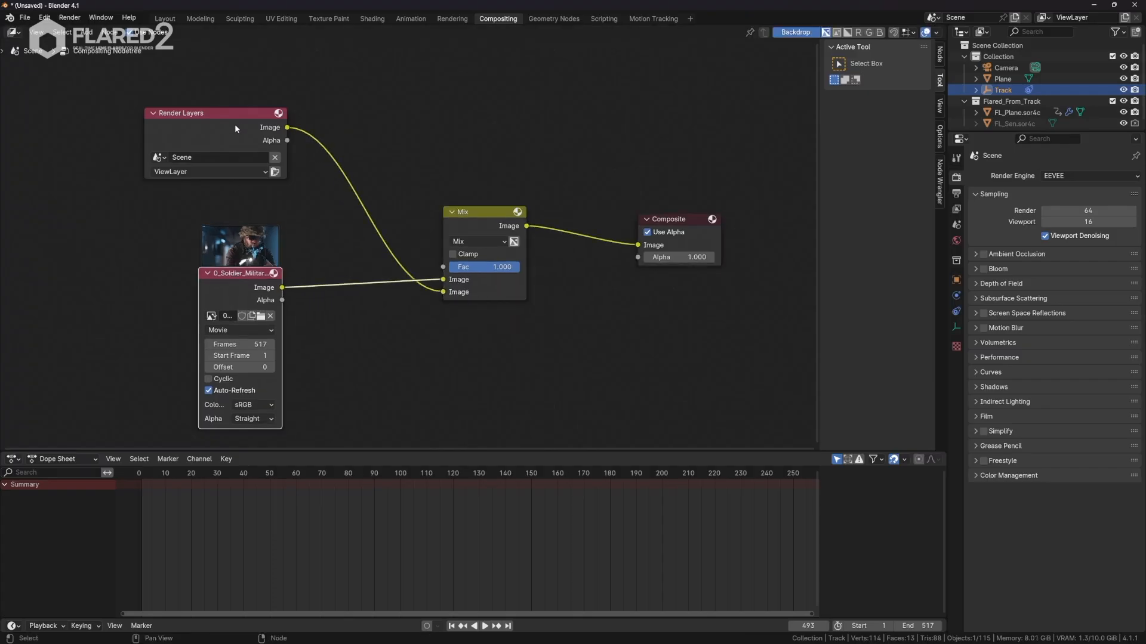
# - Render a test image of frame 65 and close the render window
pyautogui.click(310, 481)
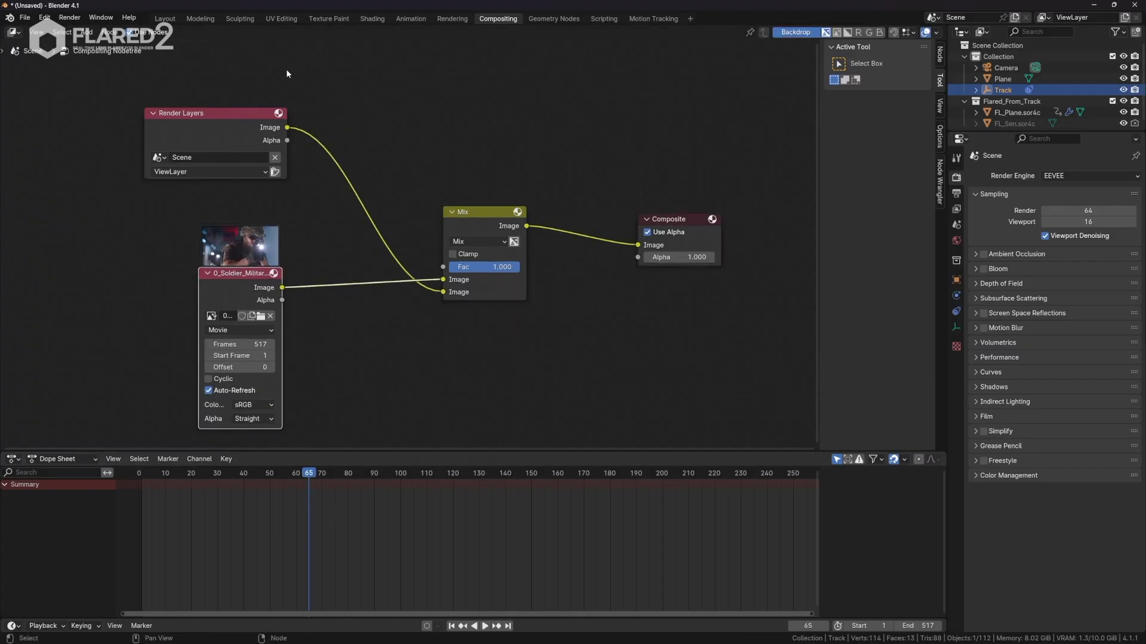
pyautogui.click(77, 17)
pyautogui.click(93, 30)
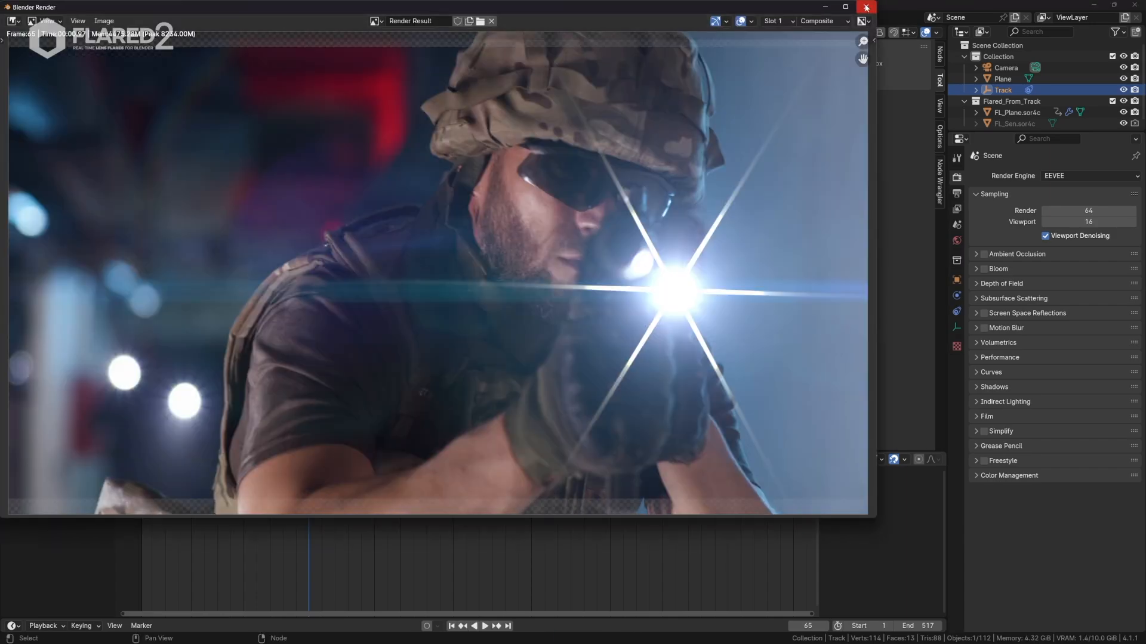
pyautogui.click(866, 7)
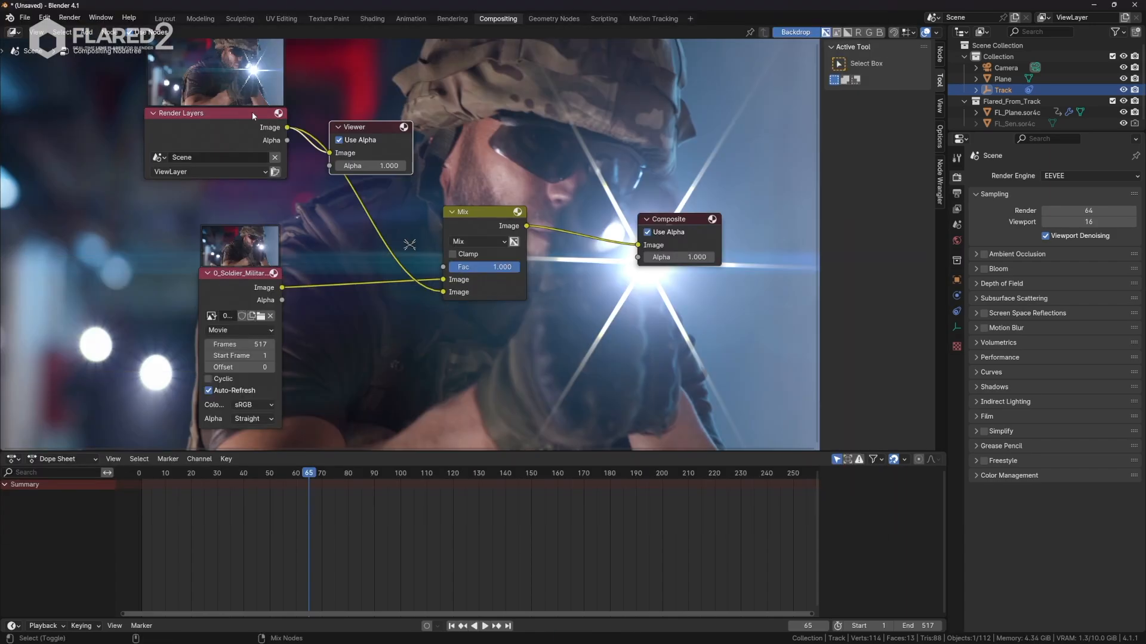
# - Remove the Viewer node from the compositor and reposition the soldier movie node below Render Layers
pyautogui.moveTo(376, 111); pyautogui.dragTo(383, 135, button='middle')
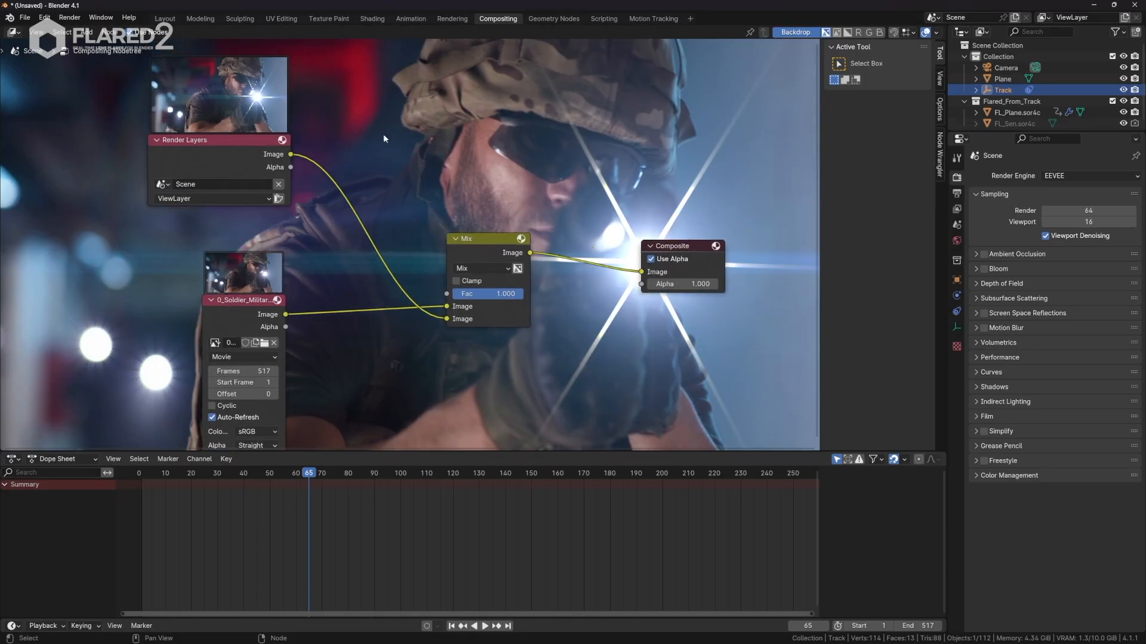
pyautogui.moveTo(249, 300); pyautogui.dragTo(232, 283)
pyautogui.moveTo(376, 233); pyautogui.dragTo(381, 245, button='middle')
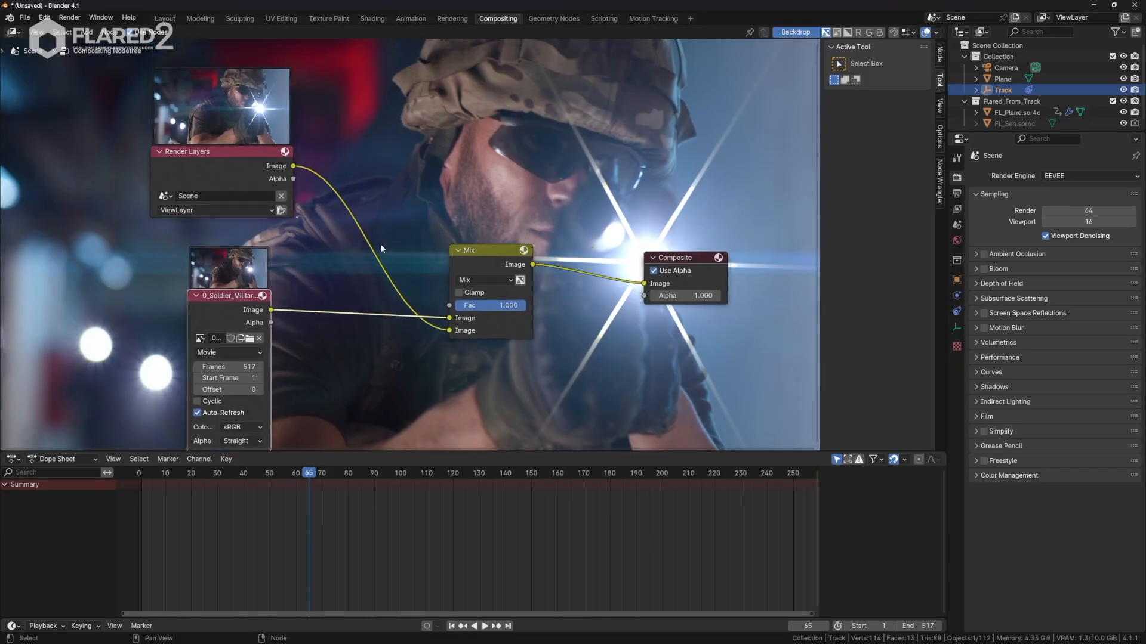
pyautogui.click(220, 171)
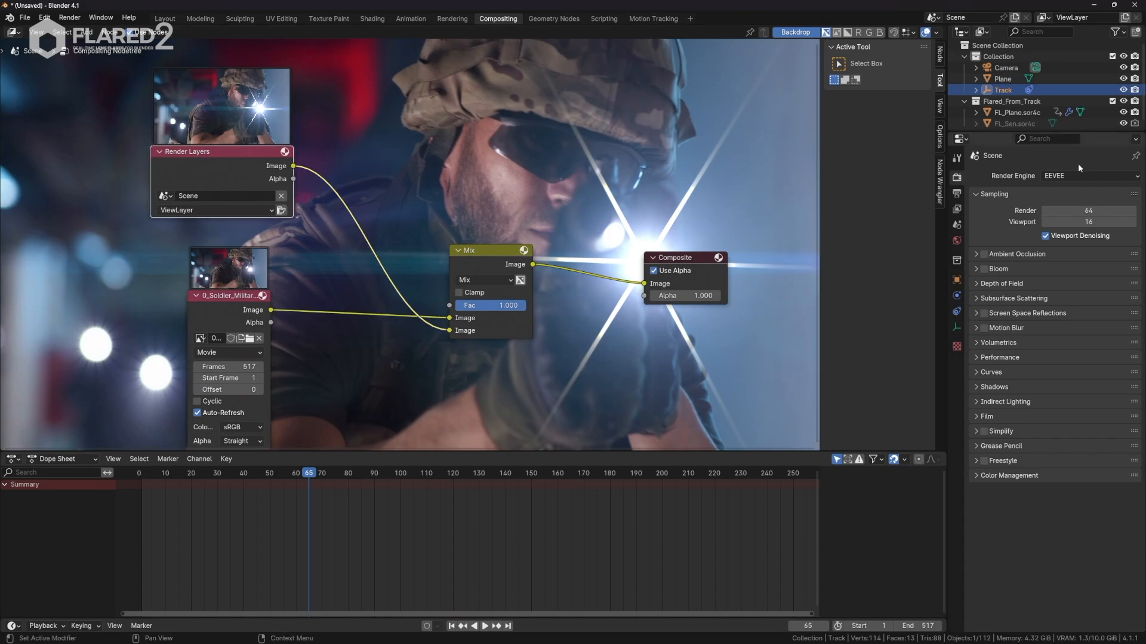
# - In the Layout workspace, show the viewport gizmos and overlays and exclude the footage Plane from renders
pyautogui.click(1003, 79)
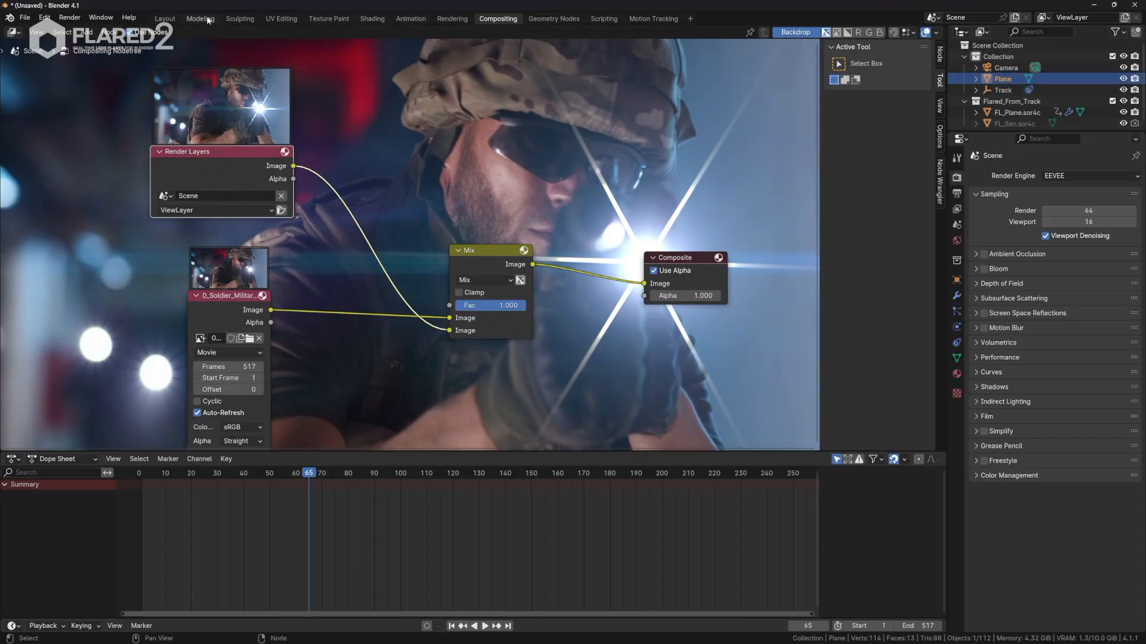
pyautogui.click(166, 19)
pyautogui.moveTo(431, 213); pyautogui.dragTo(540, 261, button='middle')
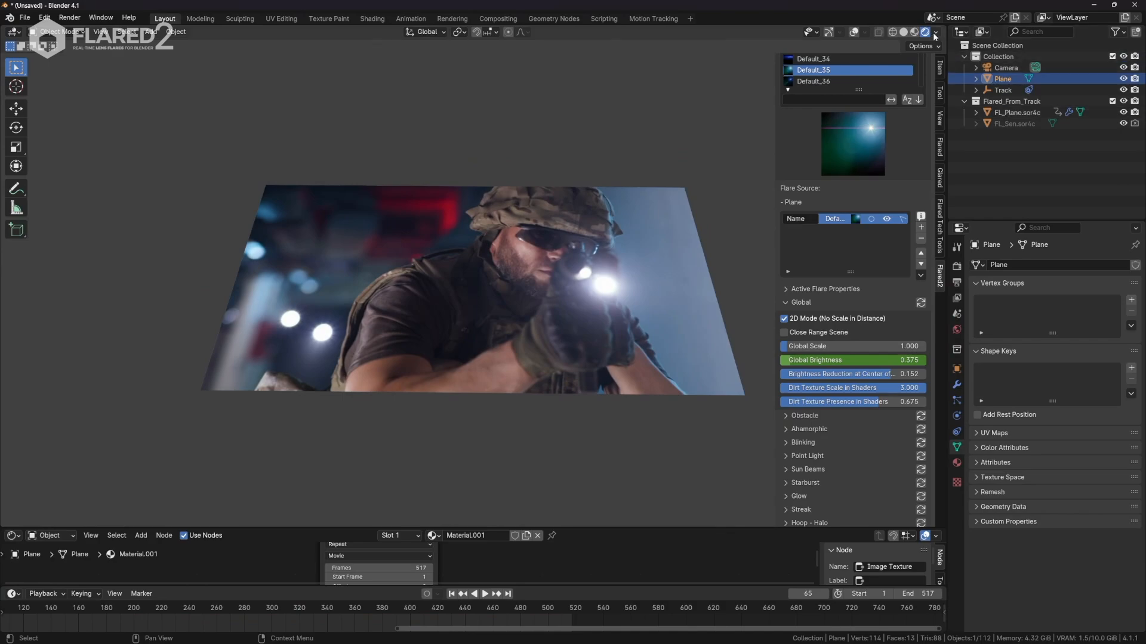
pyautogui.click(828, 32)
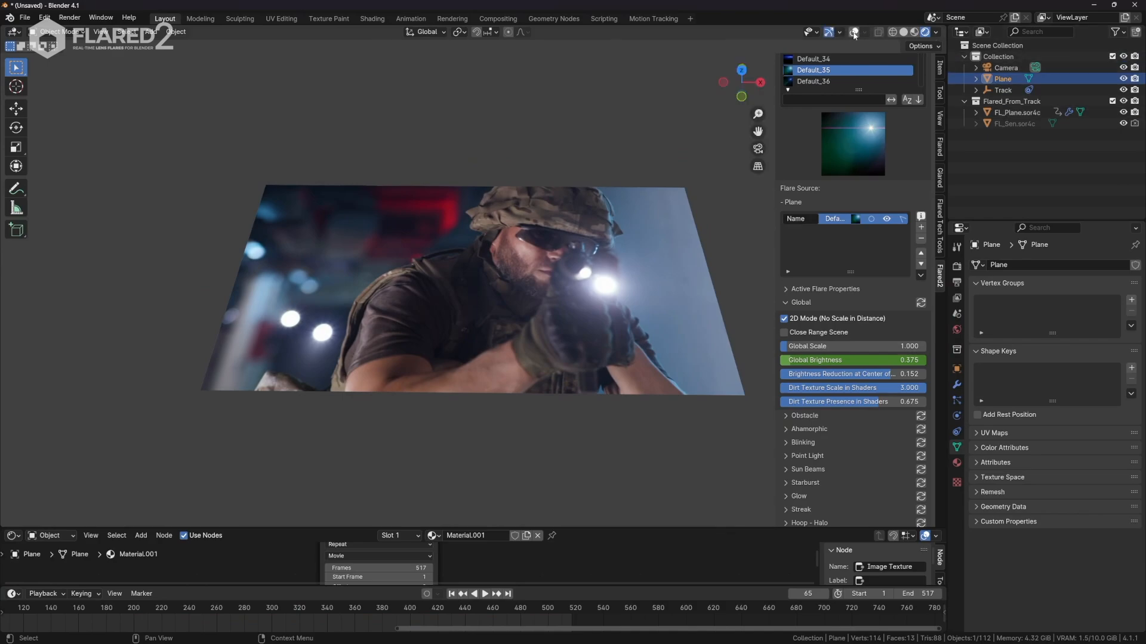
pyautogui.click(854, 32)
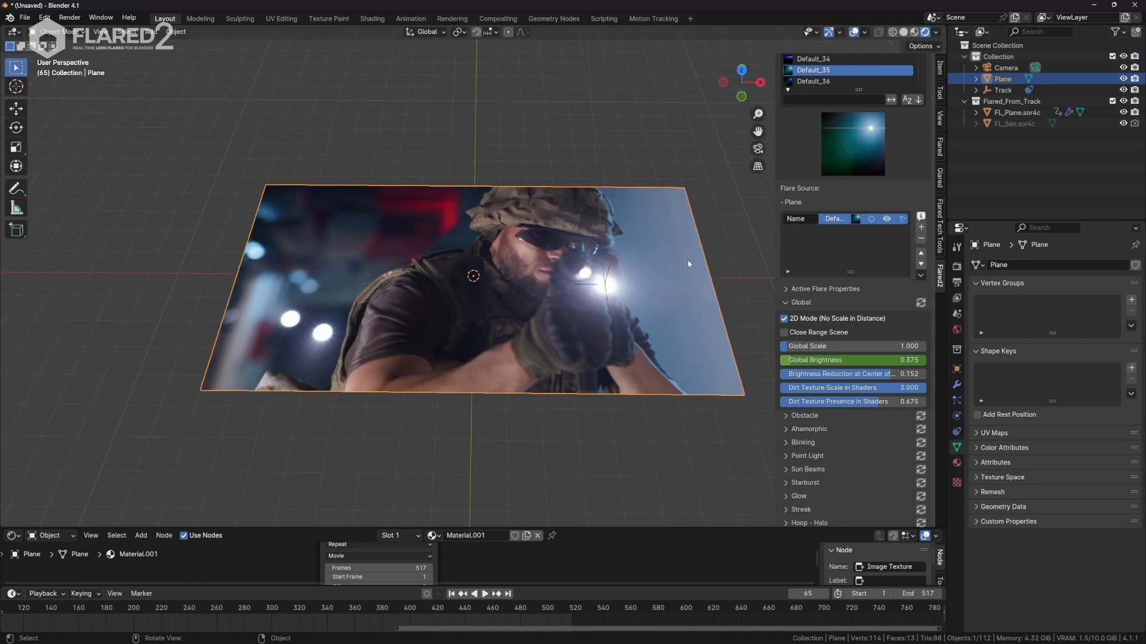
pyautogui.click(1134, 79)
# - Look through the camera, render a test image of frame 65, and close the render window
pyautogui.press('KP_0')
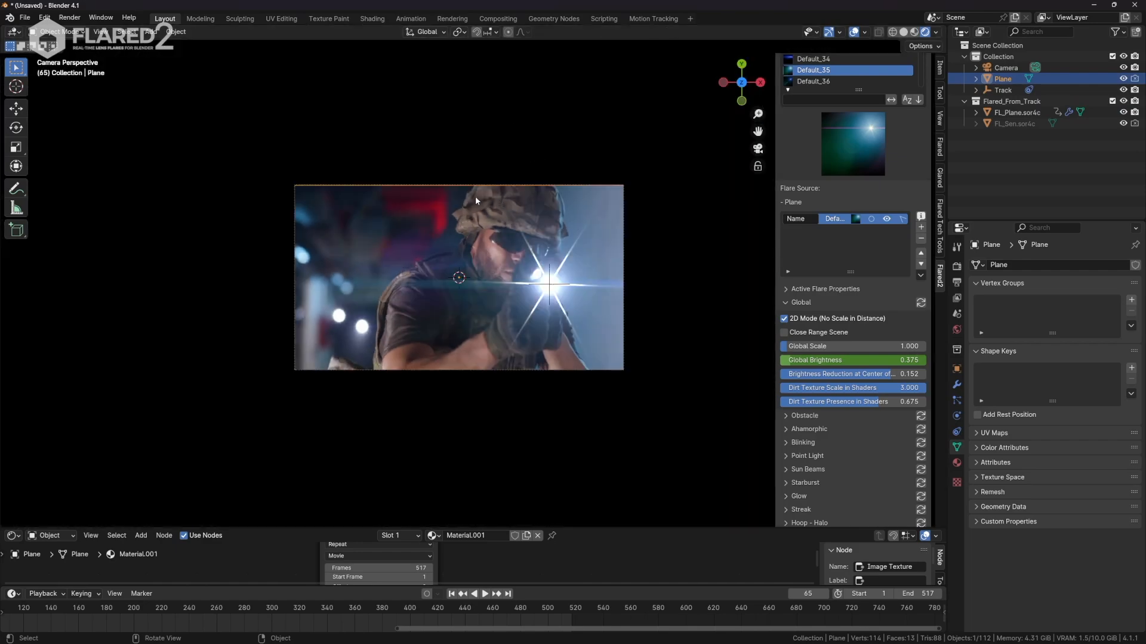
pyautogui.click(69, 17)
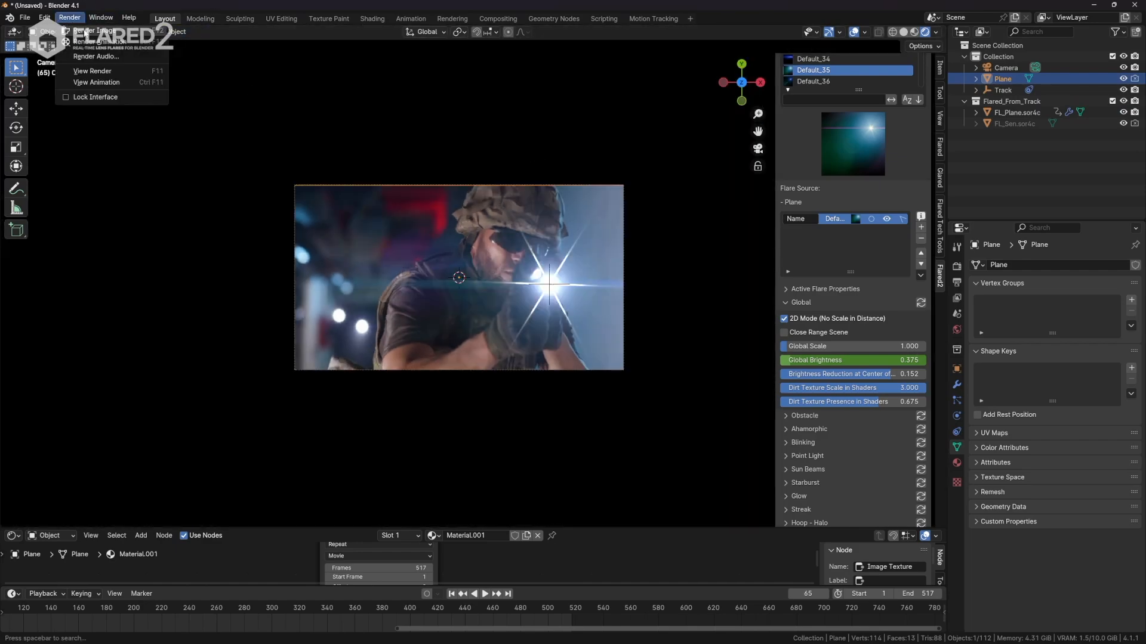
pyautogui.click(92, 30)
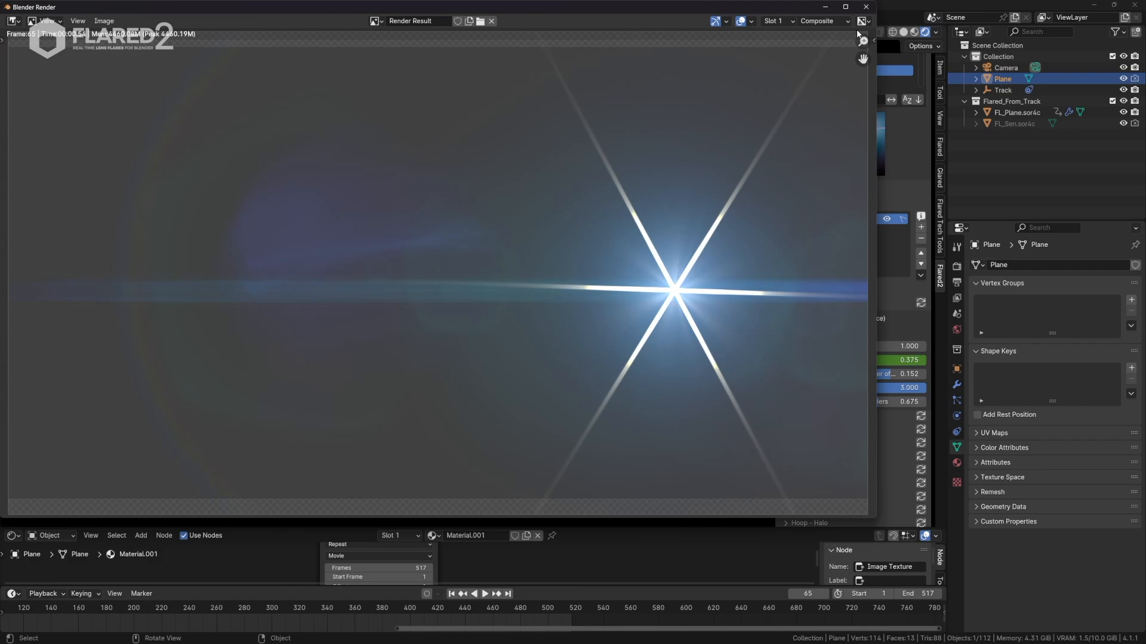
pyautogui.click(866, 7)
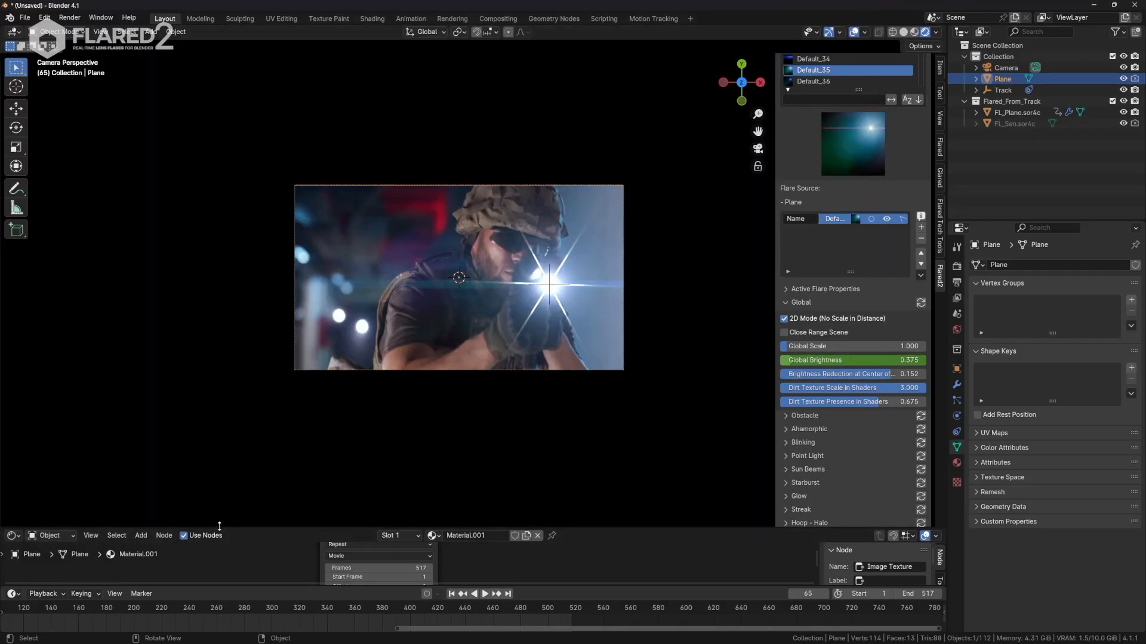
# - Enlarge the shader editor, switch it to the World shader, and set the Background strength to 0
pyautogui.moveTo(219, 525); pyautogui.dragTo(216, 394)
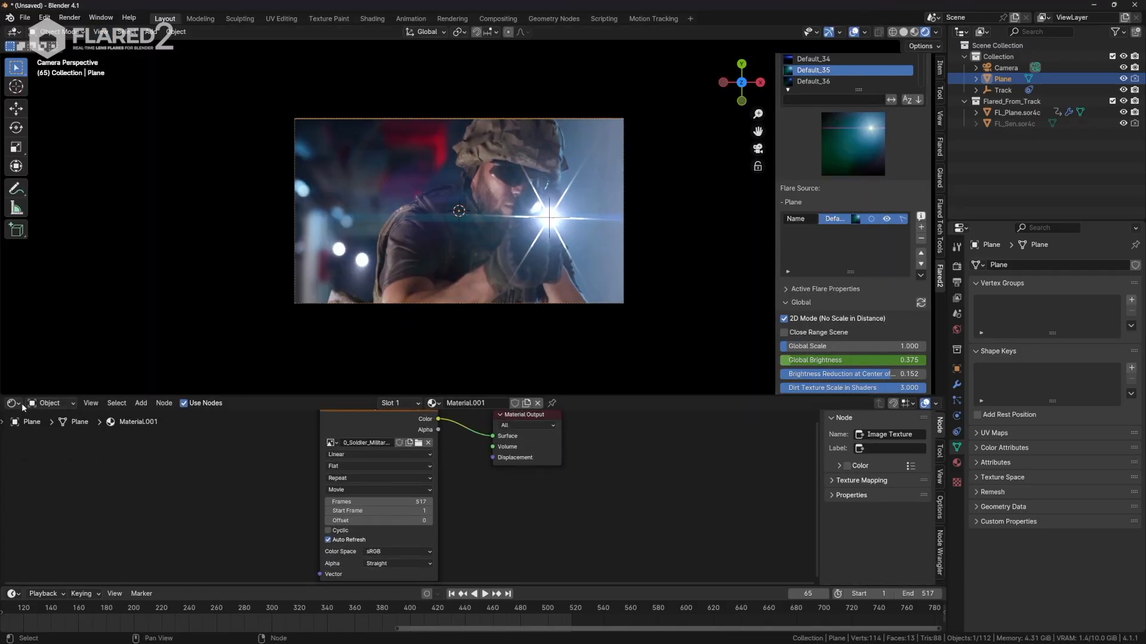
pyautogui.click(52, 403)
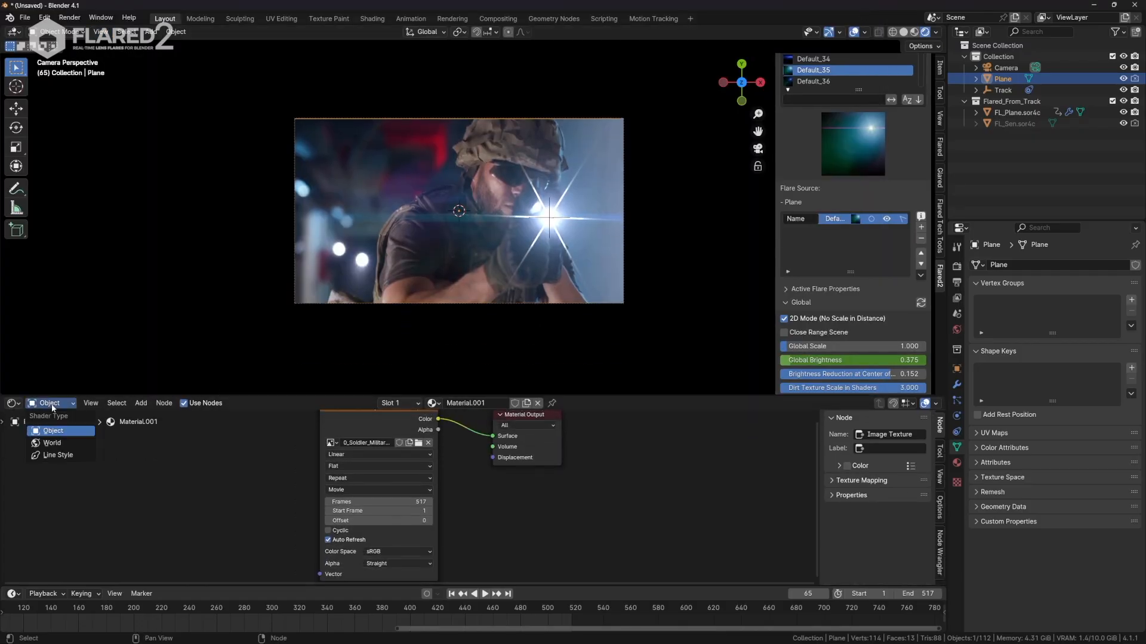
pyautogui.click(53, 444)
pyautogui.press('Home')
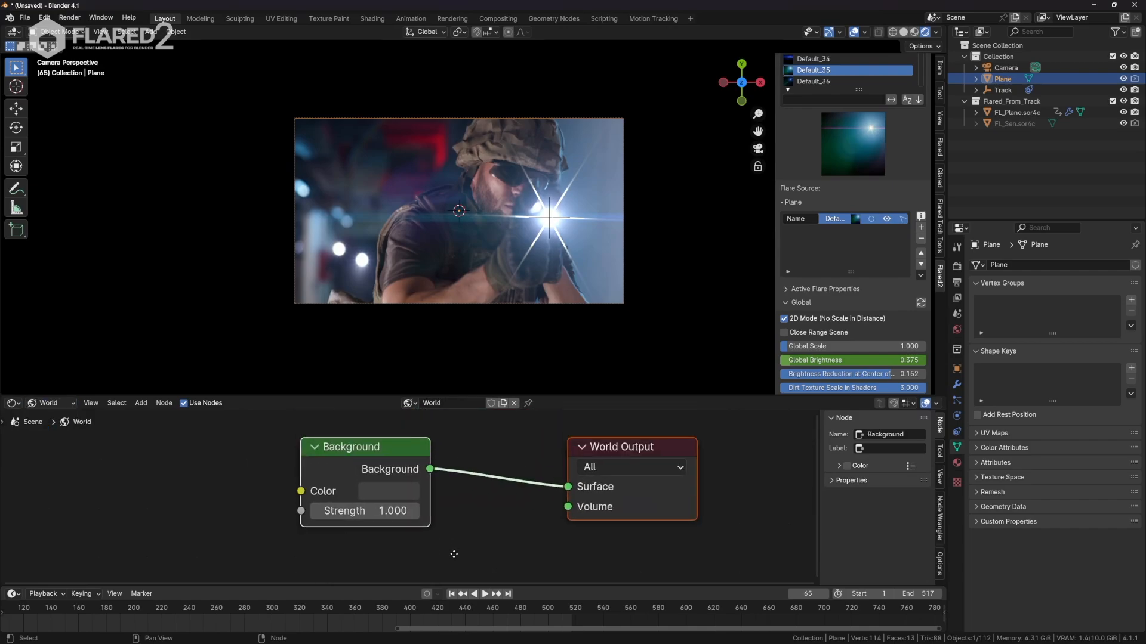
pyautogui.moveTo(454, 554); pyautogui.dragTo(454, 561, button='middle')
pyautogui.moveTo(401, 517); pyautogui.dragTo(334, 517)
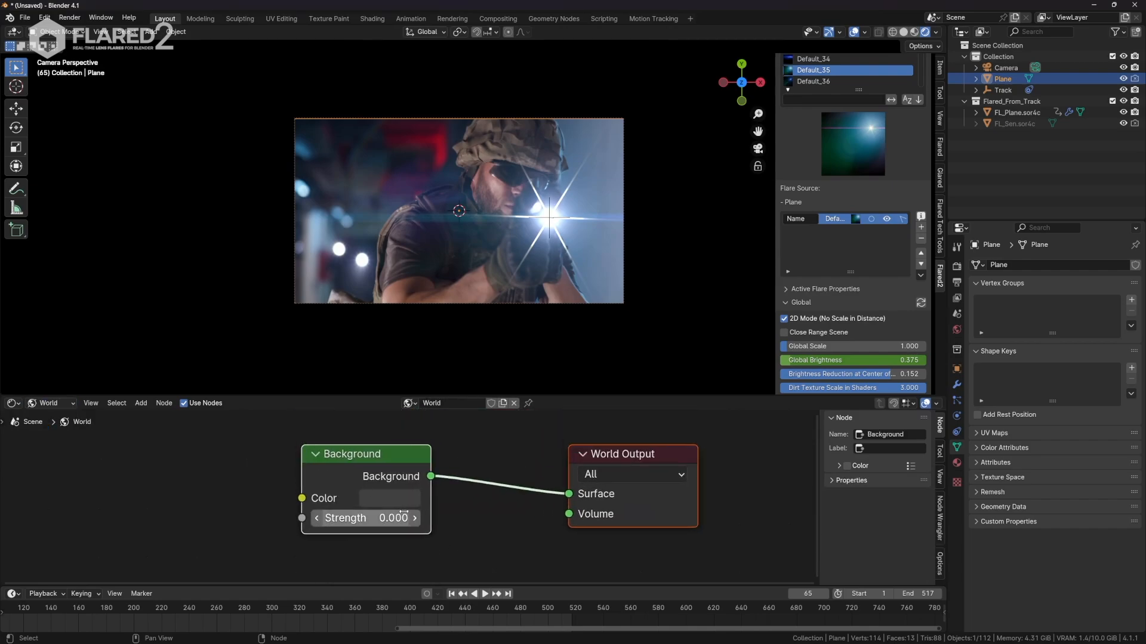
# - Render frame 65 again to check the flare against the unlit world background, and close the render window
pyautogui.click(69, 17)
pyautogui.click(83, 30)
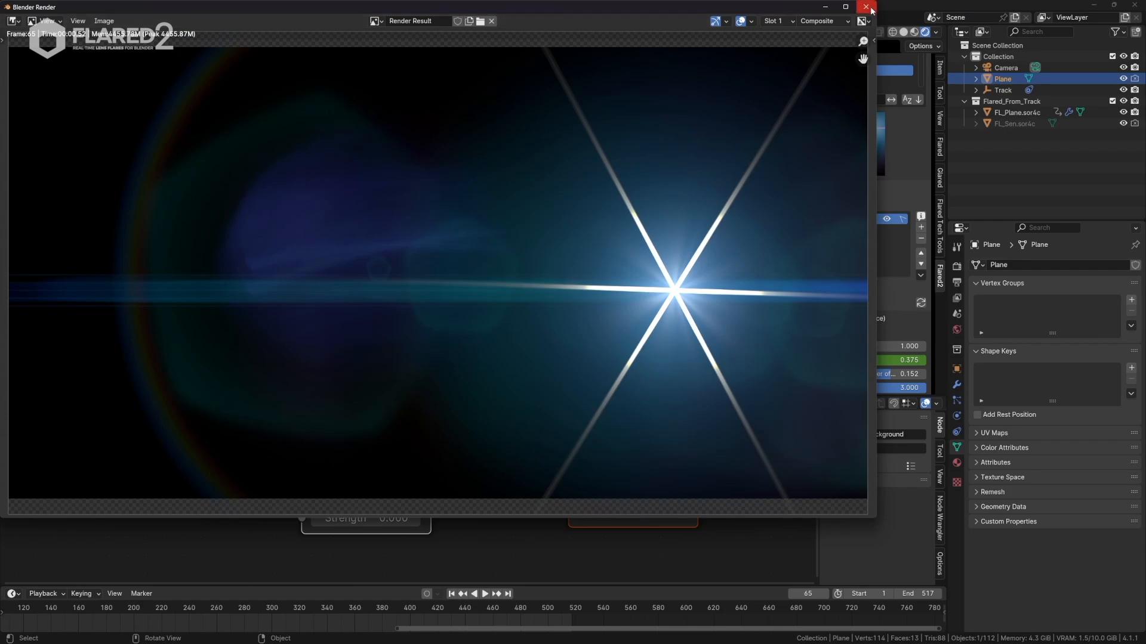
pyautogui.click(867, 7)
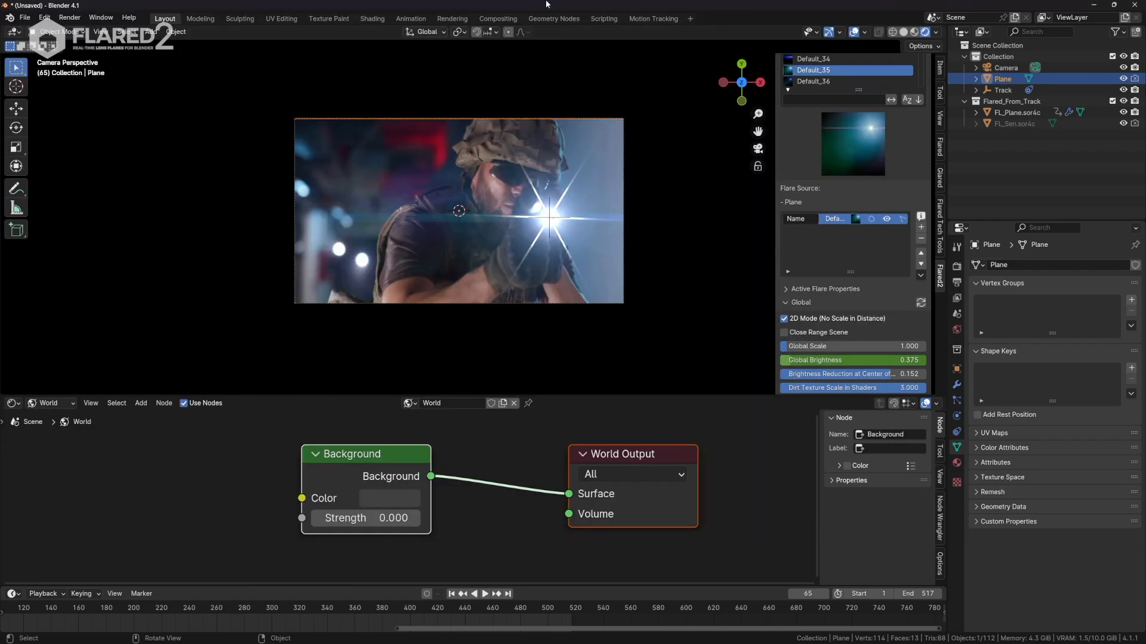
# - In the Compositing workspace, nudge the soldier movie node and set the Mix node's blending mode to Add
pyautogui.click(498, 18)
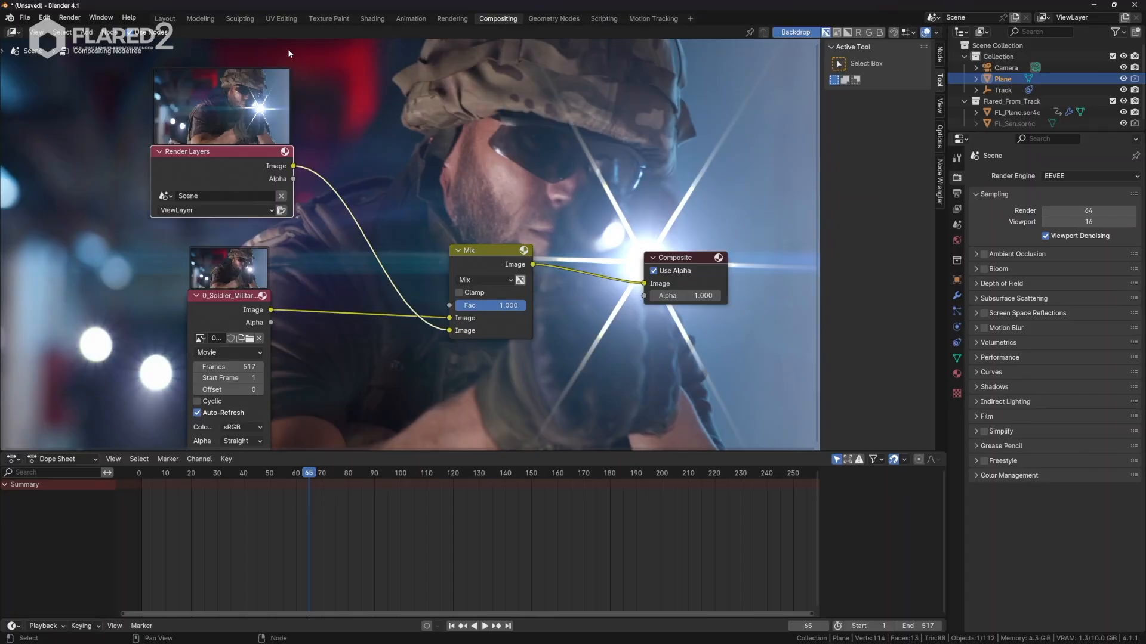
pyautogui.moveTo(241, 306)
pyautogui.mouseDown()
pyautogui.moveTo(237, 317)
pyautogui.moveTo(221, 297)
pyautogui.mouseUp()
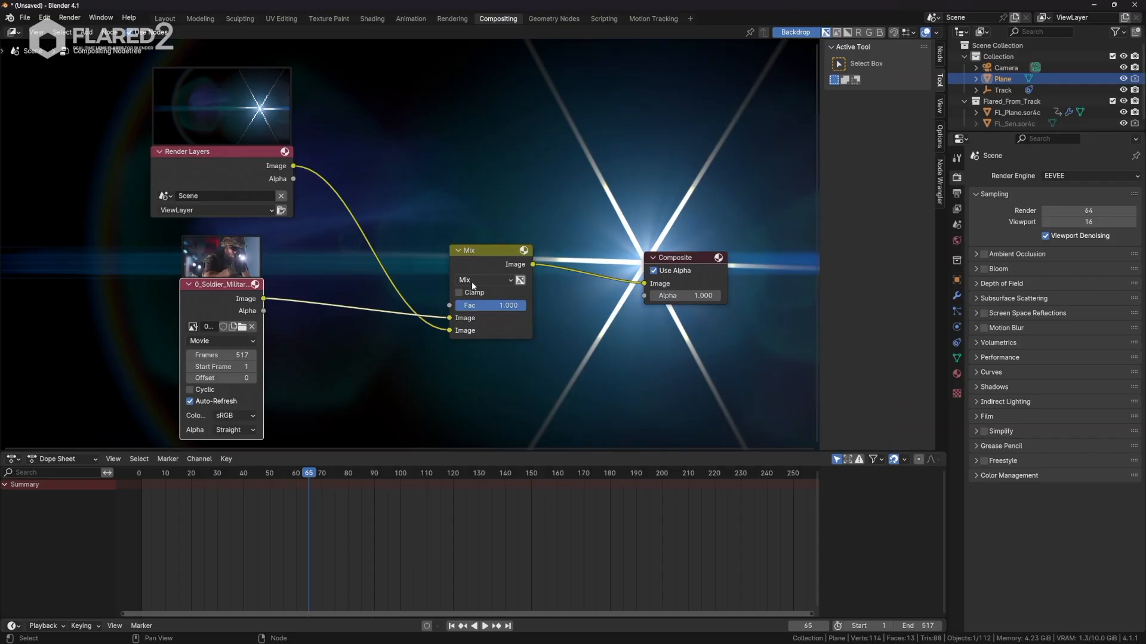
pyautogui.click(477, 282)
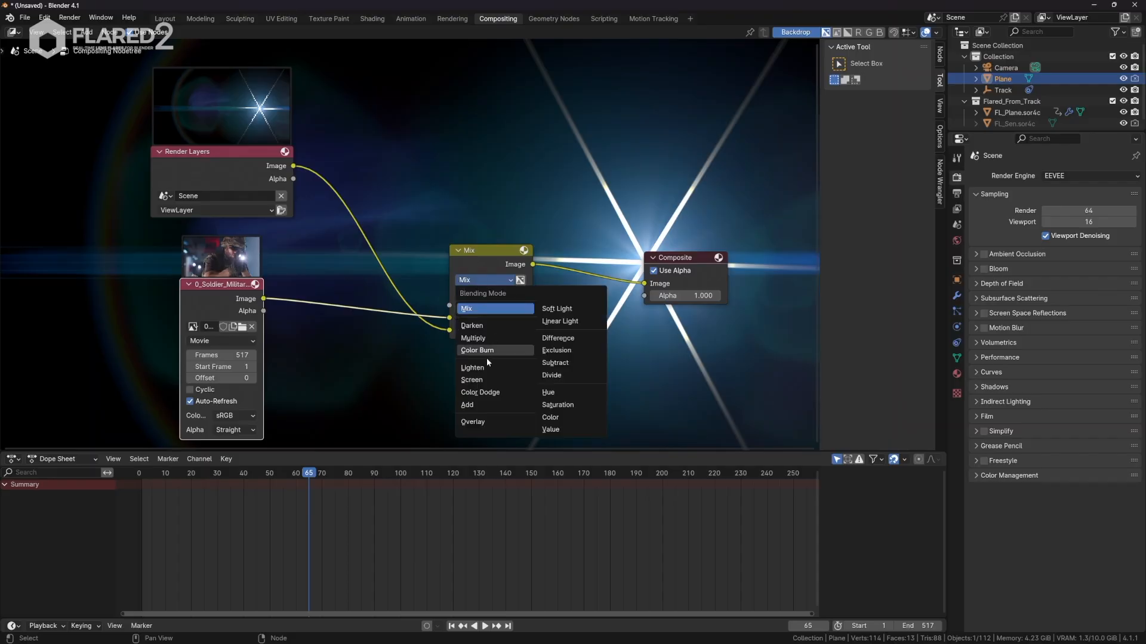
pyautogui.click(481, 405)
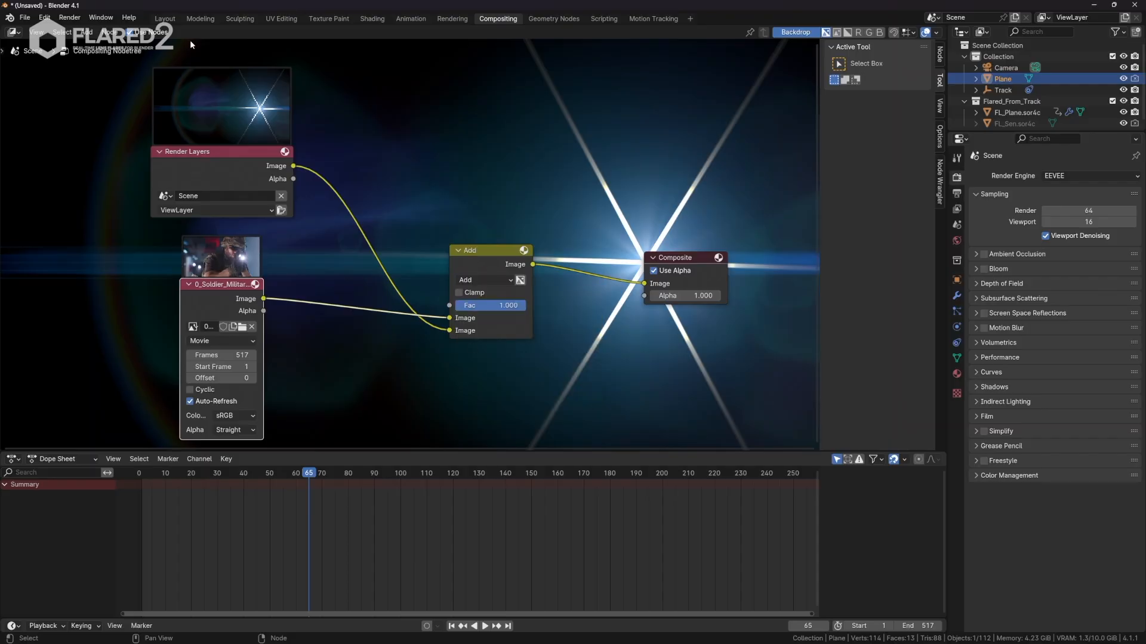
# - Render frame 65 with the additive composite and close the render window
pyautogui.click(69, 17)
pyautogui.click(84, 31)
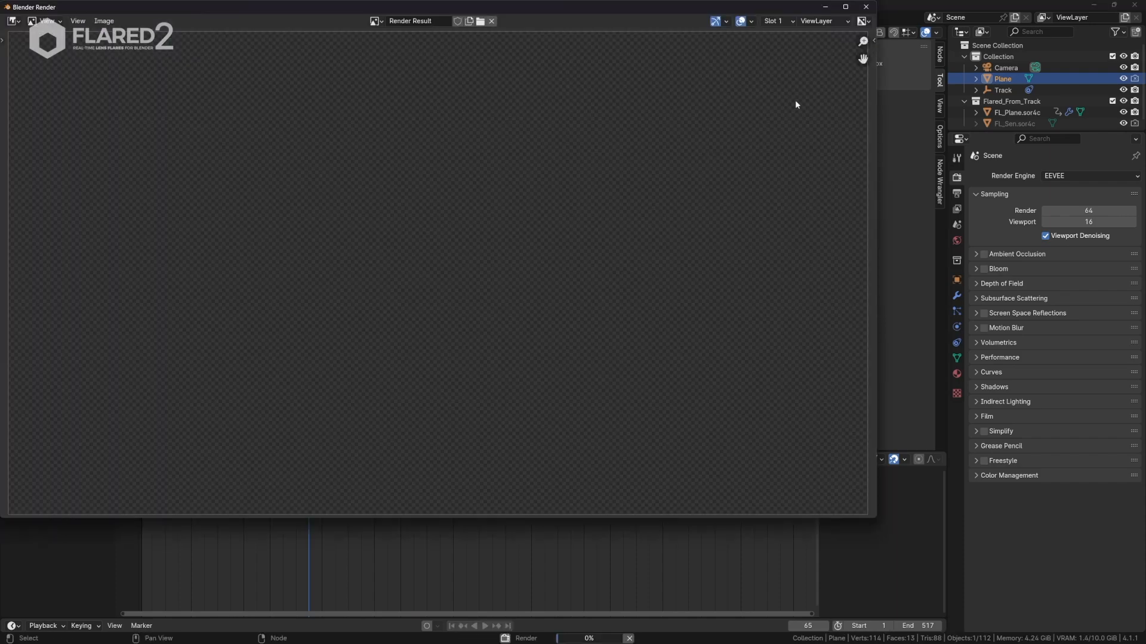
pyautogui.click(866, 7)
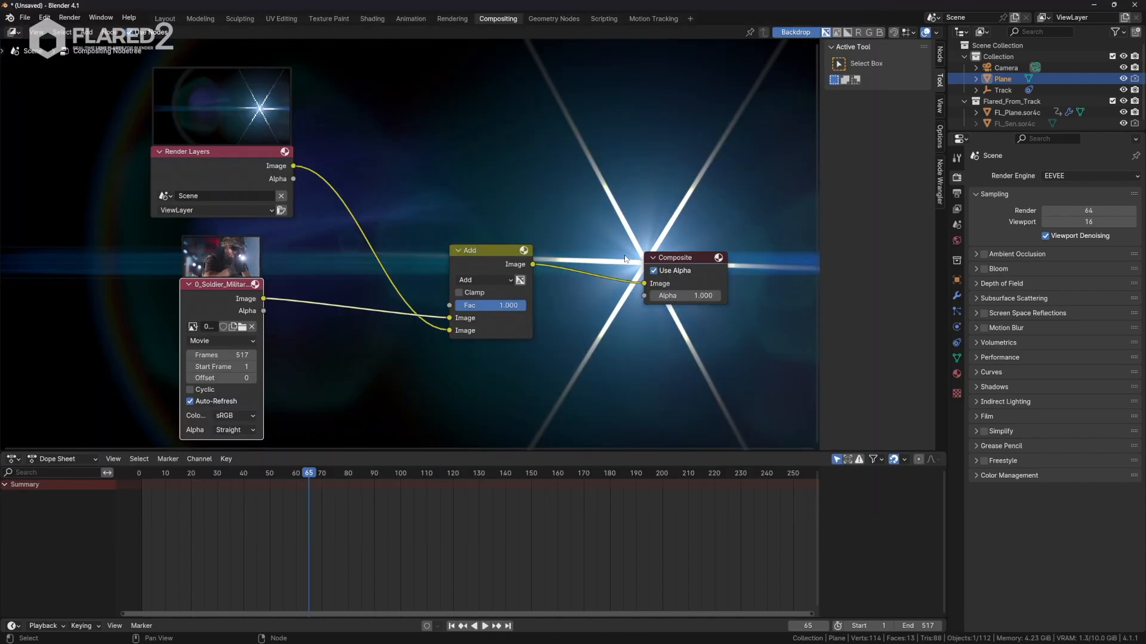
# - Preview the Add node through a Viewer with Use Alpha enabled, and space out the movie, Add, Viewer and Composite nodes
pyautogui.keyDown('ctrl'); pyautogui.keyDown('shift'); pyautogui.click(494, 253); pyautogui.keyUp('shift'); pyautogui.keyUp('ctrl')
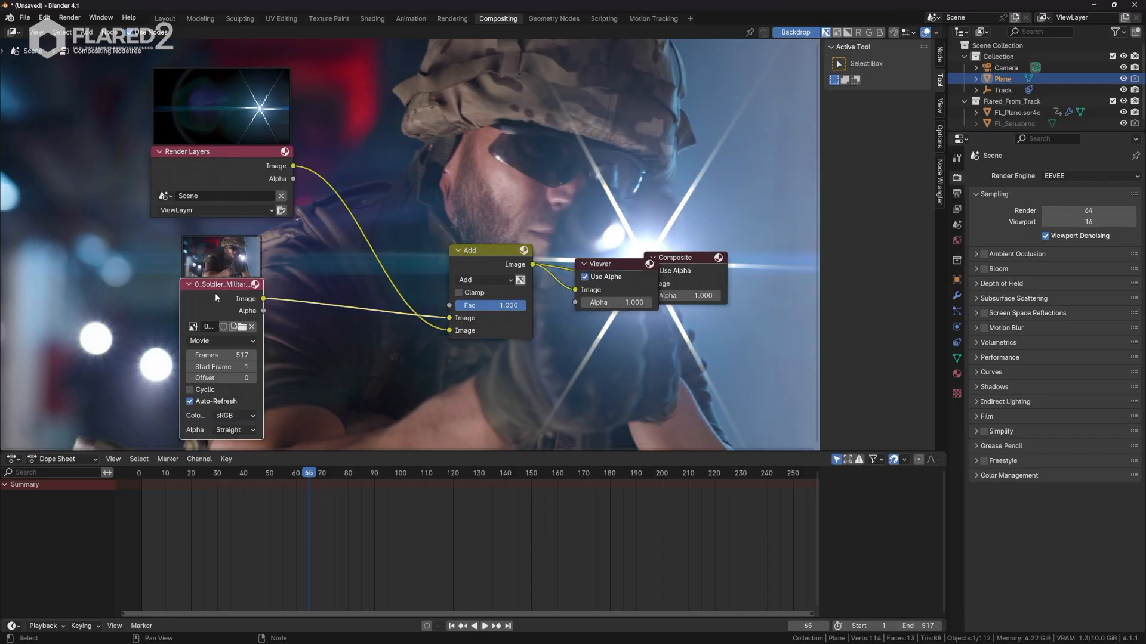
pyautogui.moveTo(239, 263); pyautogui.dragTo(241, 281)
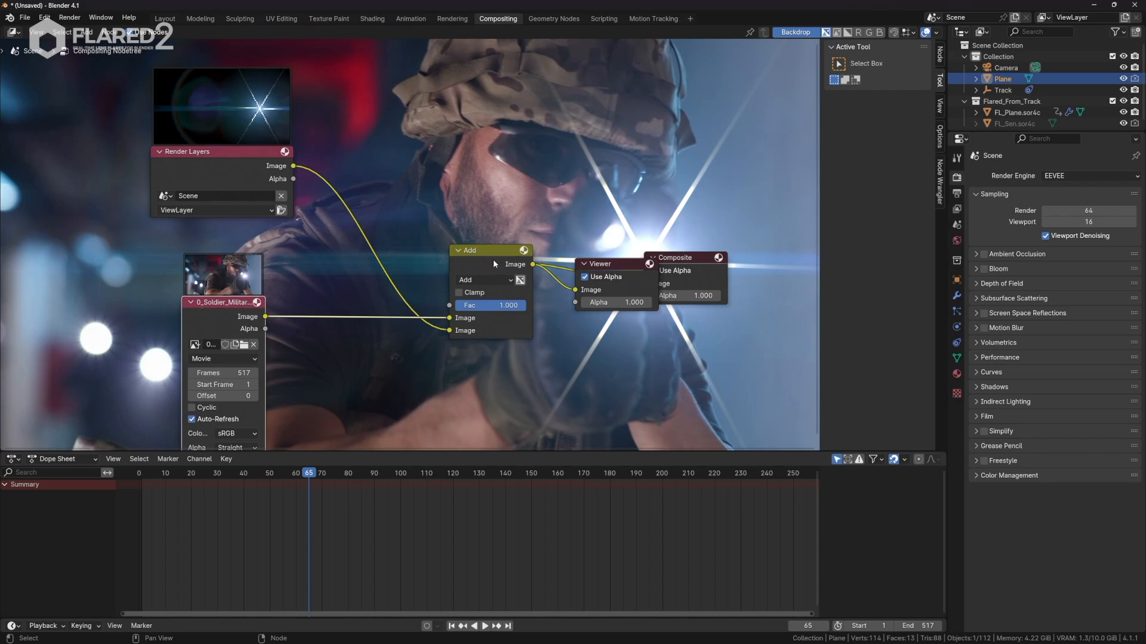
pyautogui.moveTo(493, 263); pyautogui.dragTo(455, 262)
pyautogui.click(585, 276)
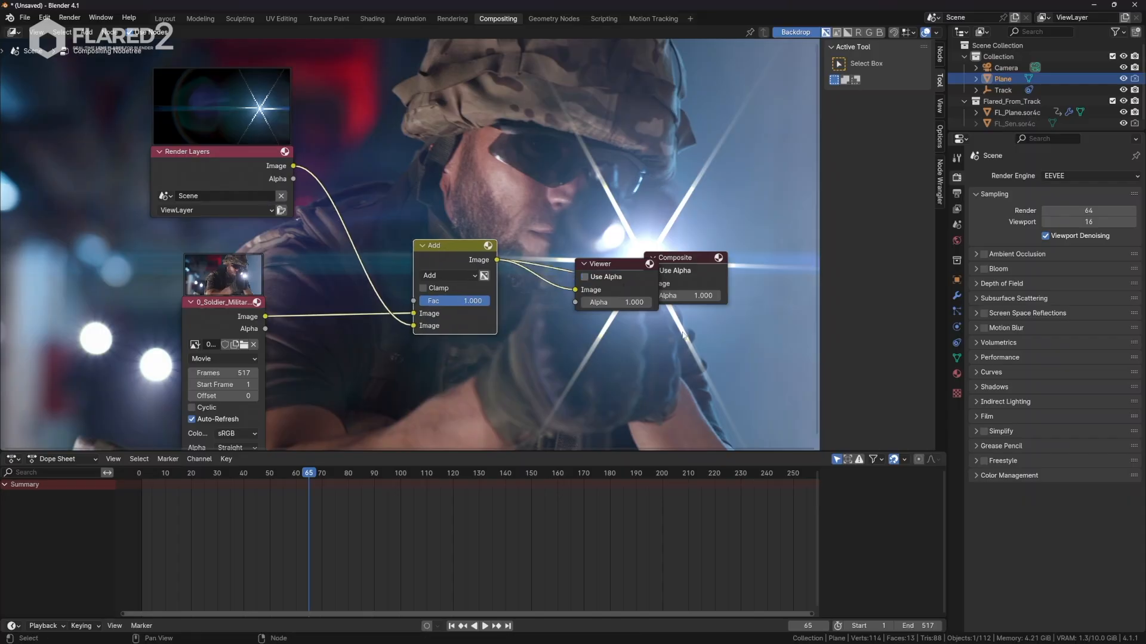
pyautogui.moveTo(614, 265); pyautogui.dragTo(709, 339)
pyautogui.click(680, 350)
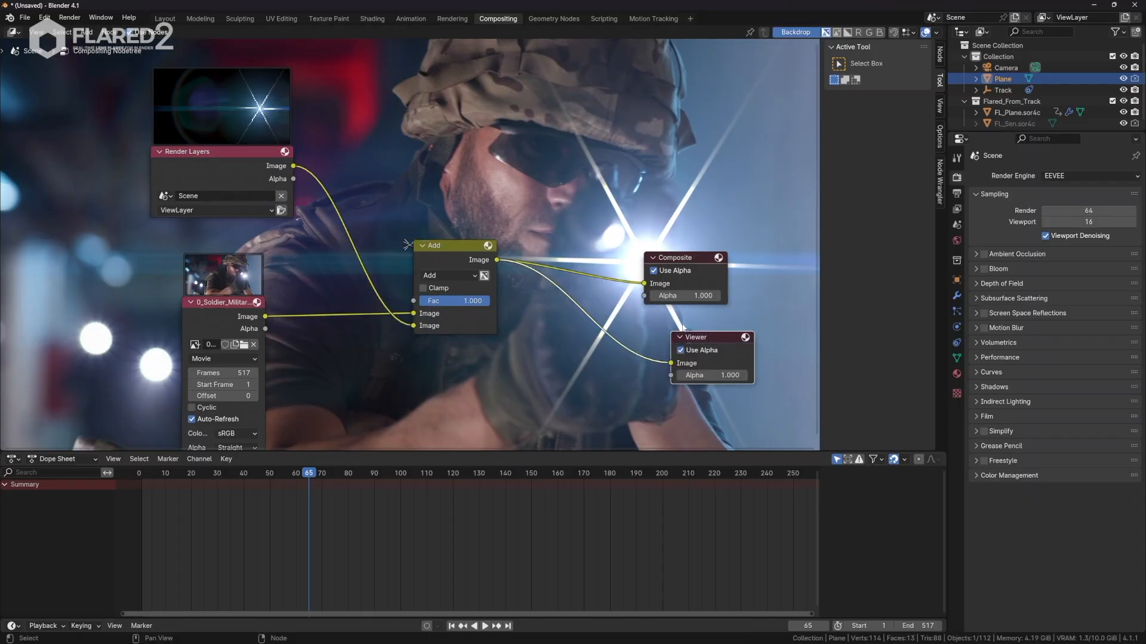
pyautogui.click(677, 264)
pyautogui.moveTo(677, 265); pyautogui.dragTo(711, 241)
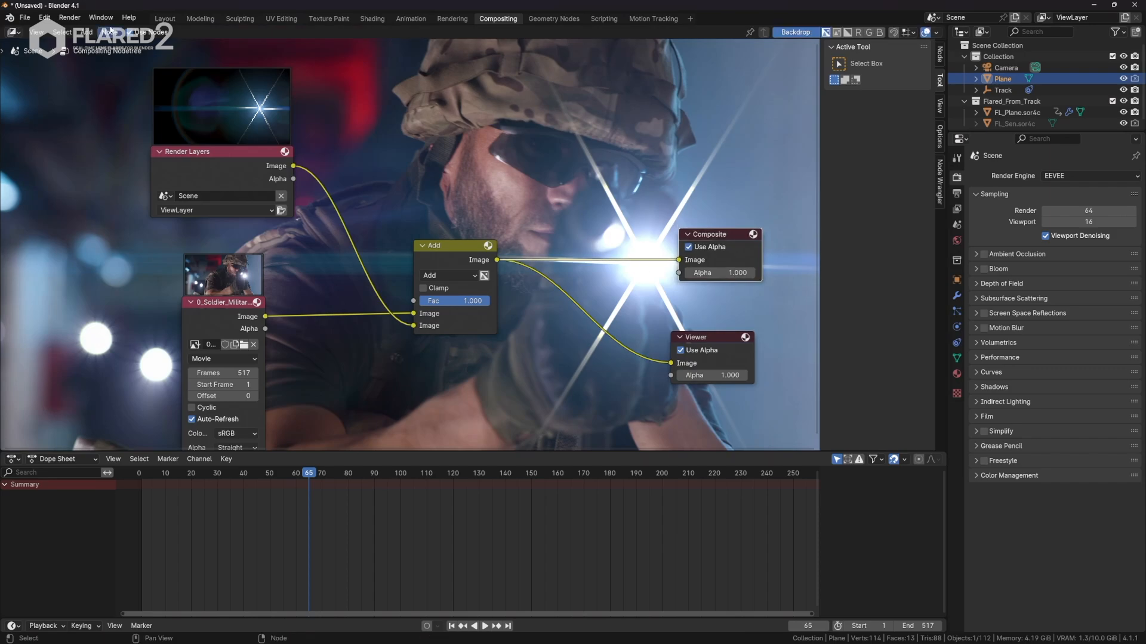
# - Review the render's output folder and file format options in the output settings, keeping /tmp\ and PNG
pyautogui.click(69, 17)
pyautogui.click(957, 159)
pyautogui.click(957, 178)
pyautogui.click(957, 194)
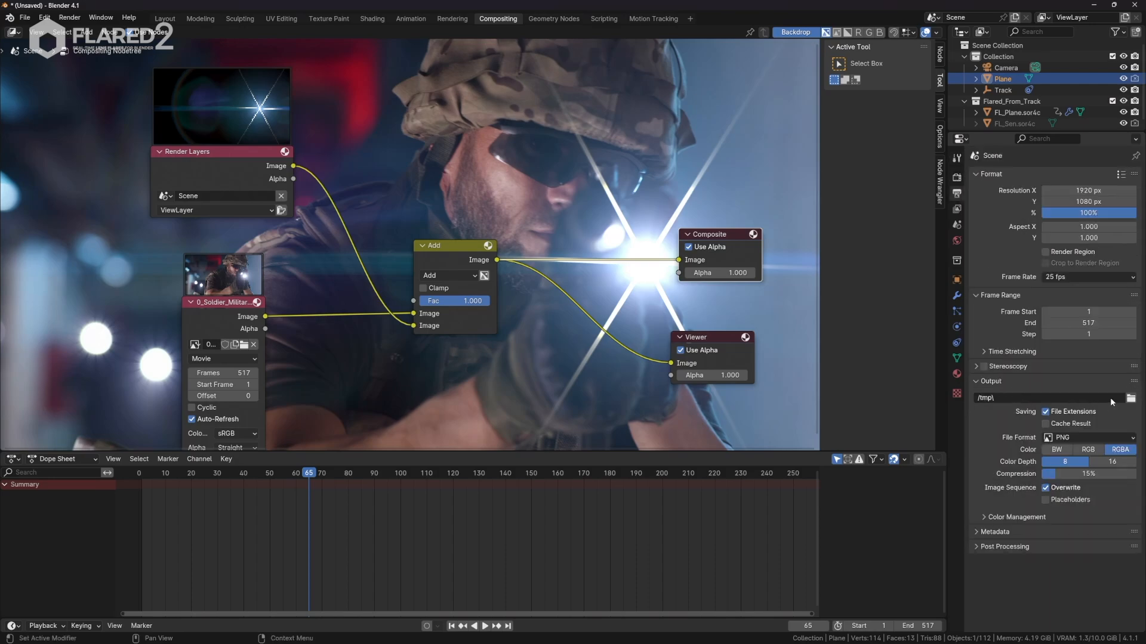
pyautogui.click(1130, 398)
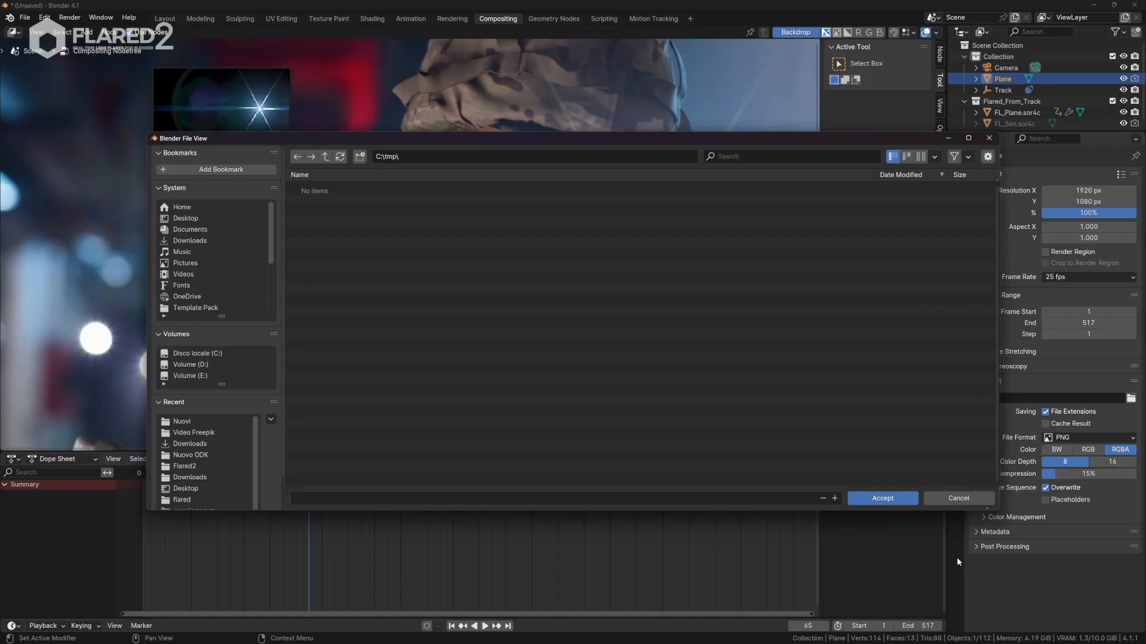
pyautogui.click(958, 500)
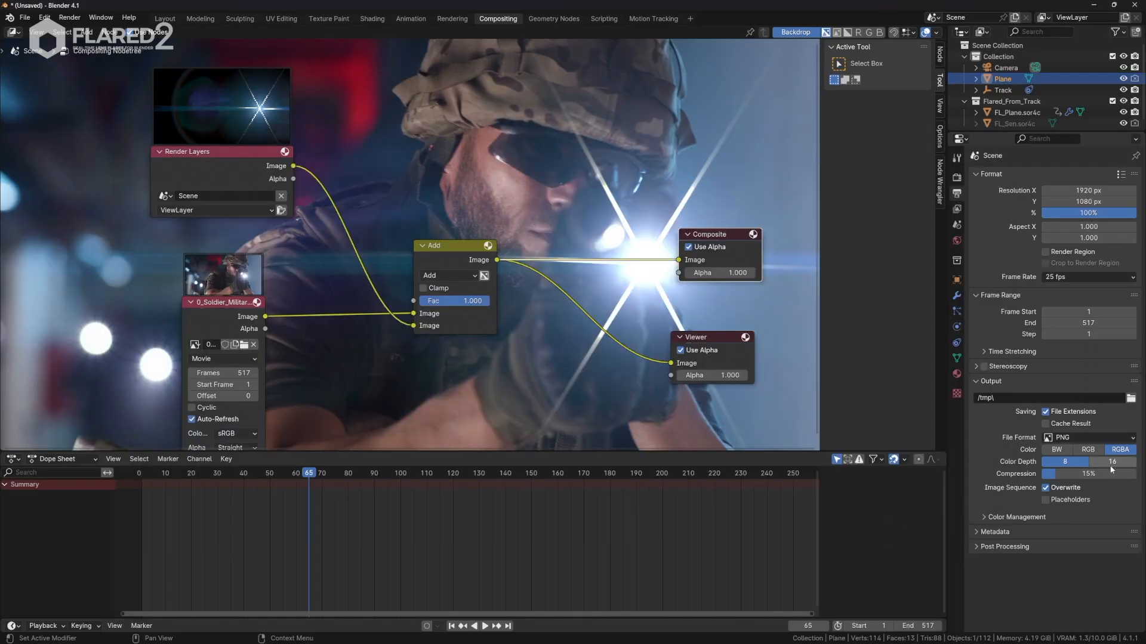
pyautogui.click(1087, 438)
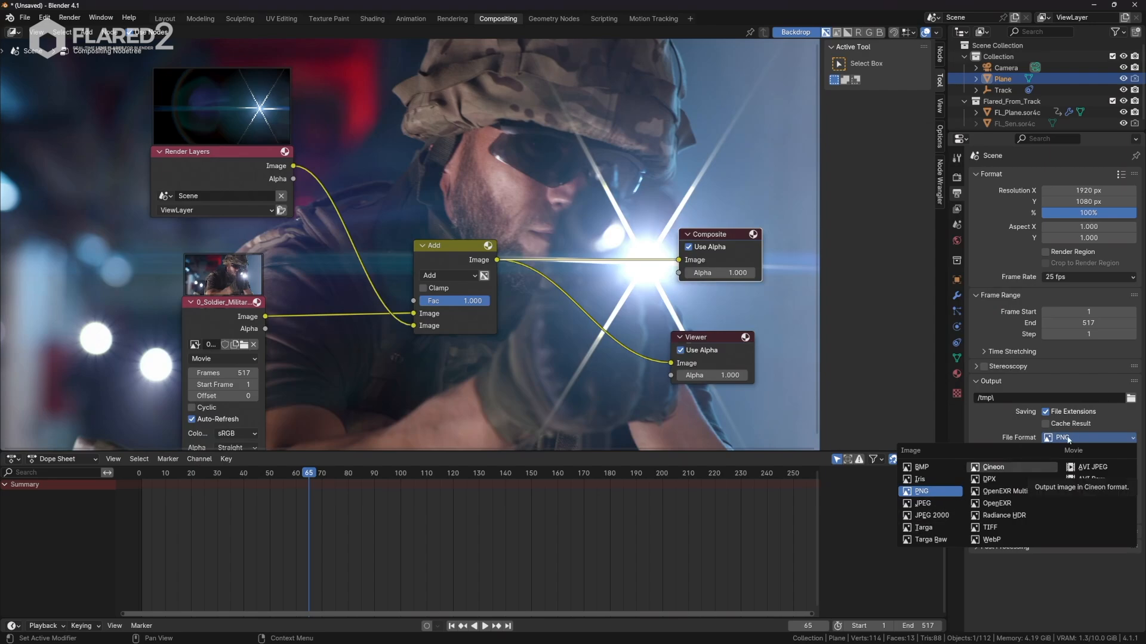
pyautogui.click(934, 494)
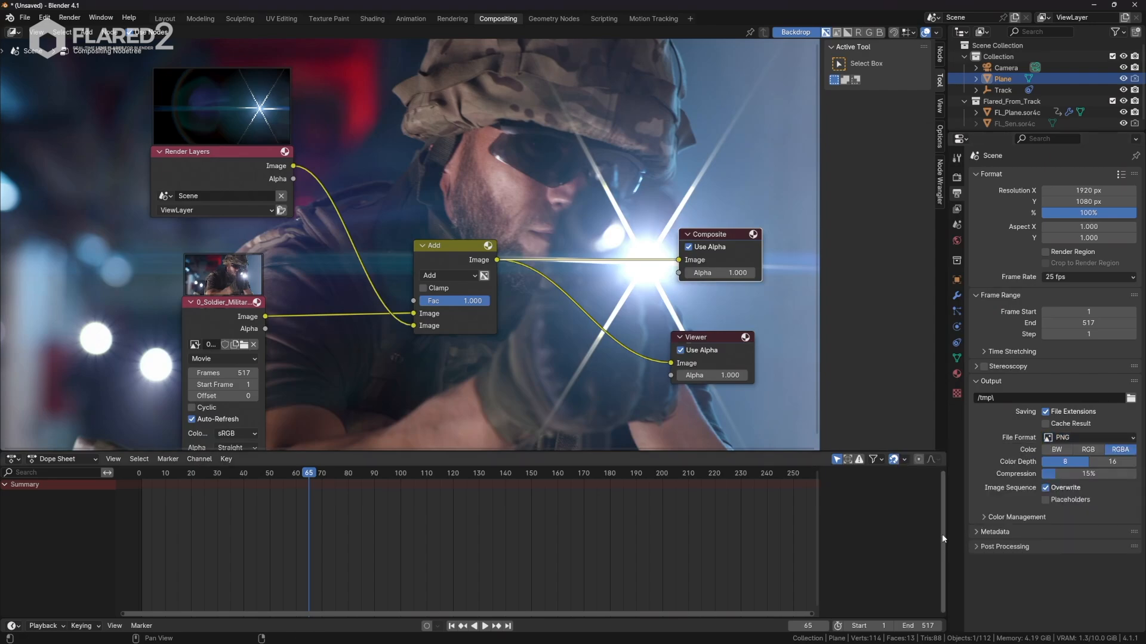
pyautogui.click(1089, 437)
# - Link Render Layers' Image directly to Composite, and delete the Add, Viewer and soldier movie nodes
pyautogui.moveTo(269, 159); pyautogui.dragTo(682, 261)
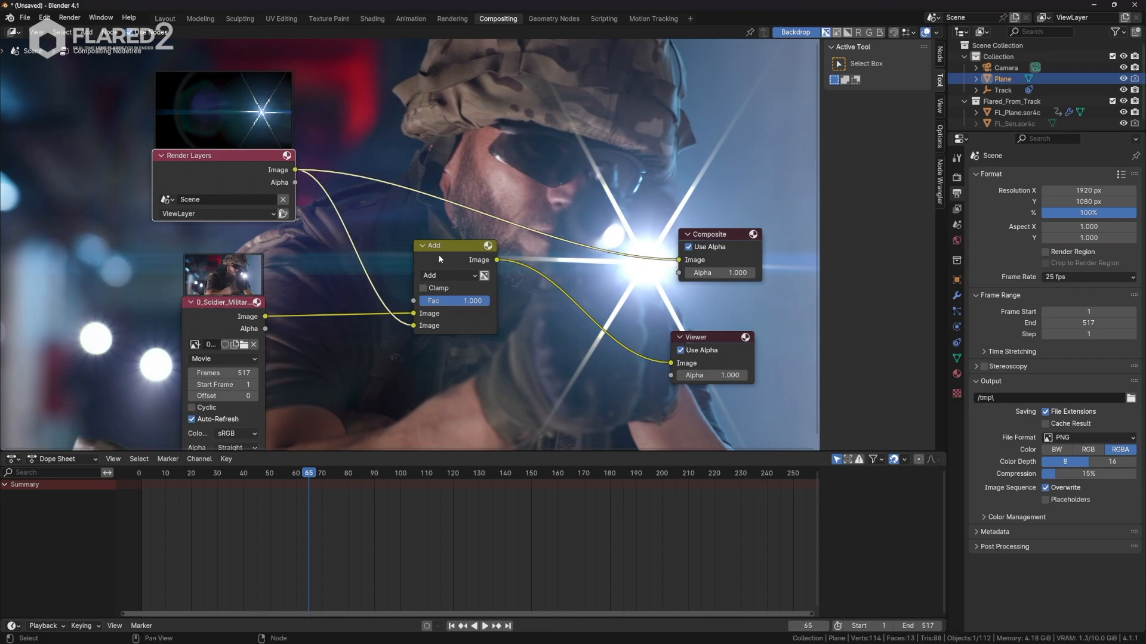
pyautogui.click(433, 249)
pyautogui.press('x')
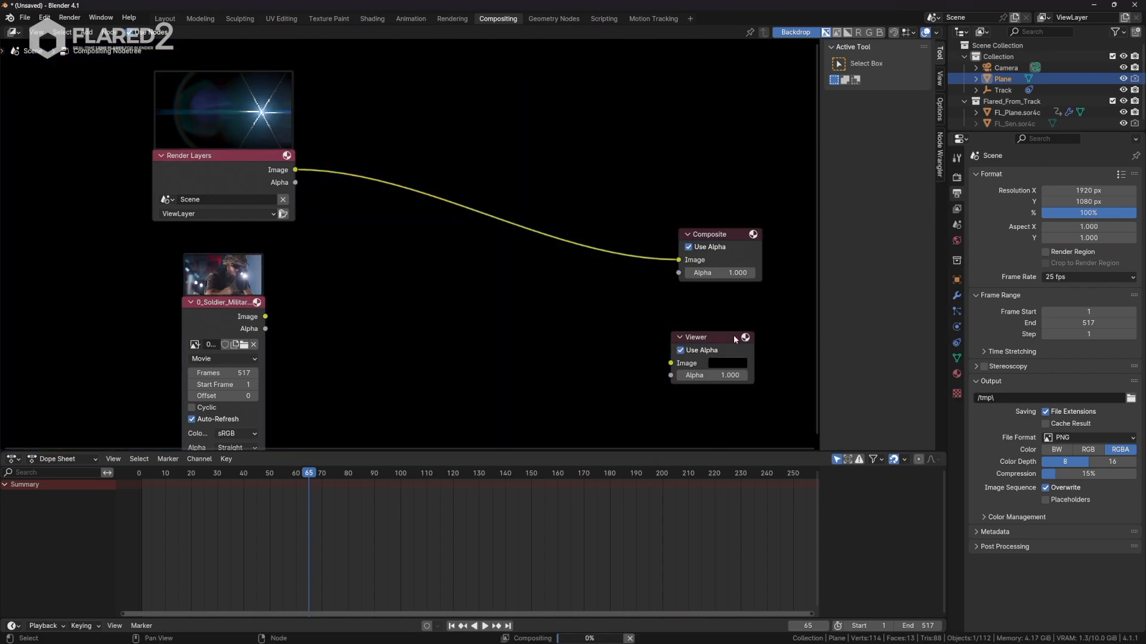
pyautogui.click(733, 335)
pyautogui.press('x')
pyautogui.click(234, 309)
pyautogui.press('x')
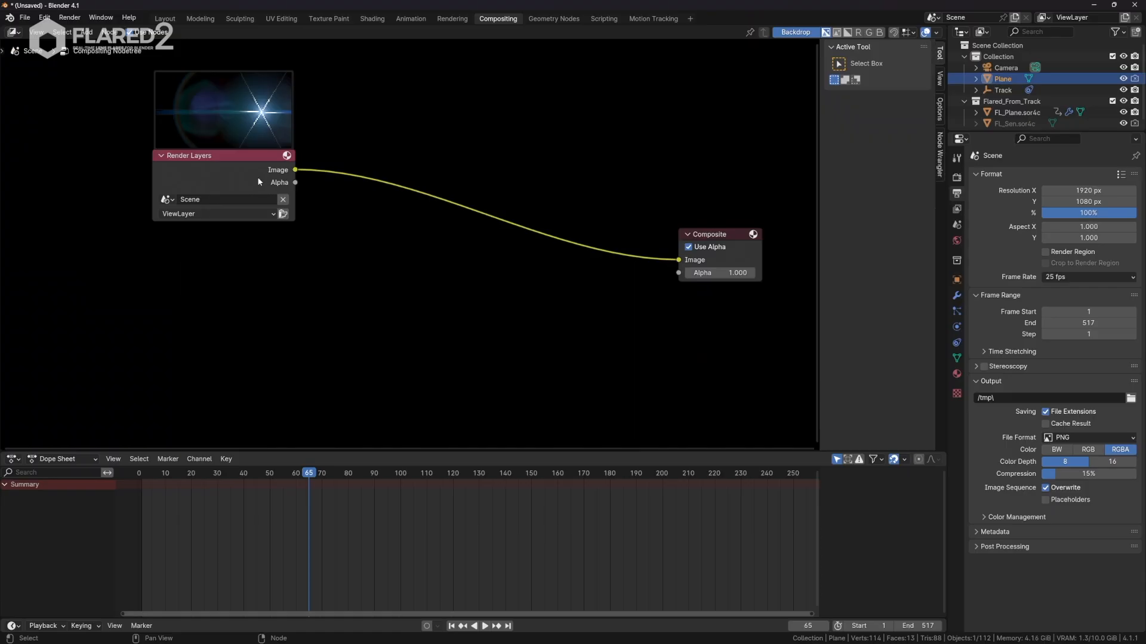
pyautogui.moveTo(256, 177); pyautogui.dragTo(293, 230)
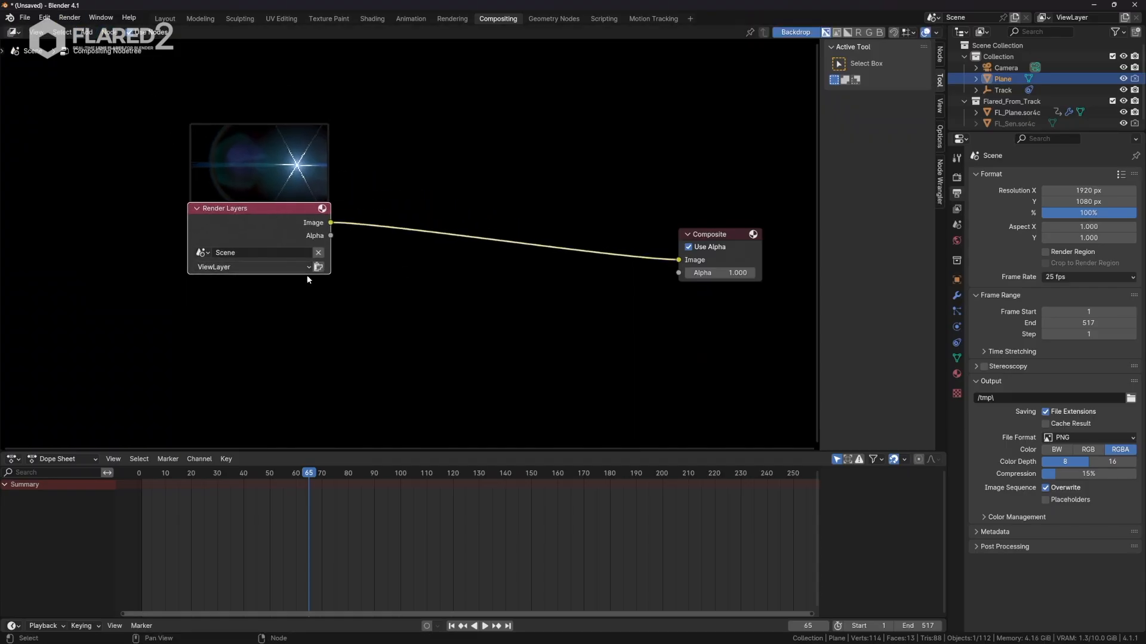
# - Render the flare alone at frame 65, close the render window, and move the playhead to frame 186
pyautogui.click(69, 17)
pyautogui.click(78, 30)
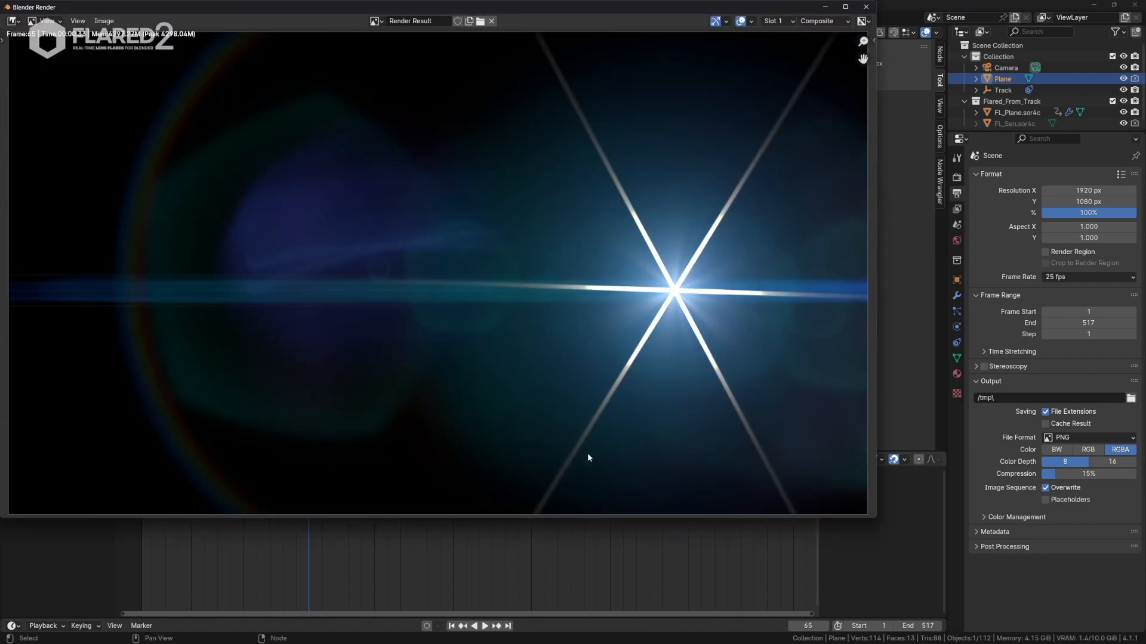
pyautogui.moveTo(325, 7); pyautogui.dragTo(349, 57)
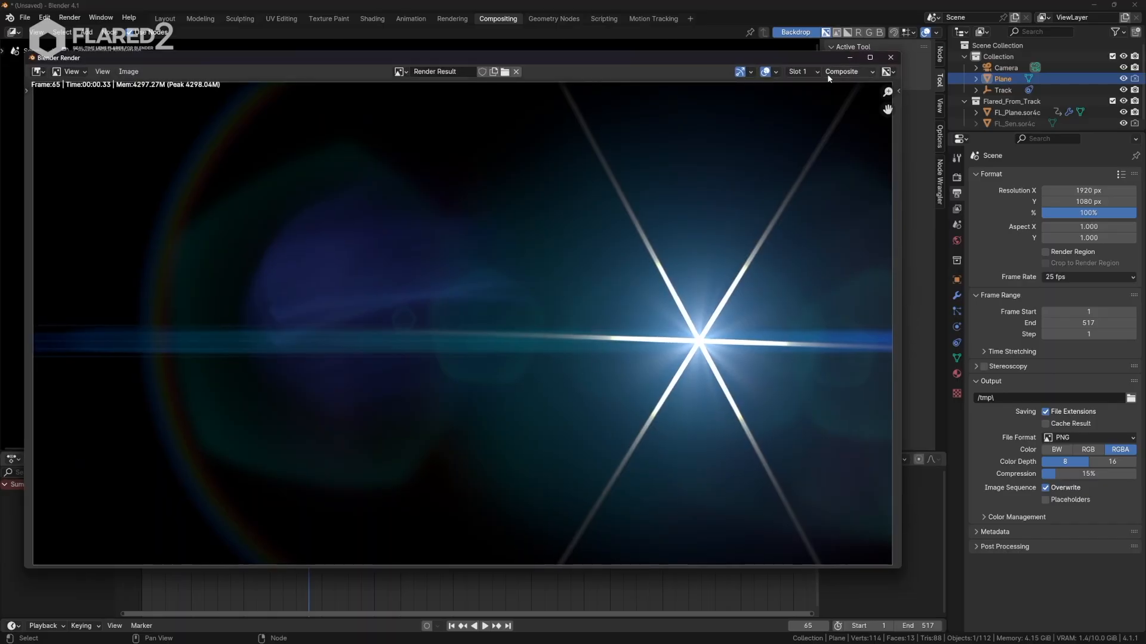
pyautogui.click(890, 58)
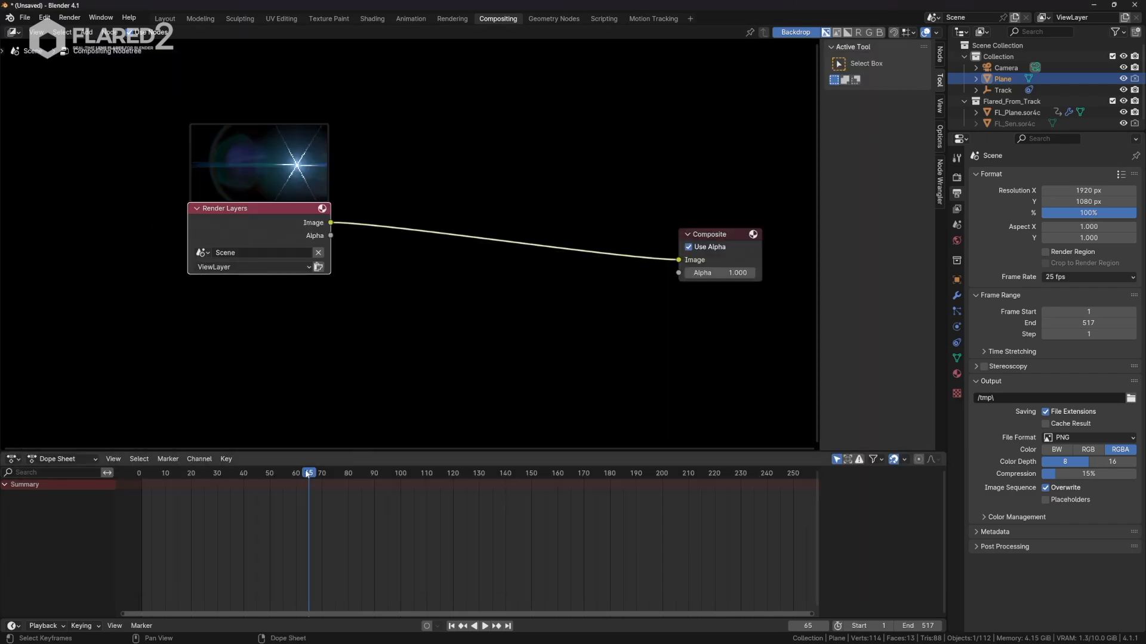
pyautogui.moveTo(305, 471); pyautogui.dragTo(626, 473)
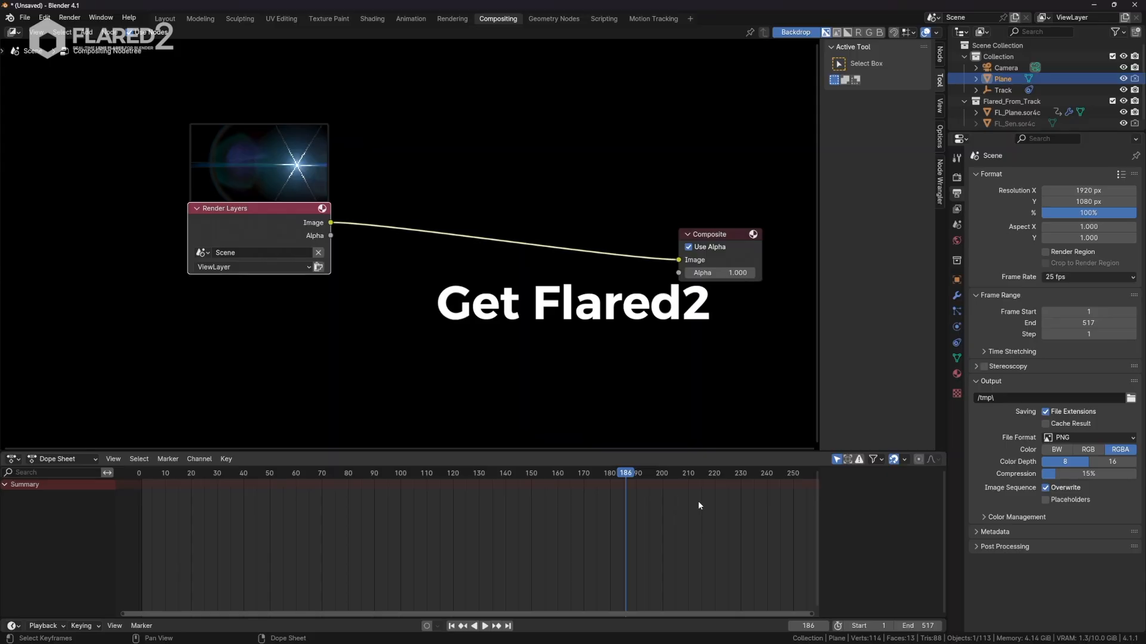